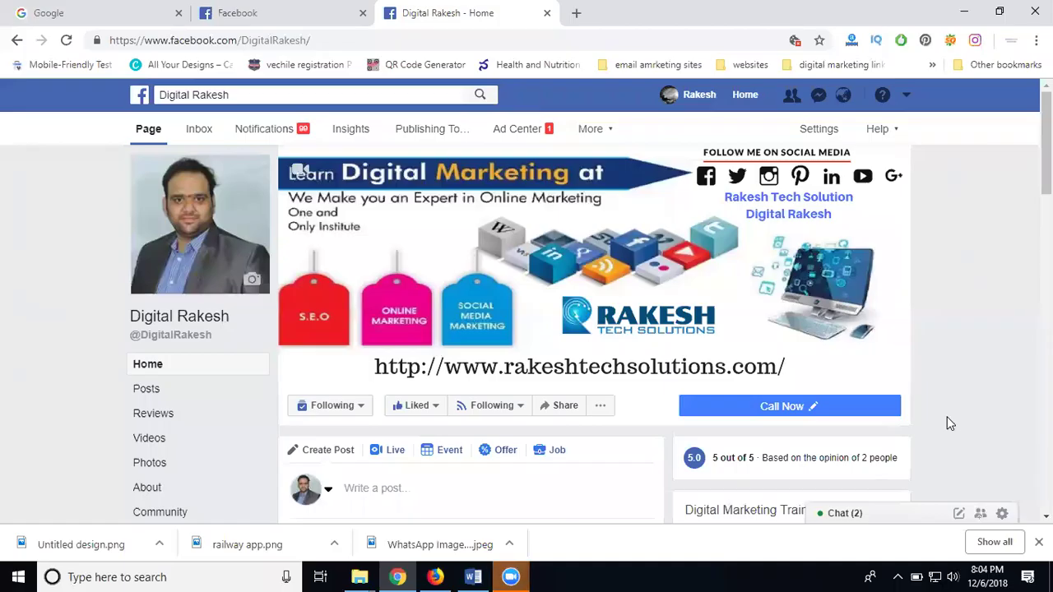
Scroll down the business page until the Create Post box with Photo/Video is visible
scroll(896, 344, down, 3)
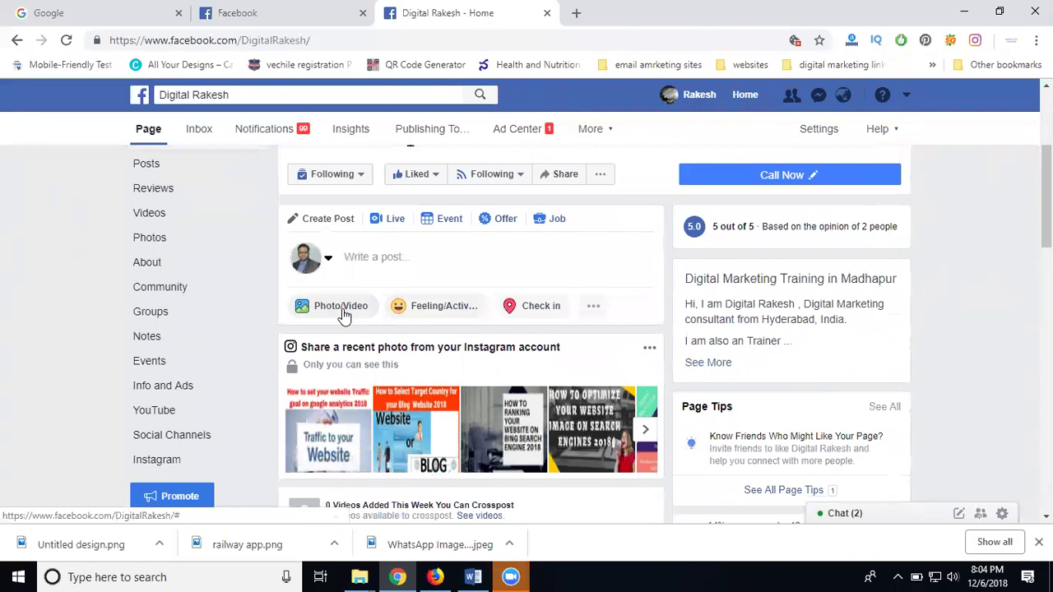
Start a Photo/Video upload and browse to E:\Projects\digital marketing\rts project 2018\rts services 2018\ppt and videos
click(344, 313)
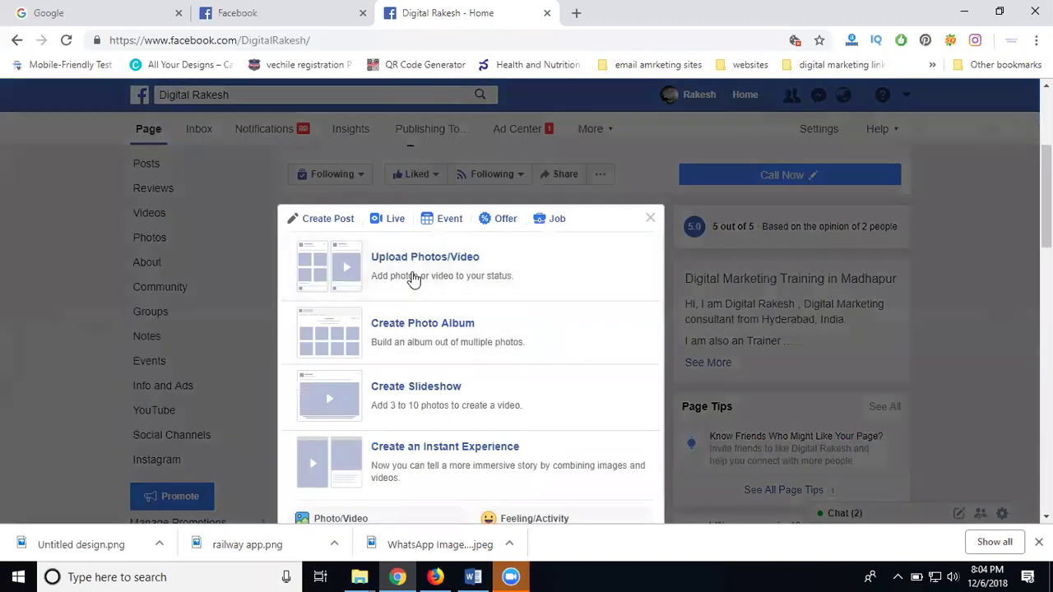
click(414, 280)
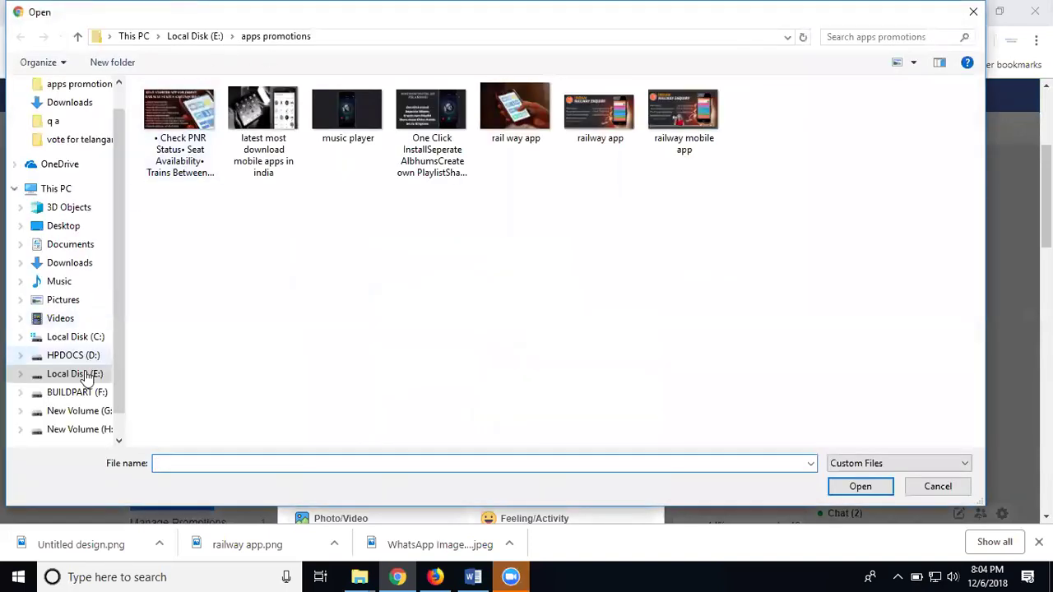
click(86, 375)
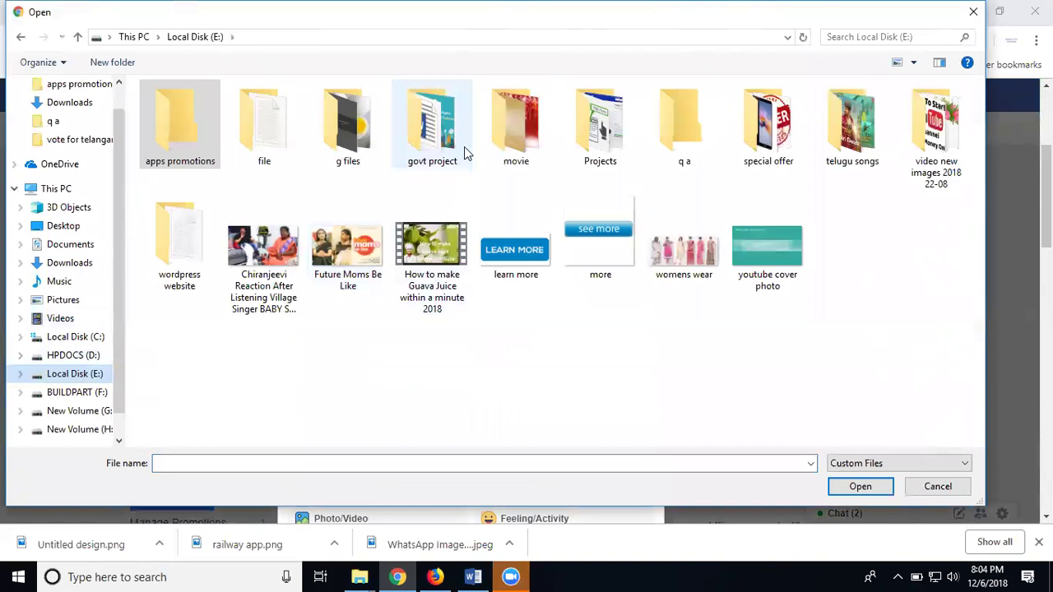
double_click(586, 148)
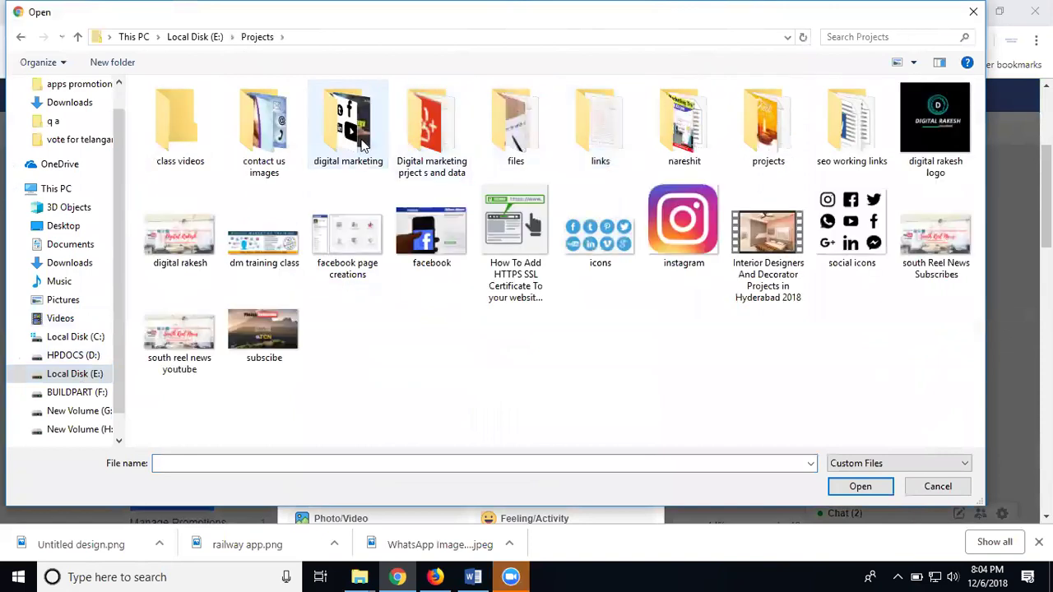
double_click(349, 128)
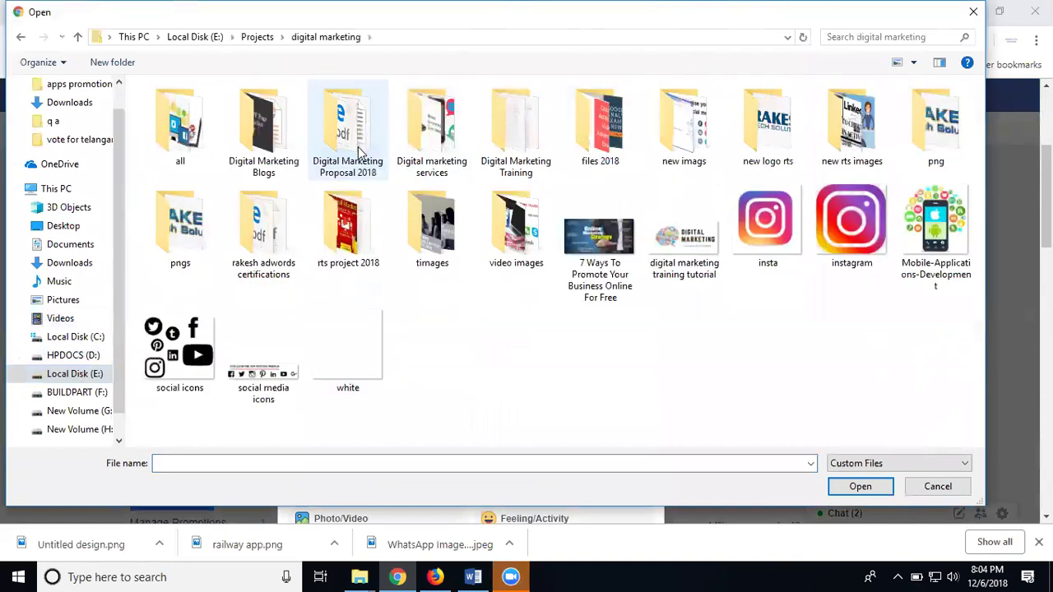
double_click(348, 232)
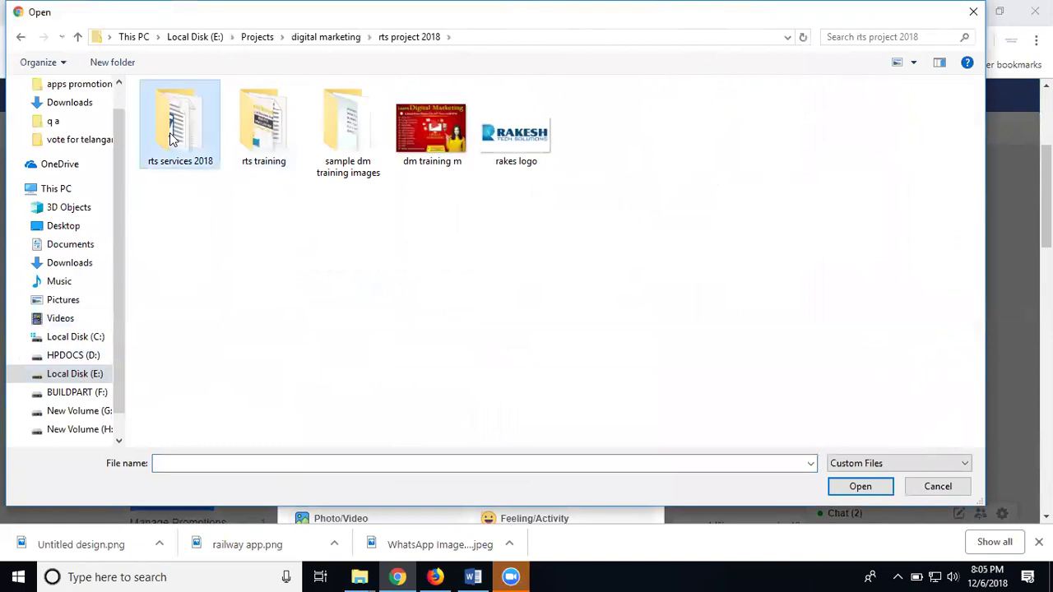
double_click(171, 140)
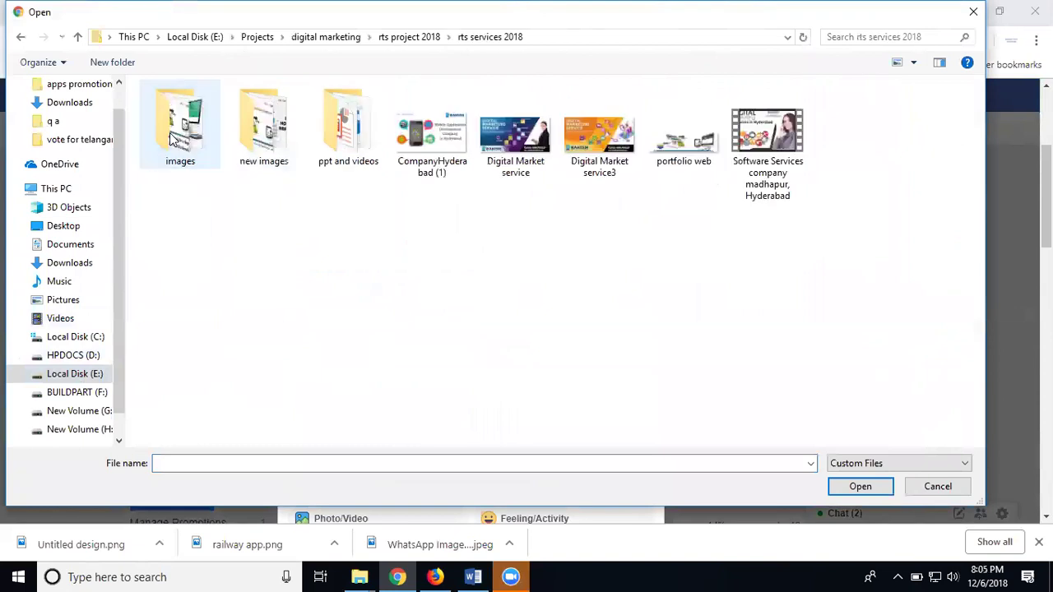
double_click(351, 151)
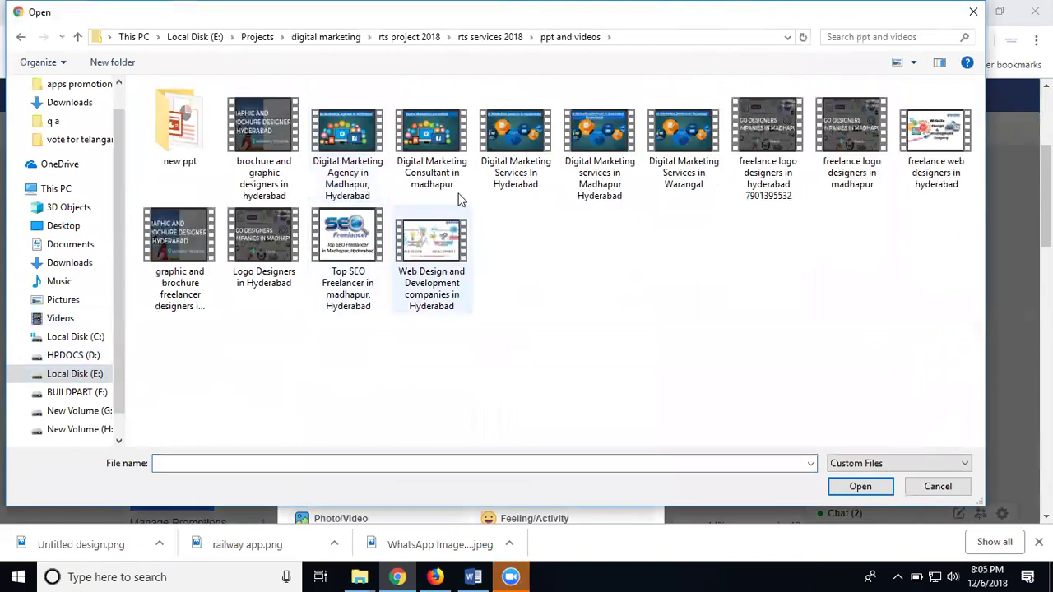
Copy the file name 'Digital Marketing Consultant in madhapur' and upload that video
click(434, 179)
click(433, 179)
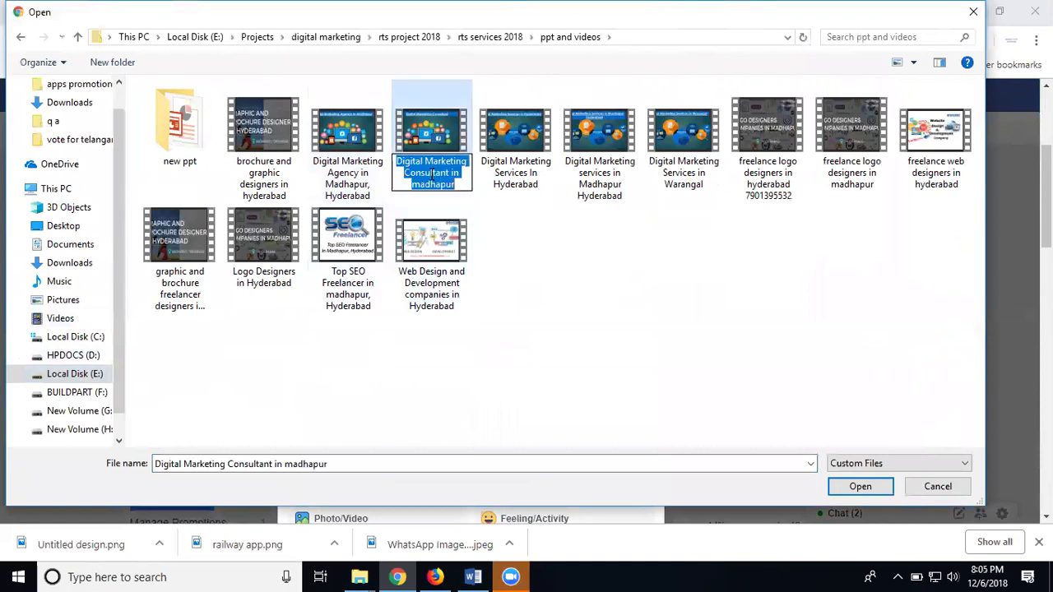
right_click(477, 217)
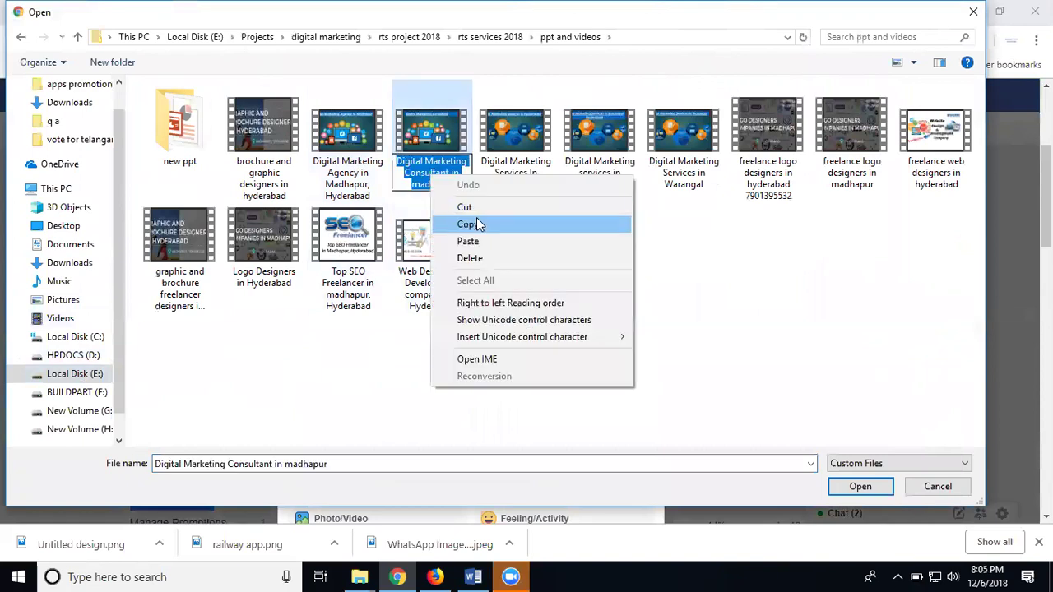
click(477, 220)
double_click(436, 139)
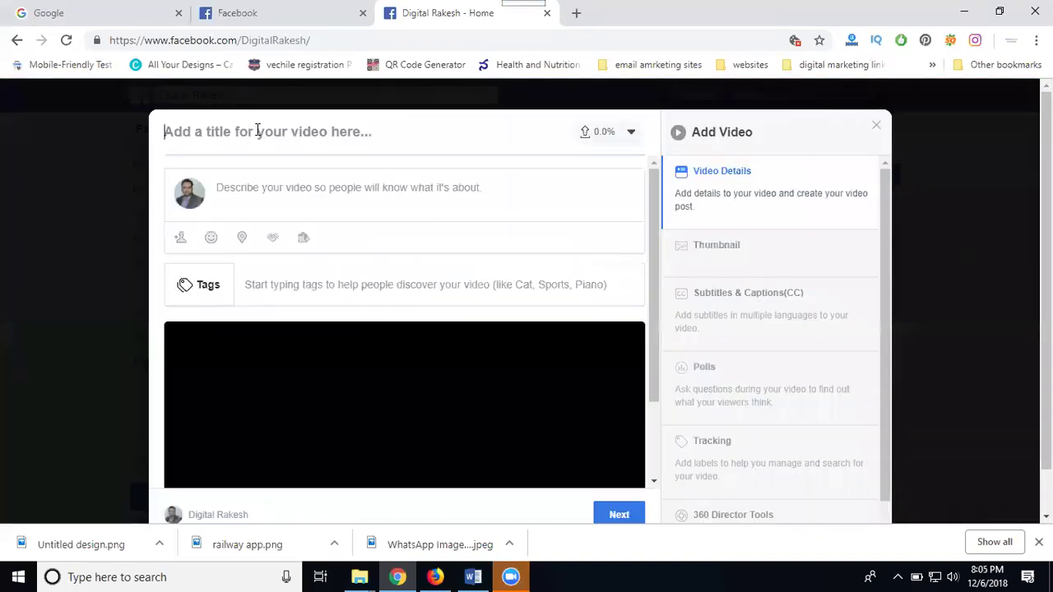
Paste 'Digital Marketing Consultant in madhapur' as the video title and description
key(ctrl+v)
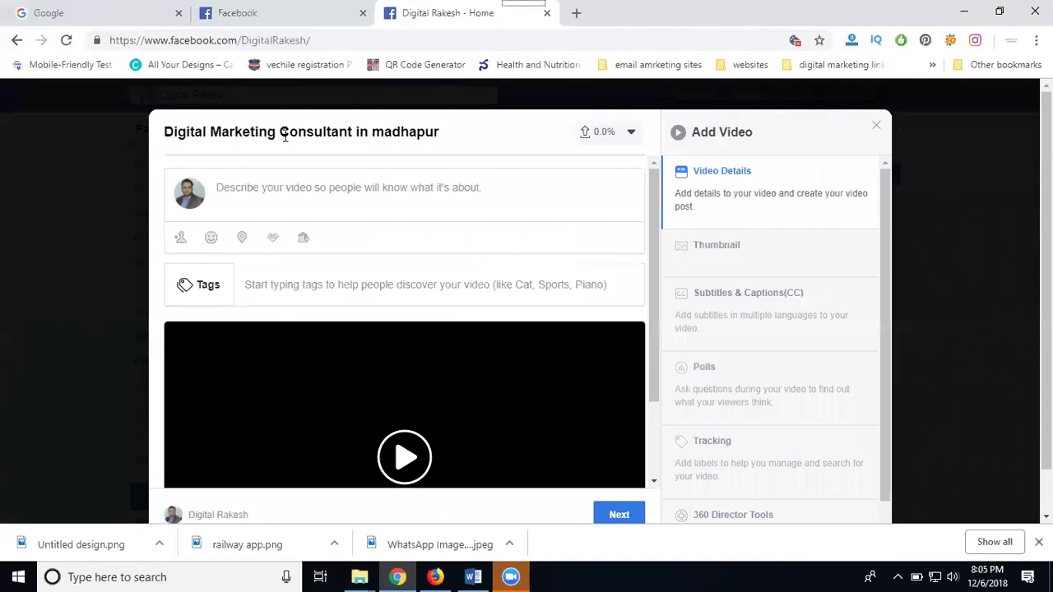
click(288, 180)
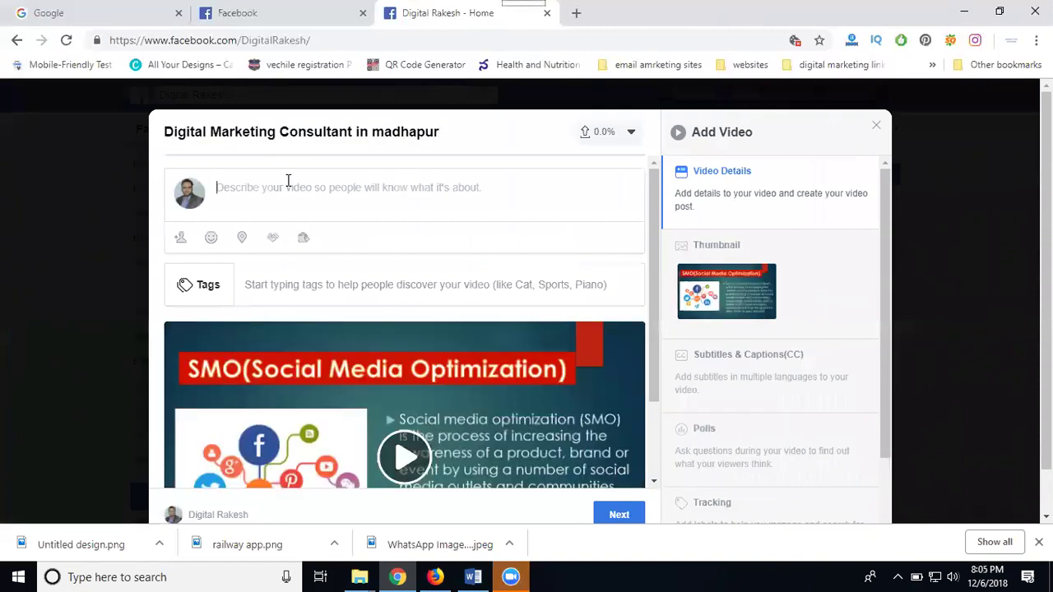
key(ctrl+v)
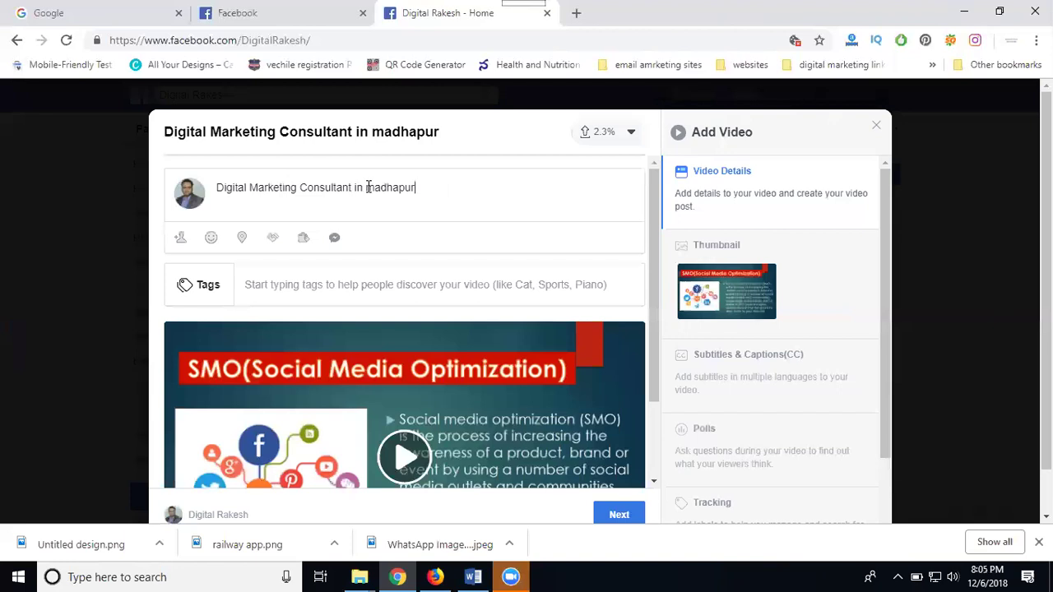
Edit the description into '#DigitalMarketing #Consultant in #madhapur'
click(367, 187)
text(#)
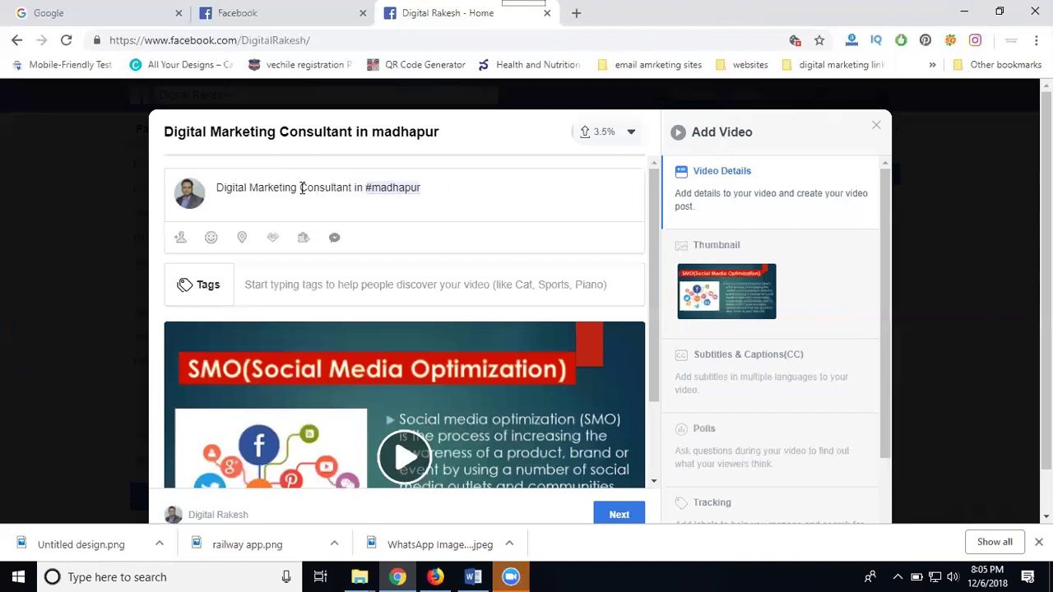
click(300, 188)
text(#)
click(213, 187)
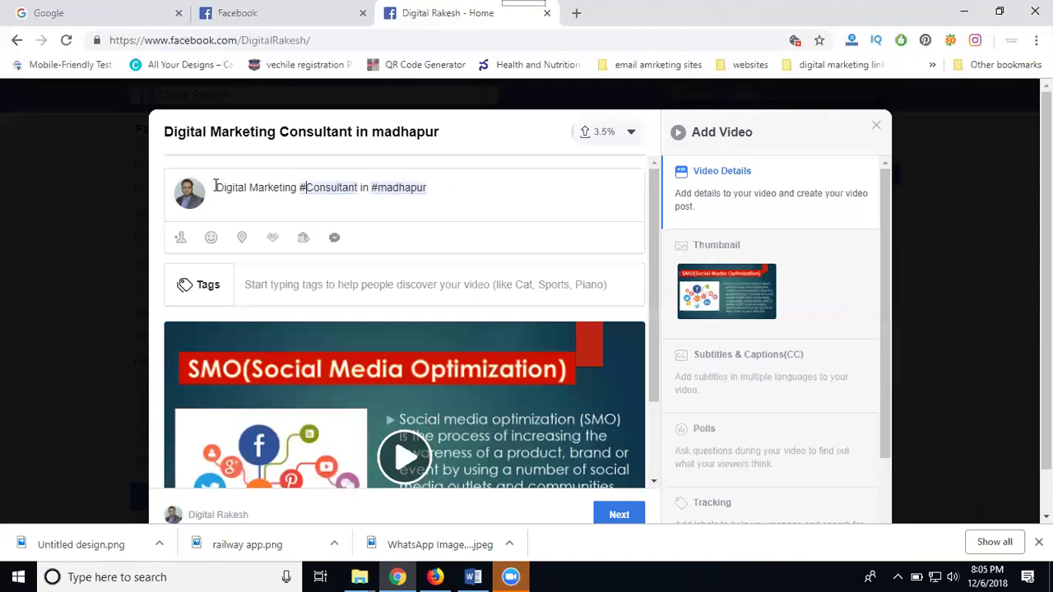
text(#)
key(BackSpace)
click(218, 186)
text(#)
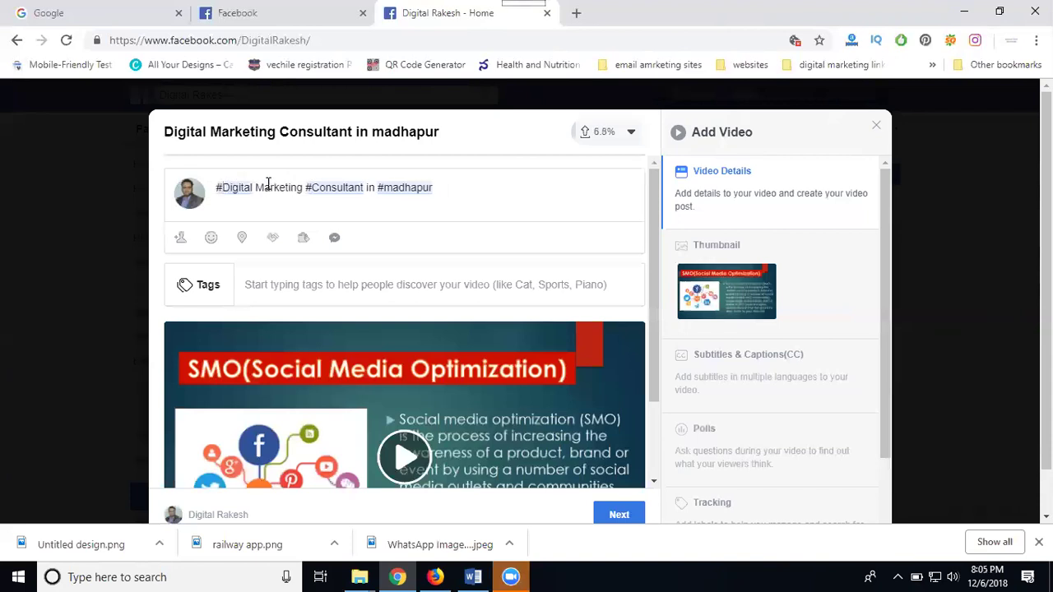
click(257, 186)
key(BackSpace)
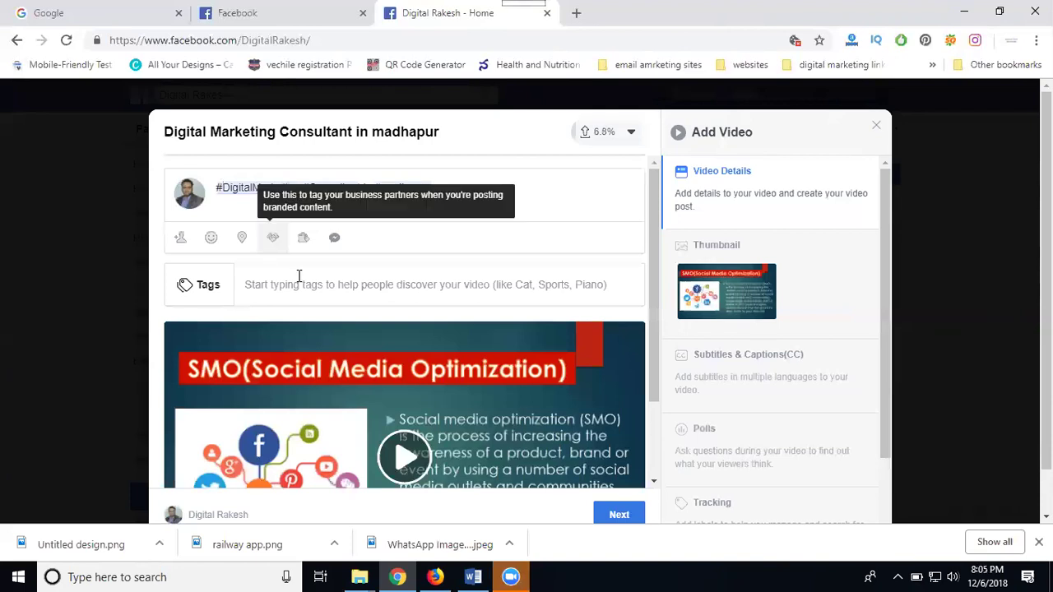
Add 'Digital Marketing Consultant in madhapur' as a video tag
click(299, 285)
key(ctrl+v)
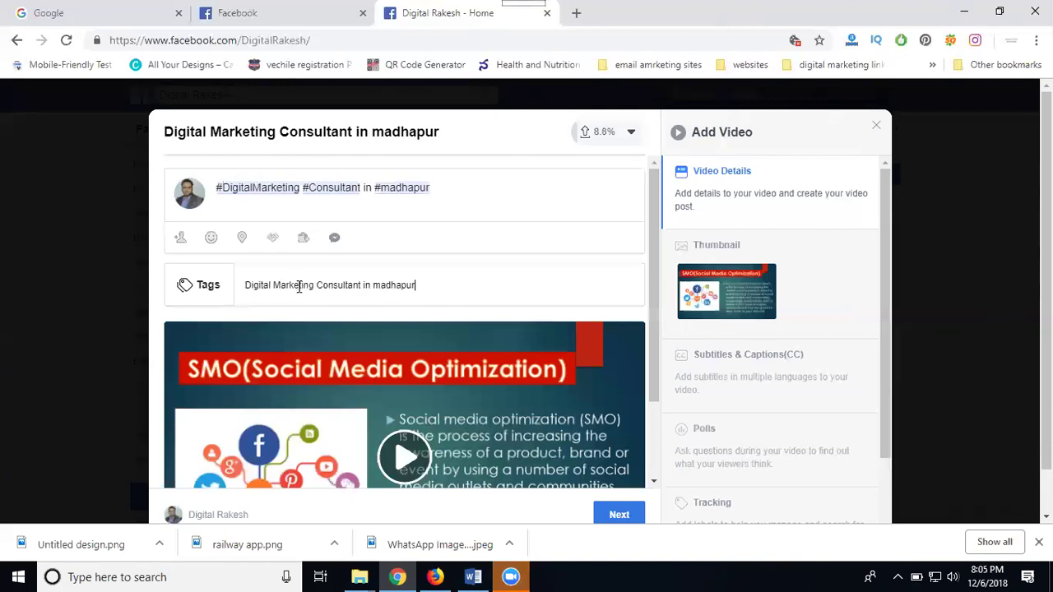
key(Return)
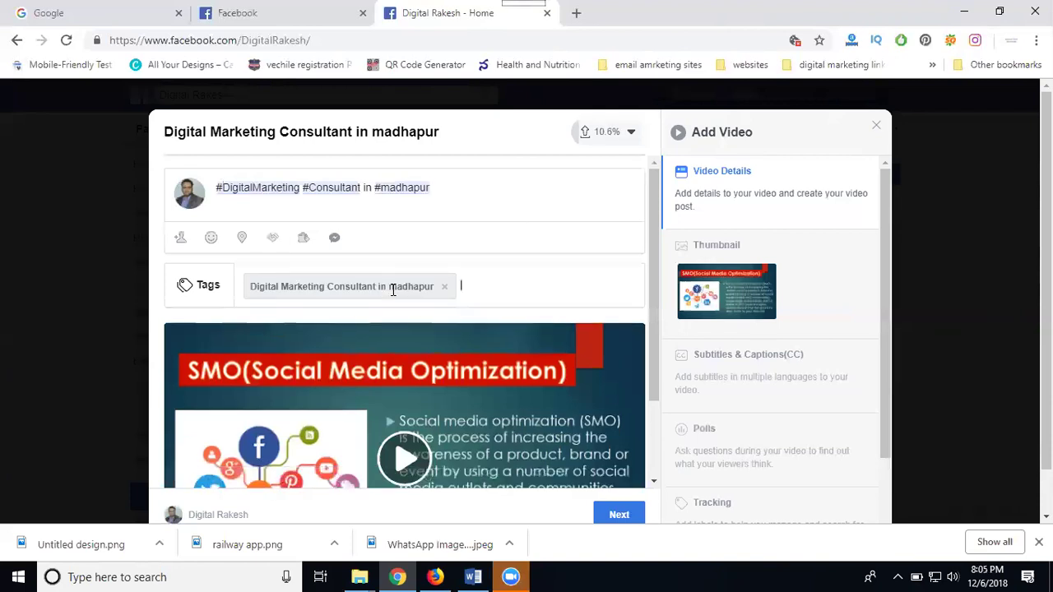
Check the post in at Rakesh Tech Solutions, Hyderabad
click(243, 239)
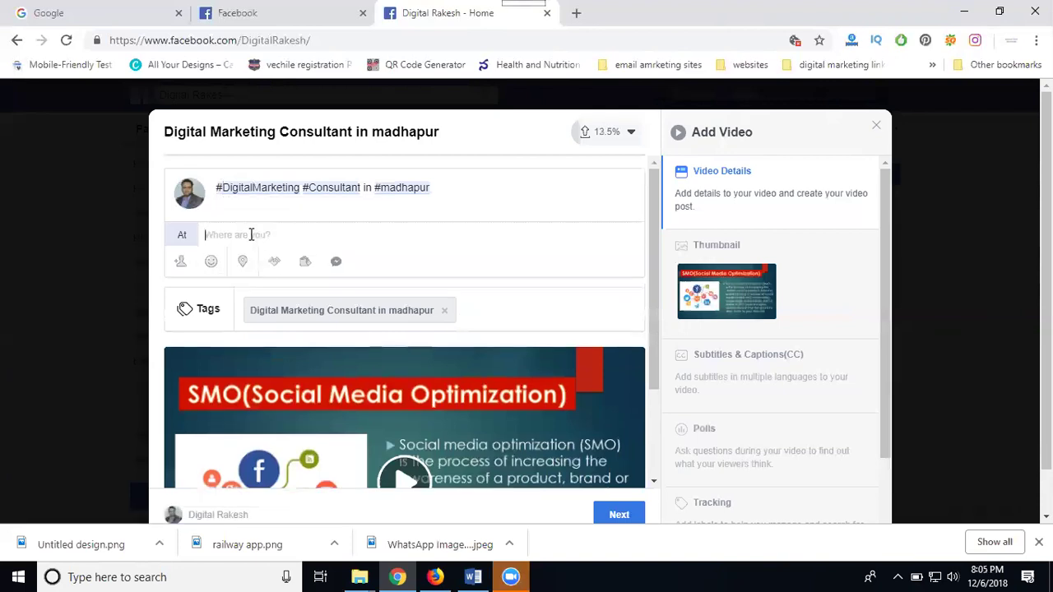
text(rakesh)
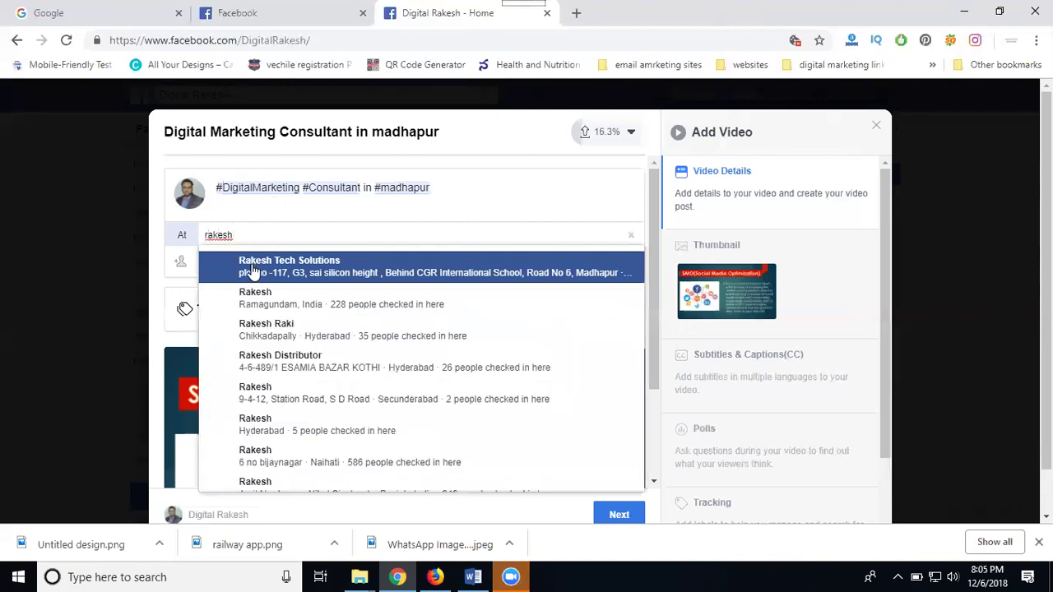
click(253, 270)
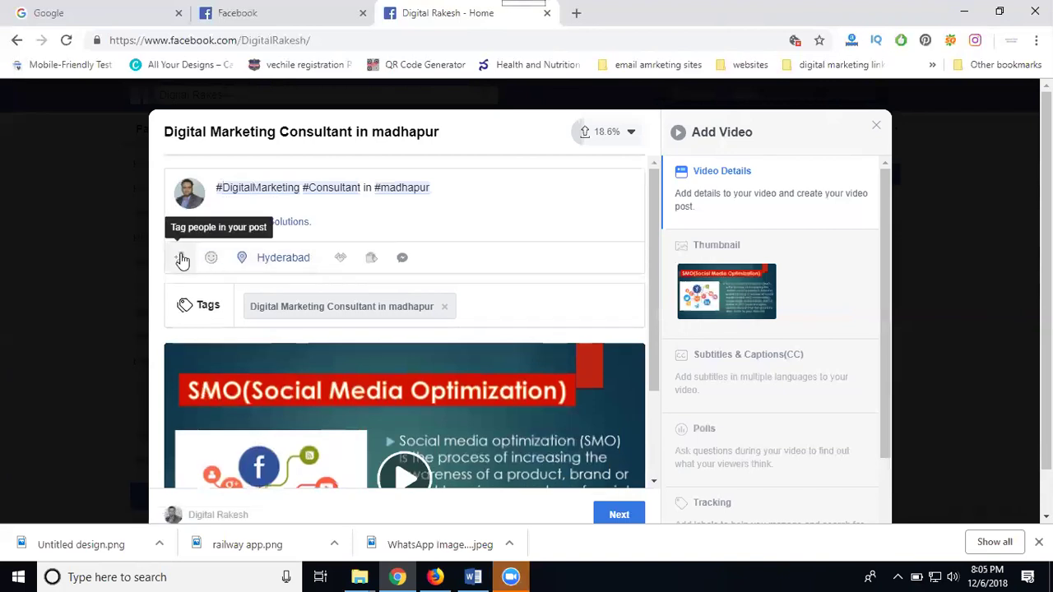
Tag four people in the post, picking each from the With field suggestions
click(182, 260)
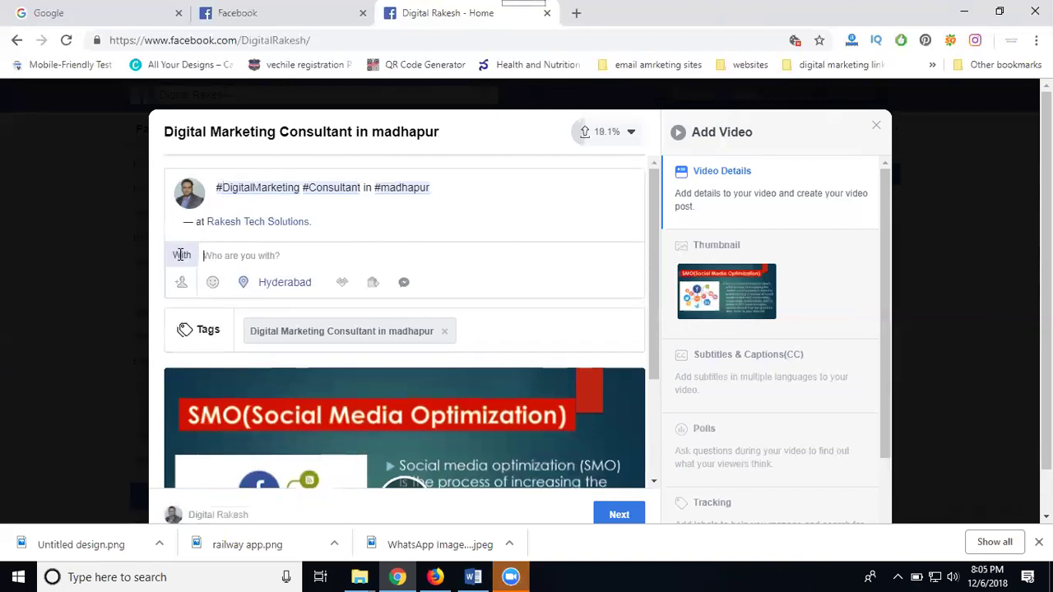
text(raj)
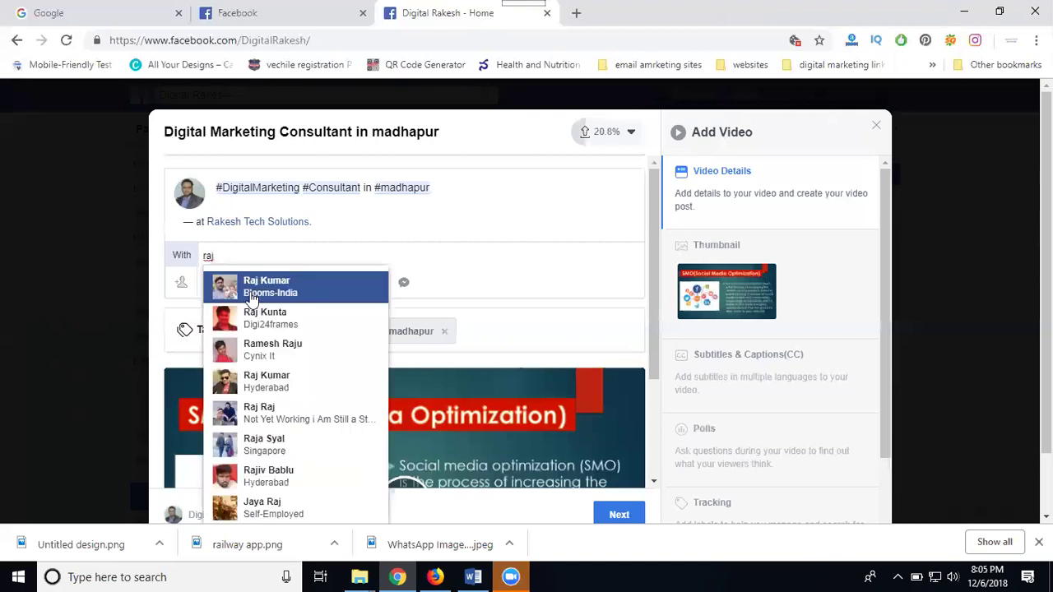
text(esh)
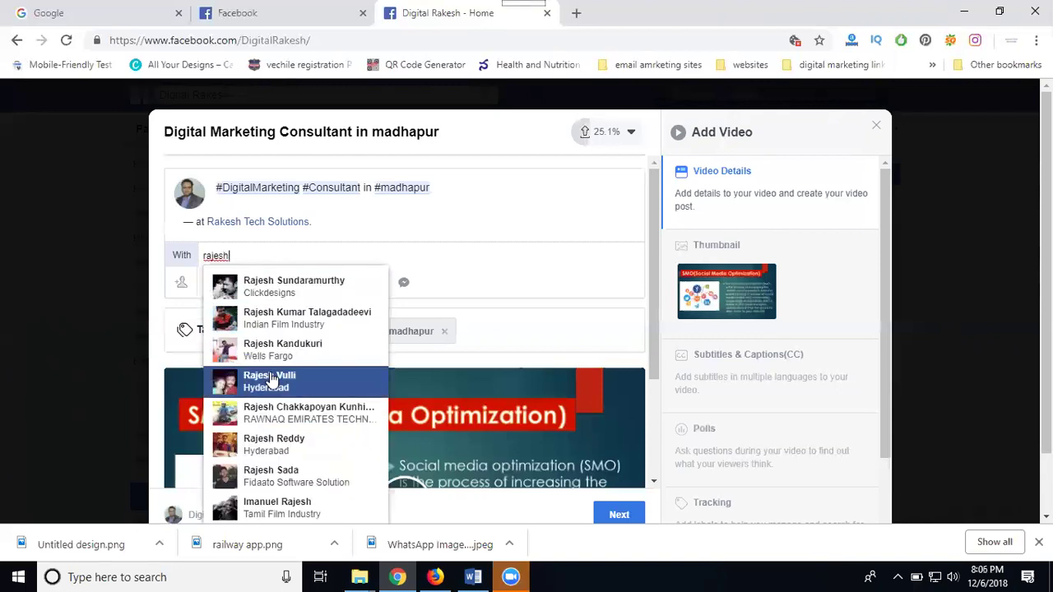
click(274, 445)
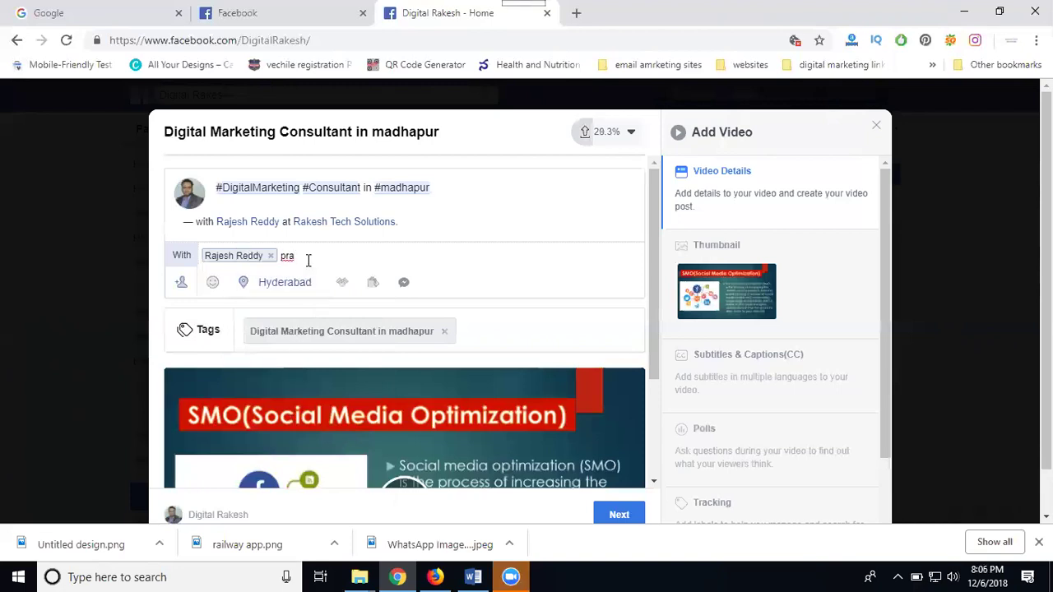
click(307, 260)
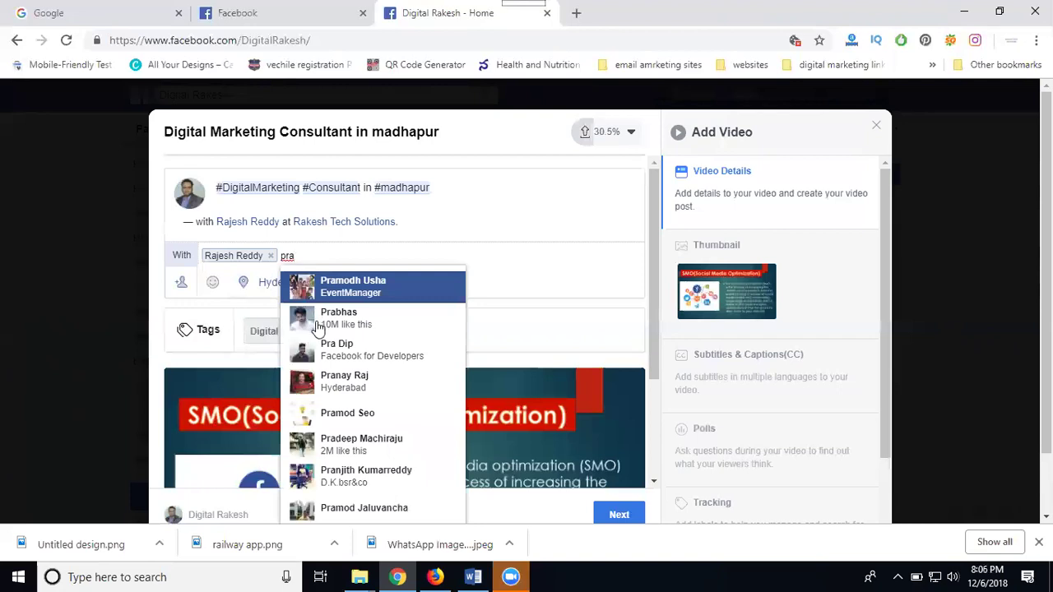
click(322, 354)
text(bara)
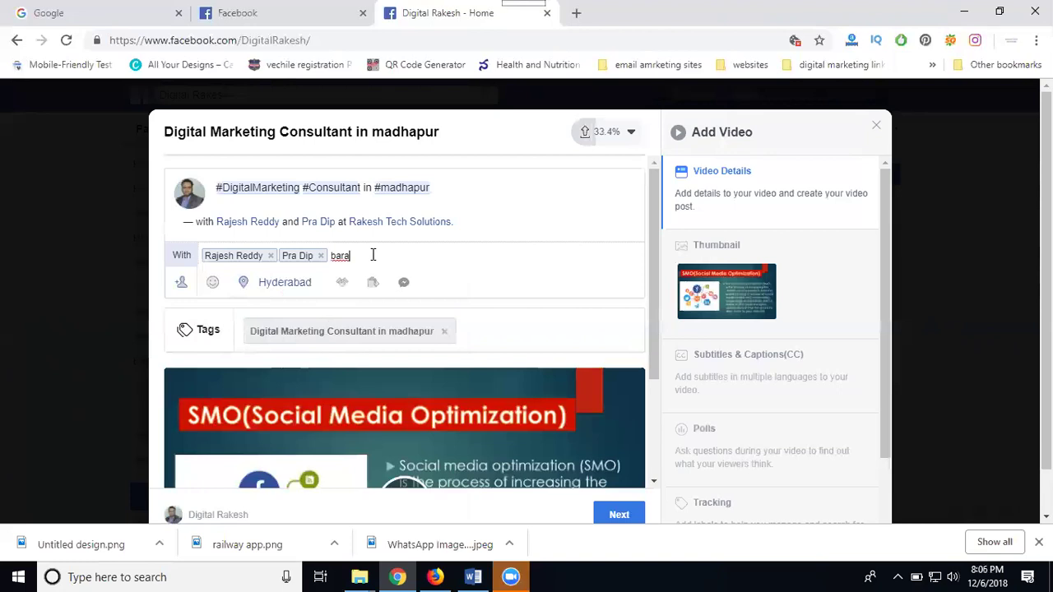
click(371, 255)
click(375, 286)
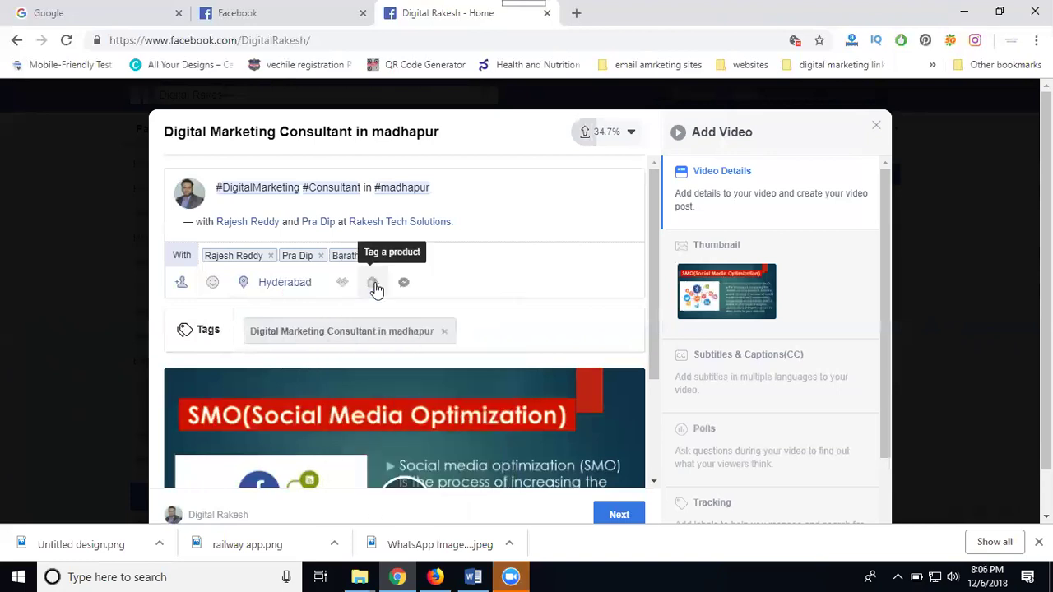
text(bha)
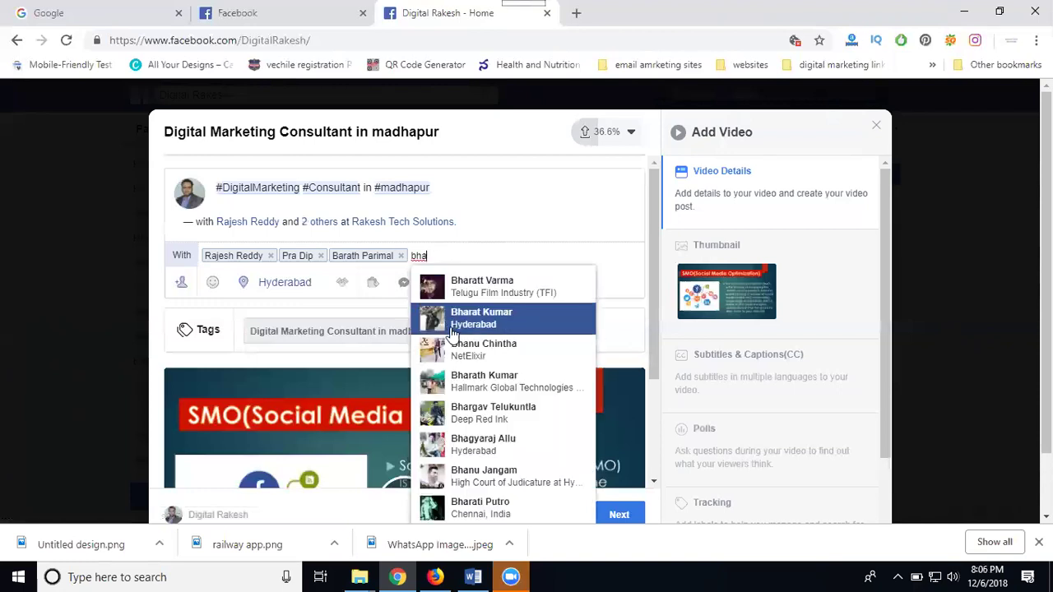
click(454, 380)
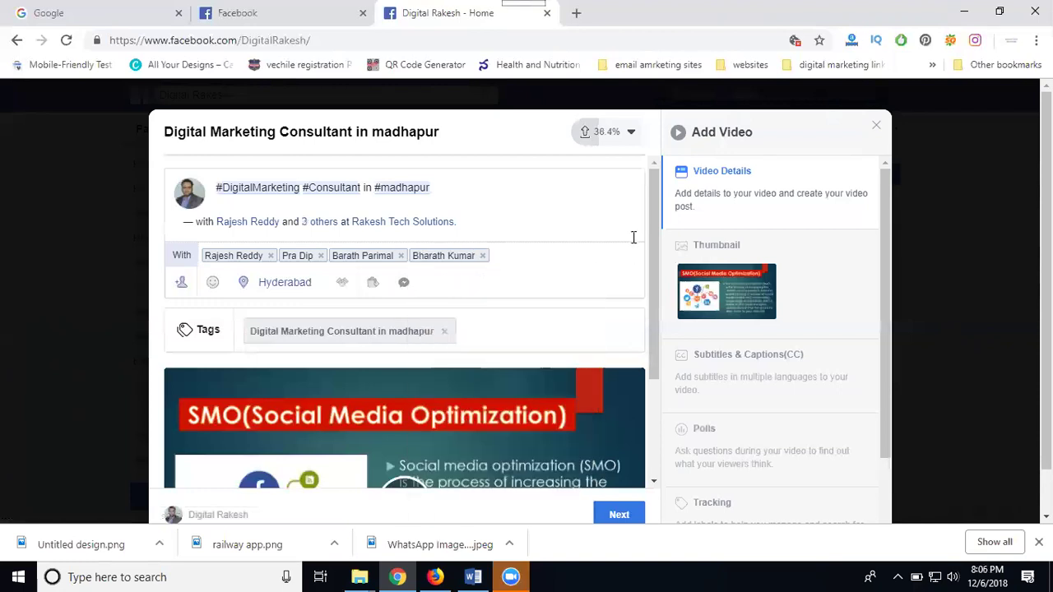
Set the Downloads image 'Digital Marketing Consultant in Madhapur | Hyderabad' as the custom thumbnail
scroll(634, 233, down, 3)
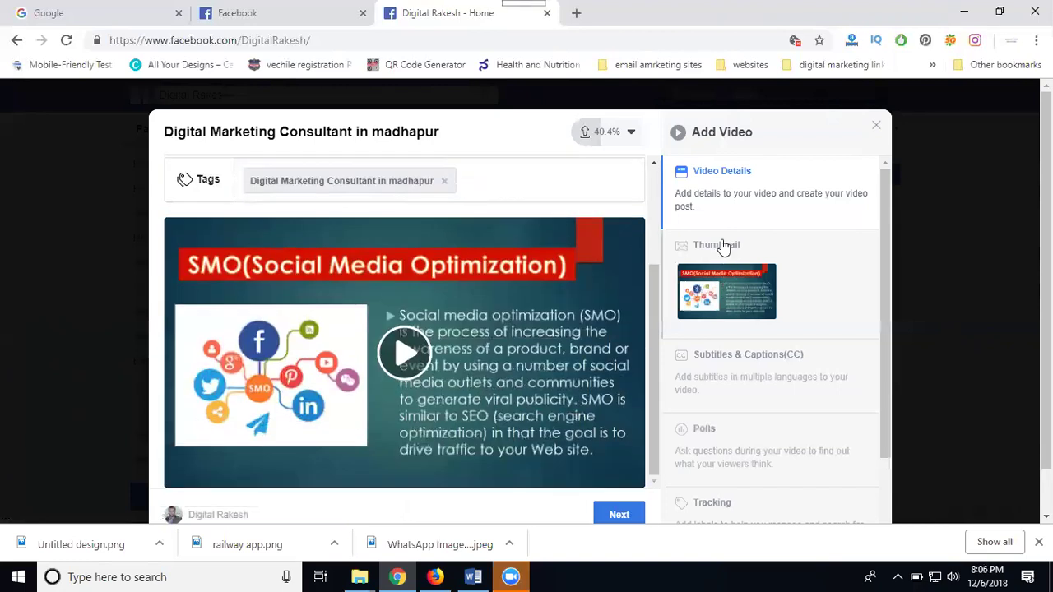
click(723, 248)
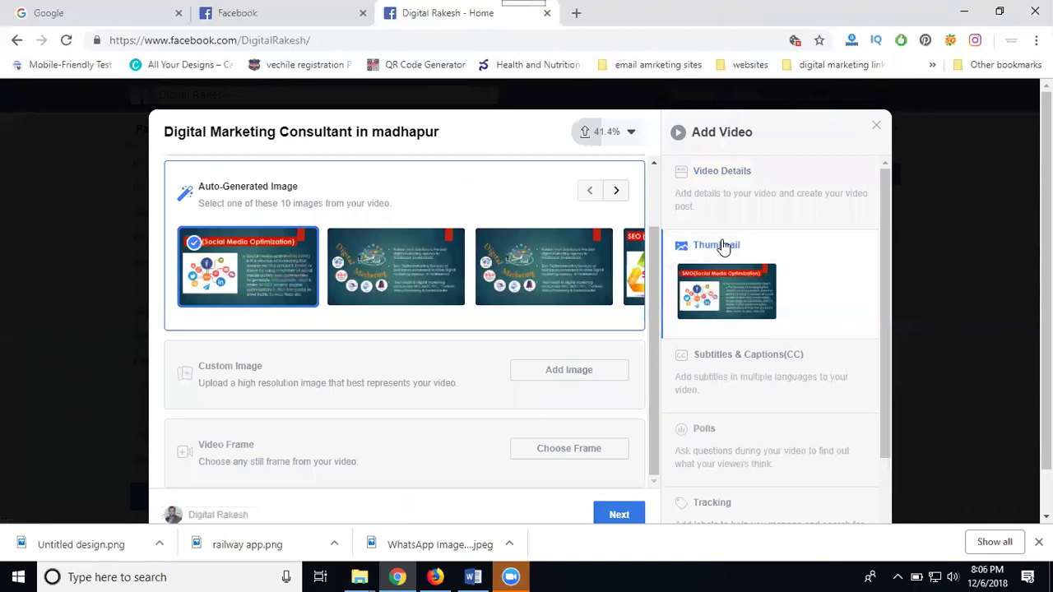
click(556, 372)
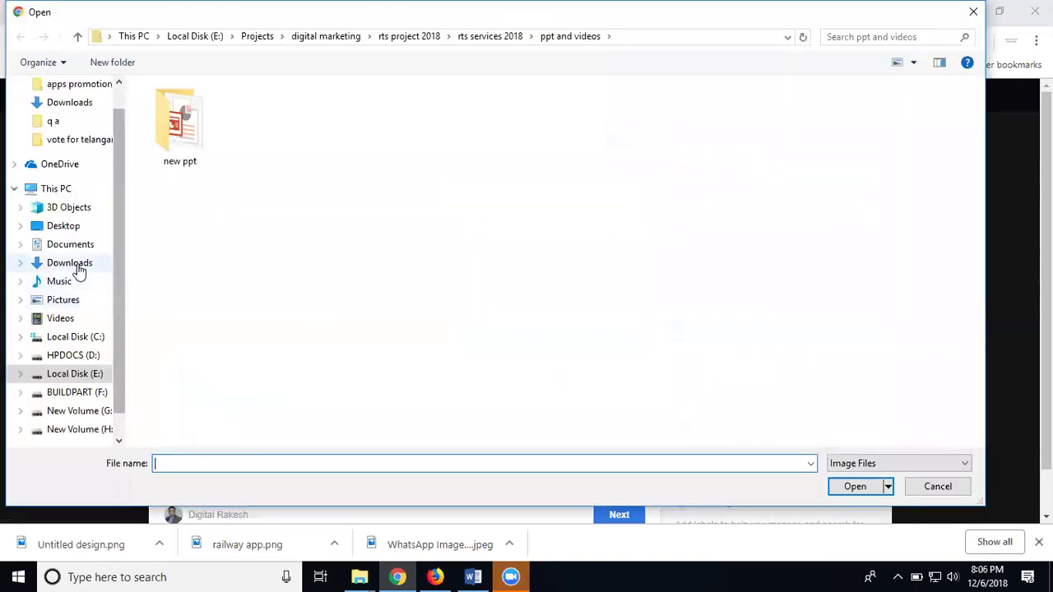
click(79, 270)
scroll(625, 320, down, 3)
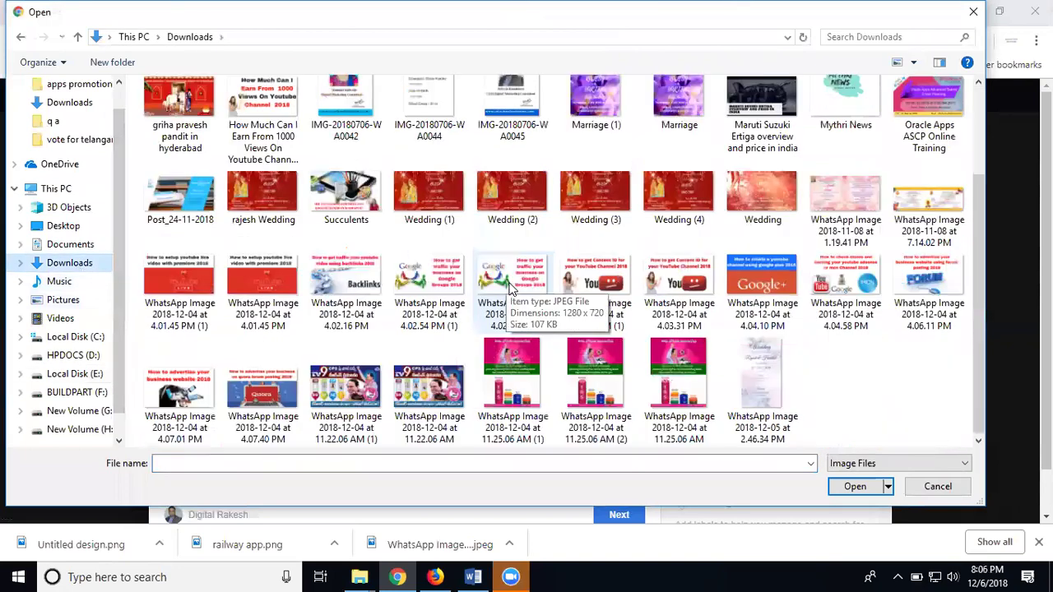
scroll(590, 288, up, 2)
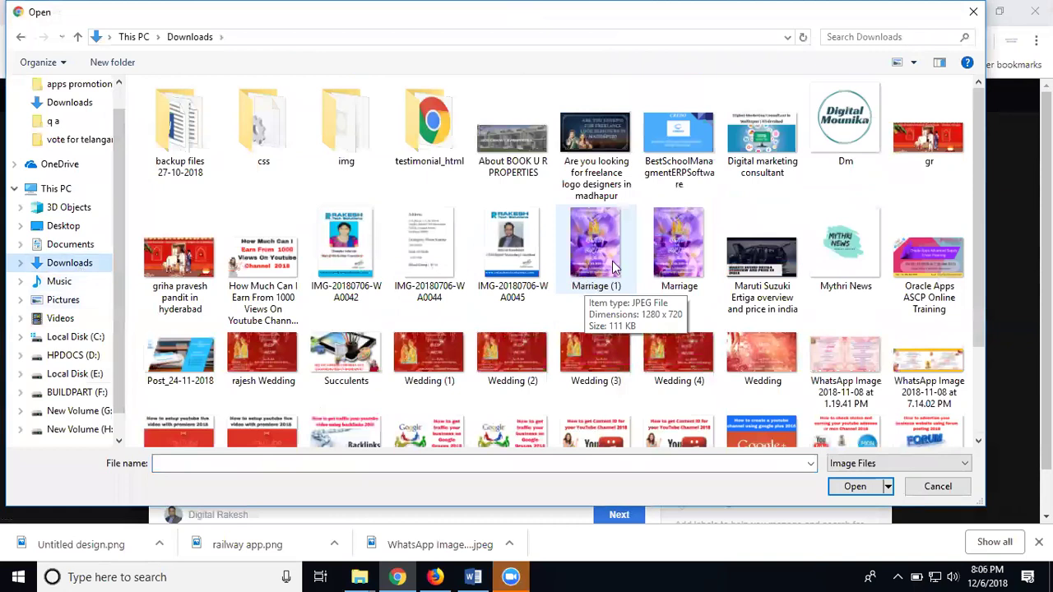
double_click(743, 154)
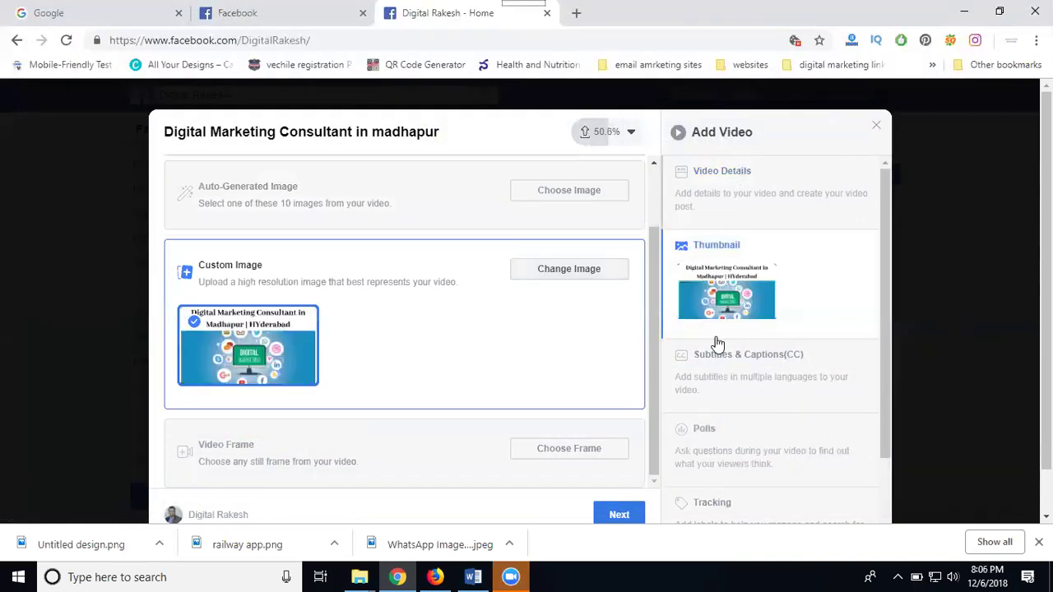
Move past Subtitles & Captions to the video's Polls section
click(738, 375)
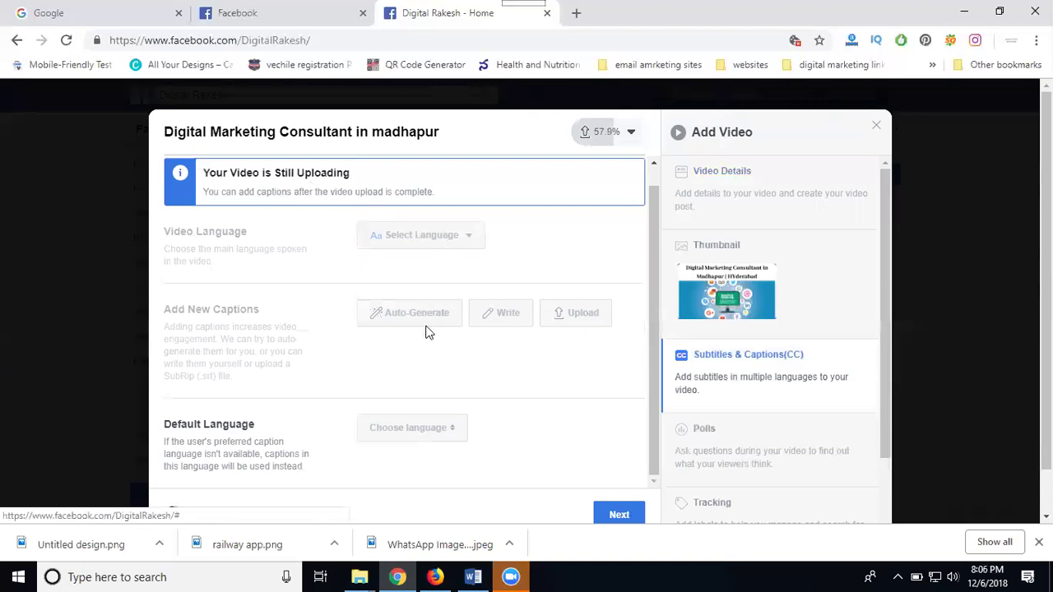
scroll(650, 358, down, 1)
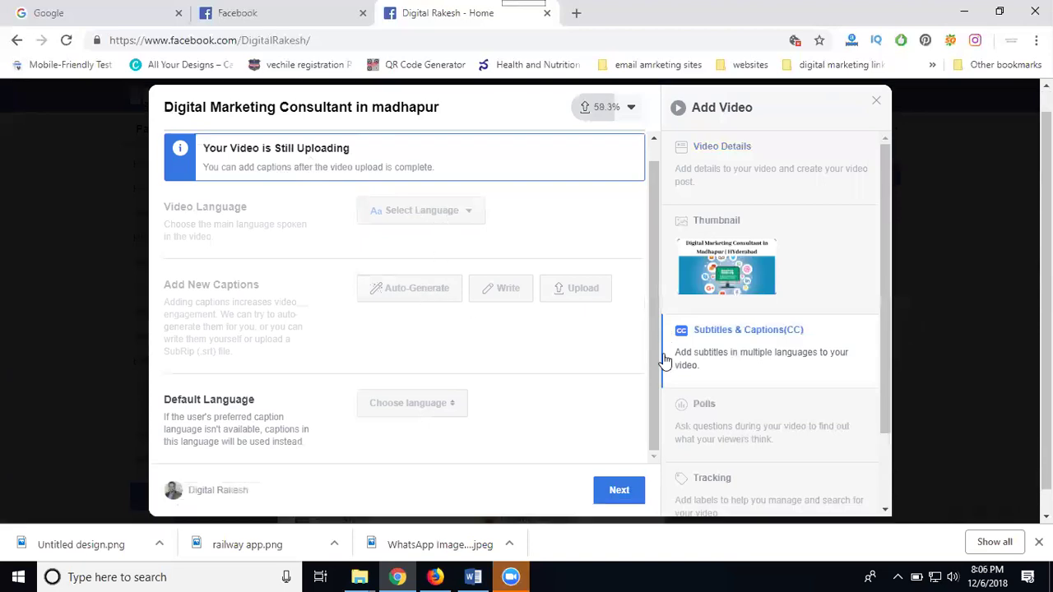
click(701, 401)
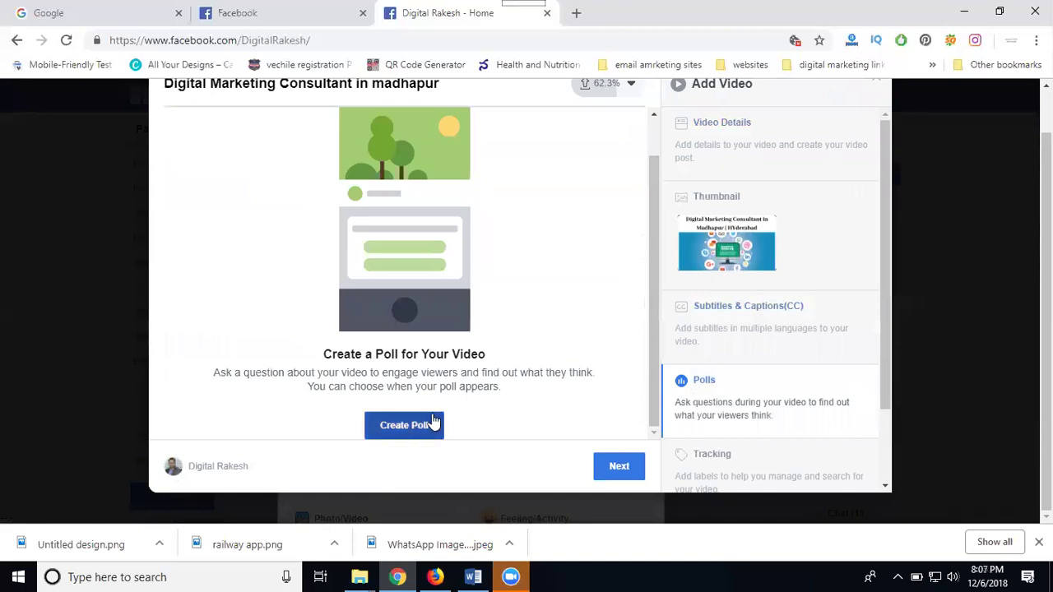
Add custom tracking labels 'Digital Marketing Consultant in madhapur', education and training
scroll(752, 299, down, 1)
click(740, 377)
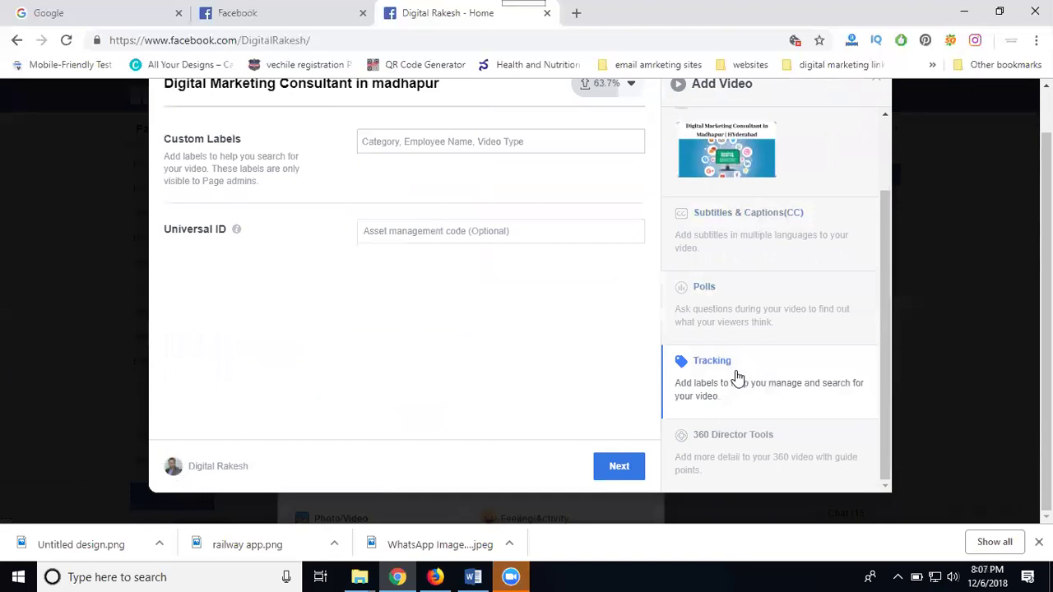
click(441, 142)
text(Digital Marketing Consultant in madhapur)
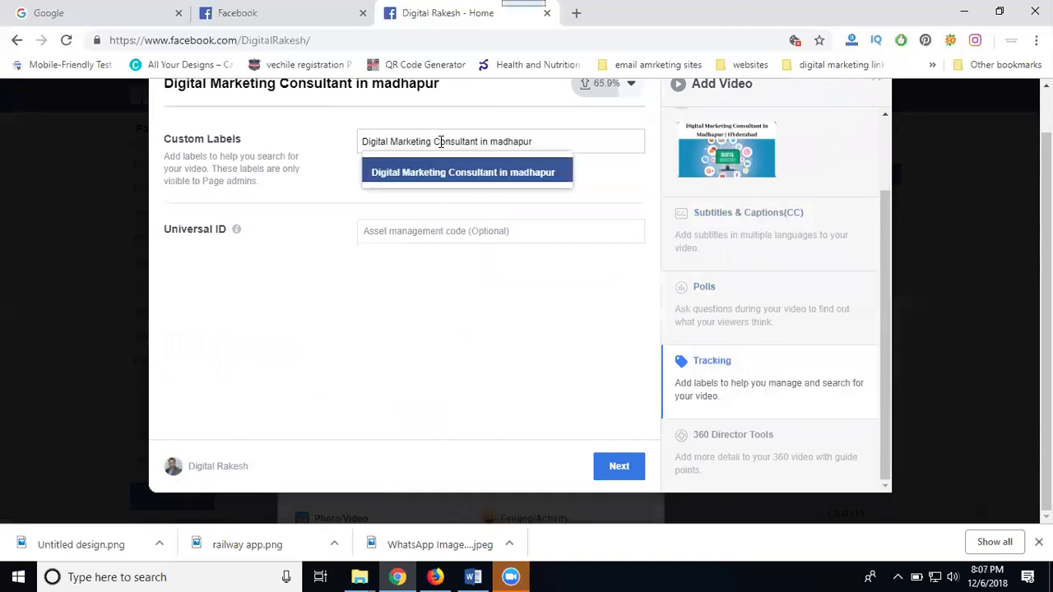
key(Return)
text(edu)
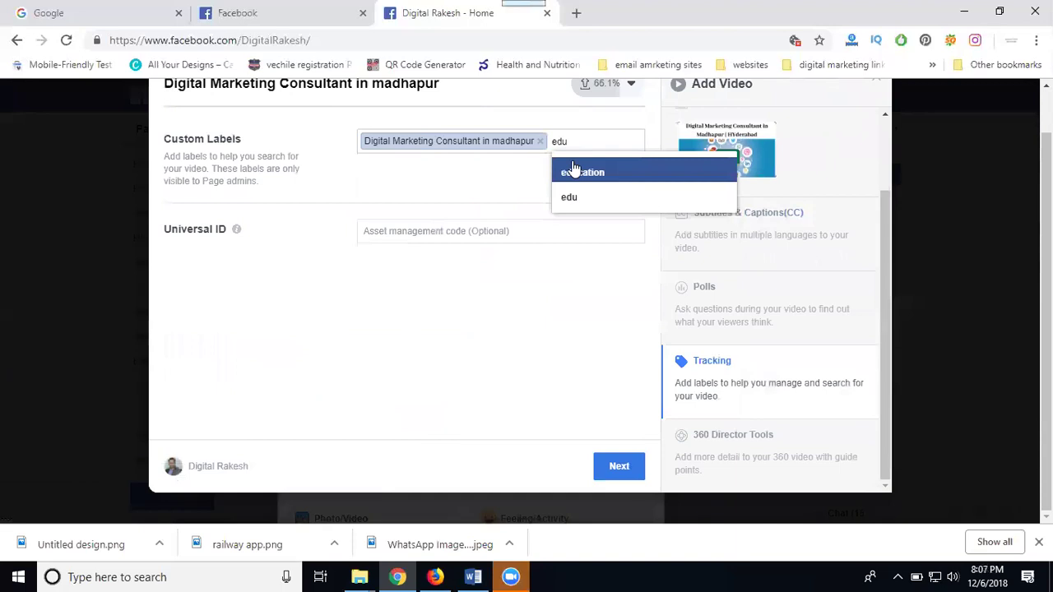
click(573, 171)
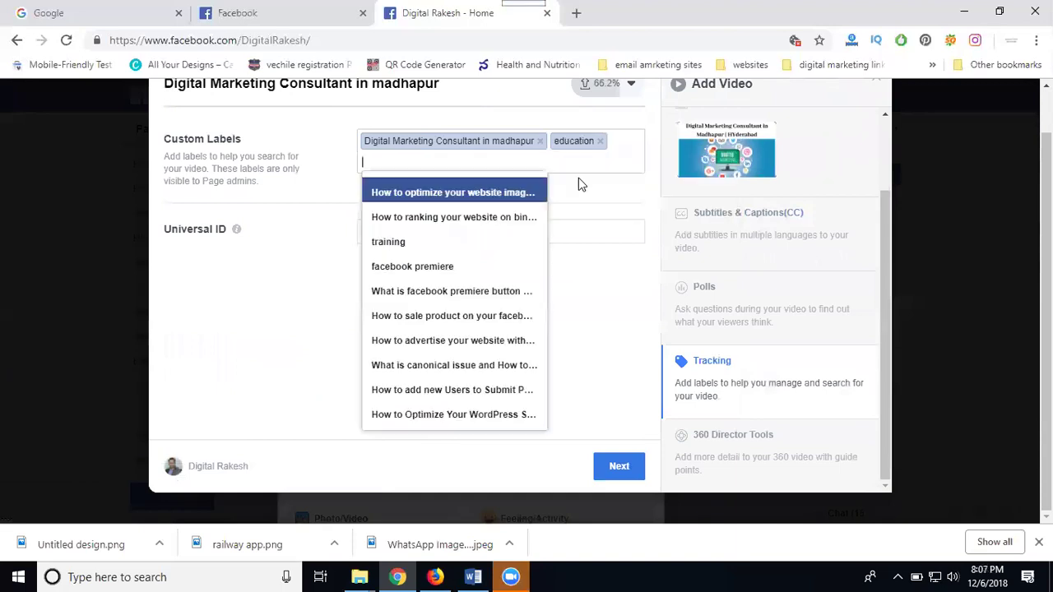
text(training)
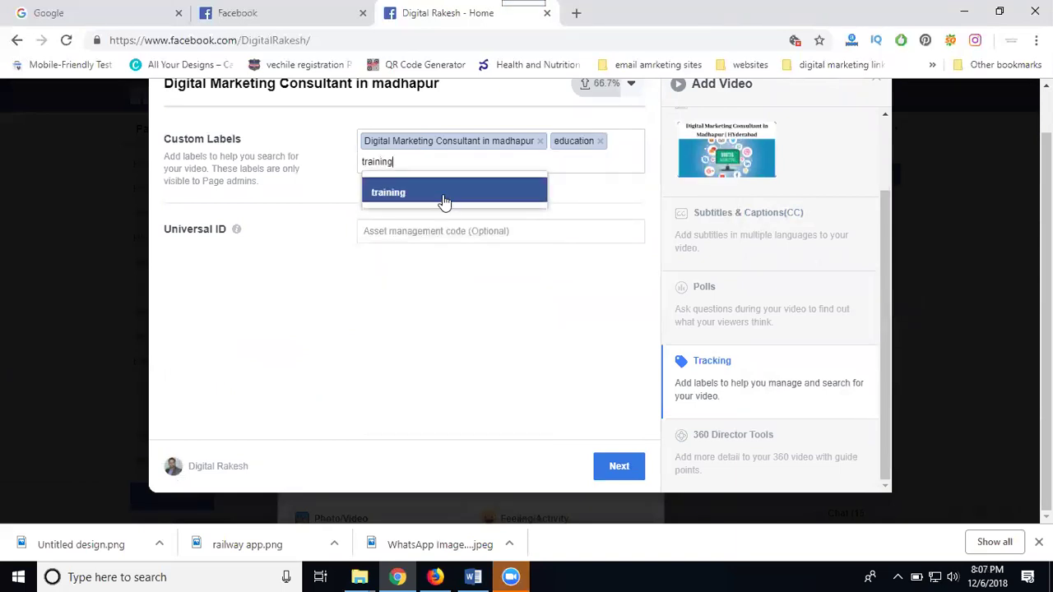
click(445, 192)
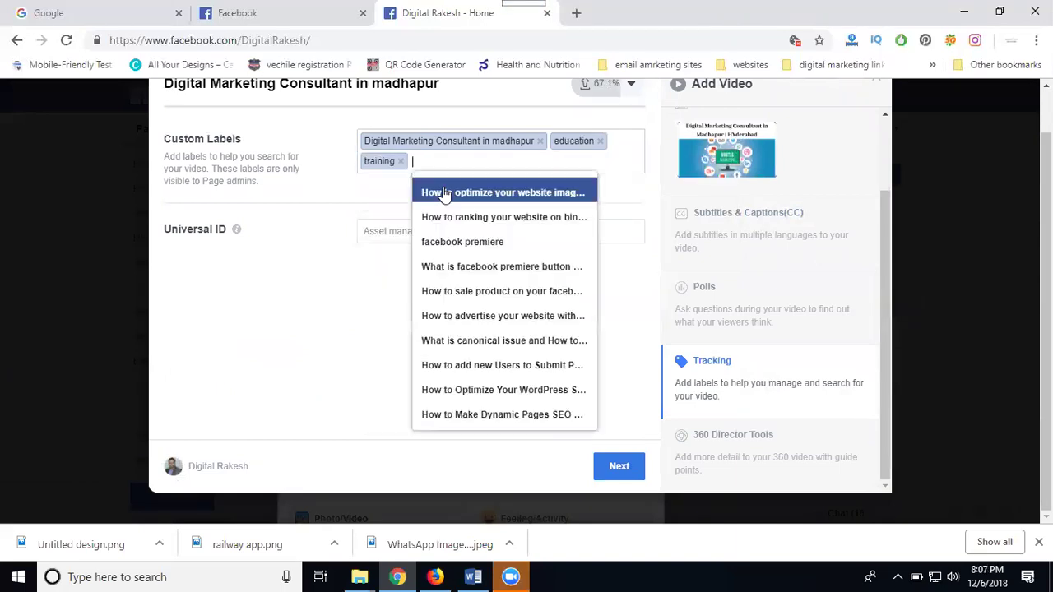
Add the page's name and 'Digital Marketing Salaries' as further custom labels
text(digital)
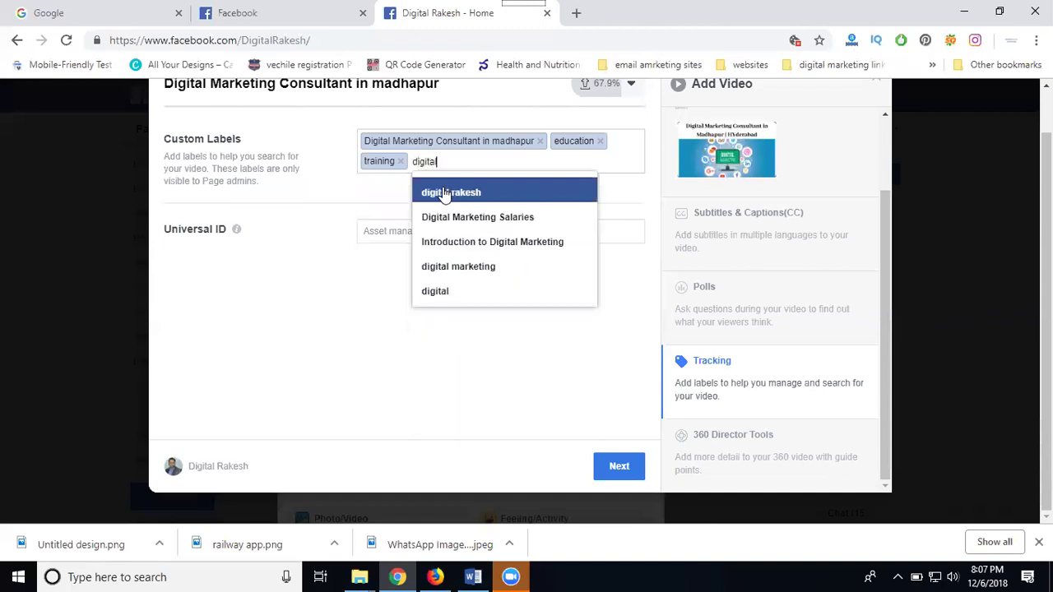
text( rakesh)
click(443, 192)
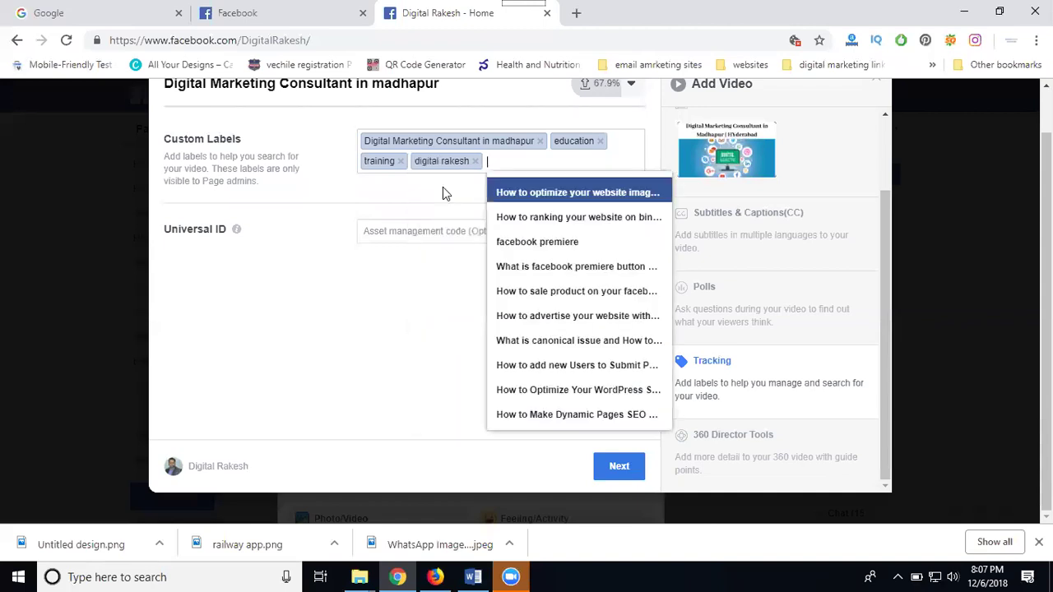
text(digital)
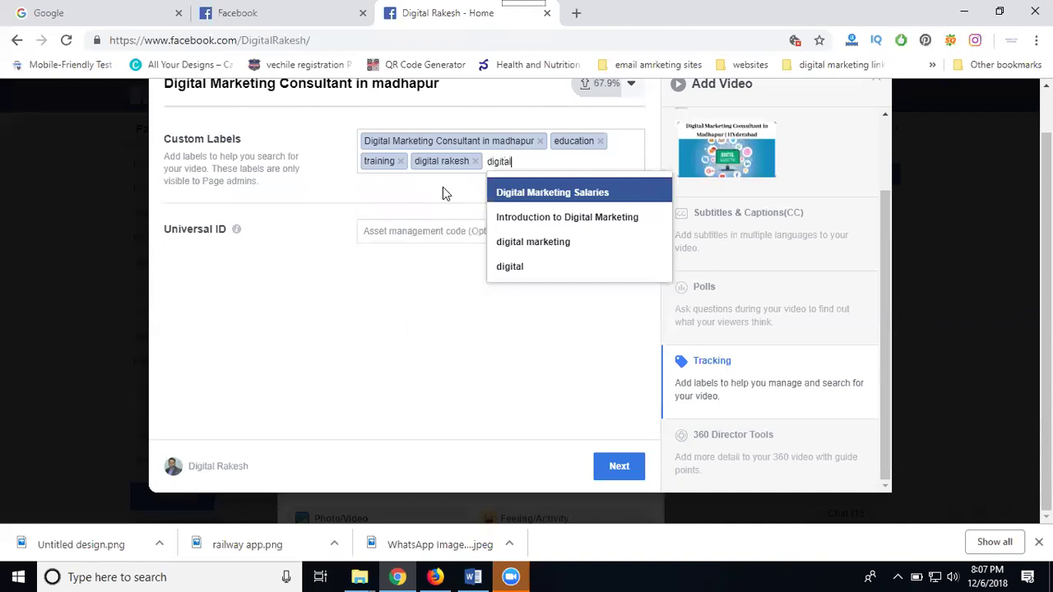
text( marketing)
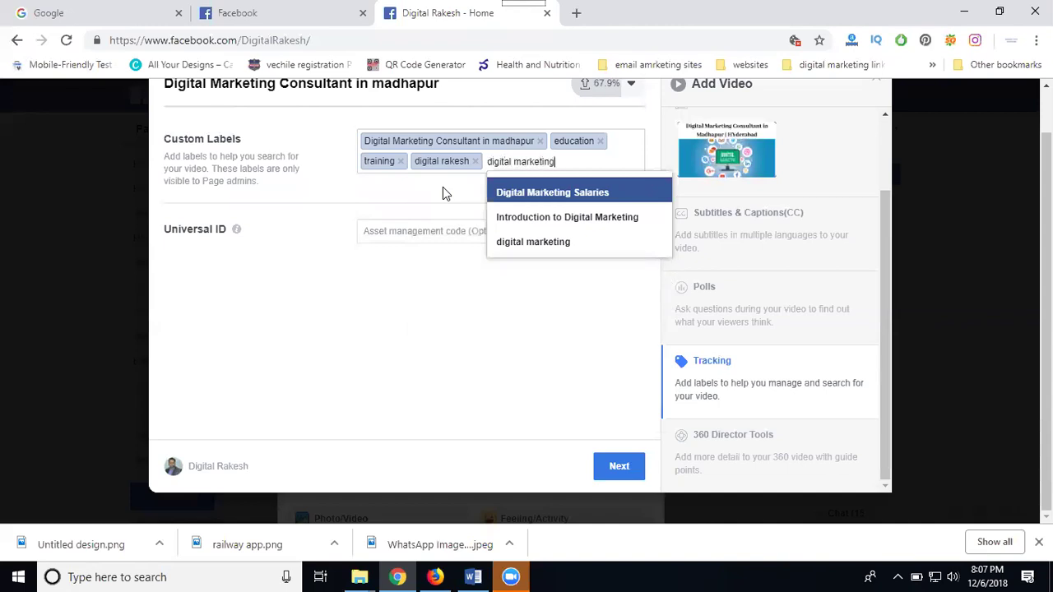
key(Return)
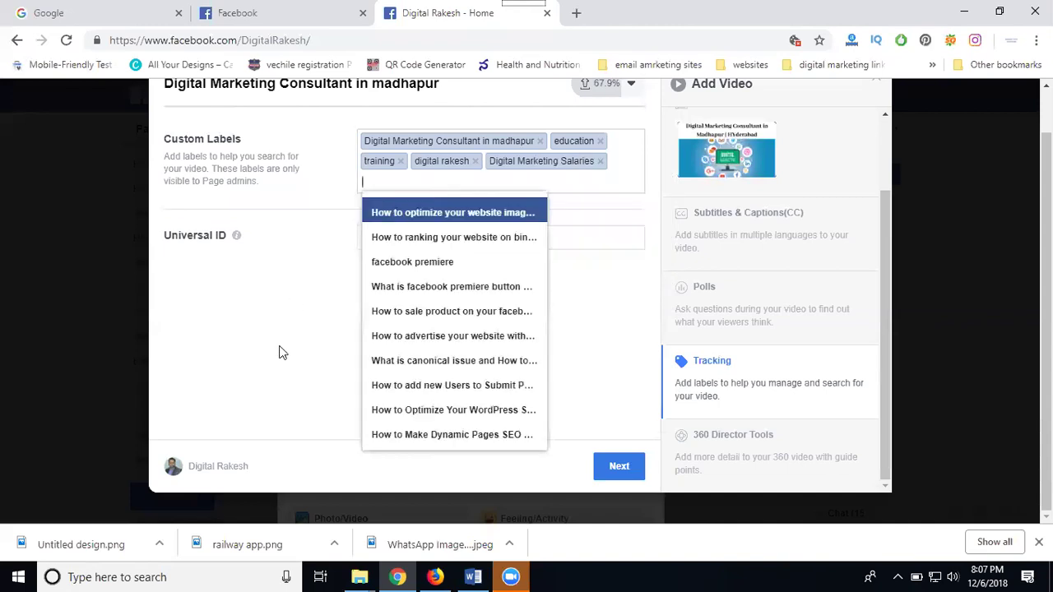
click(277, 359)
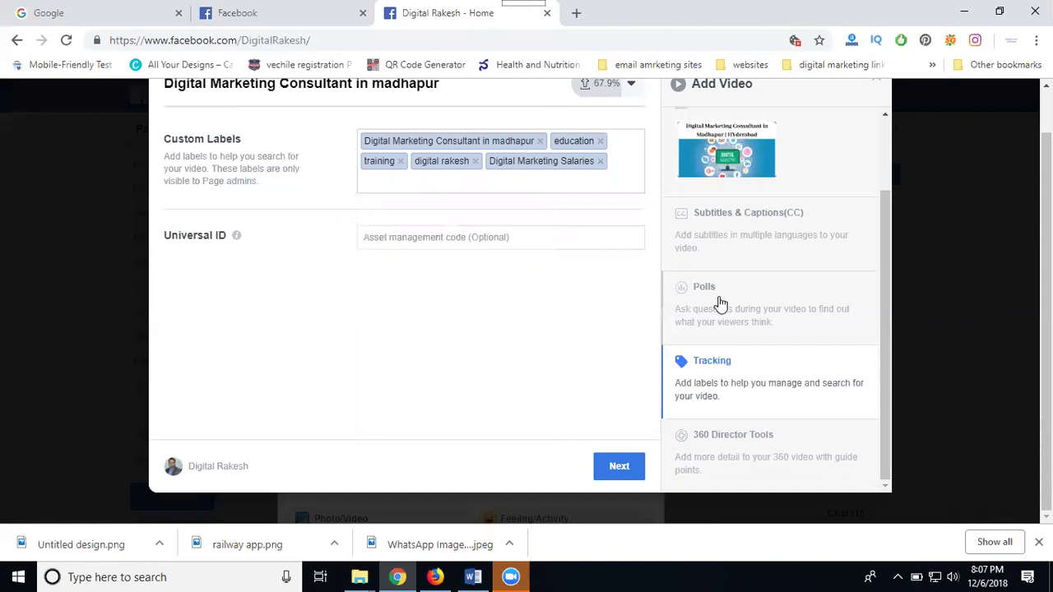
scroll(720, 300, up, 2)
click(724, 144)
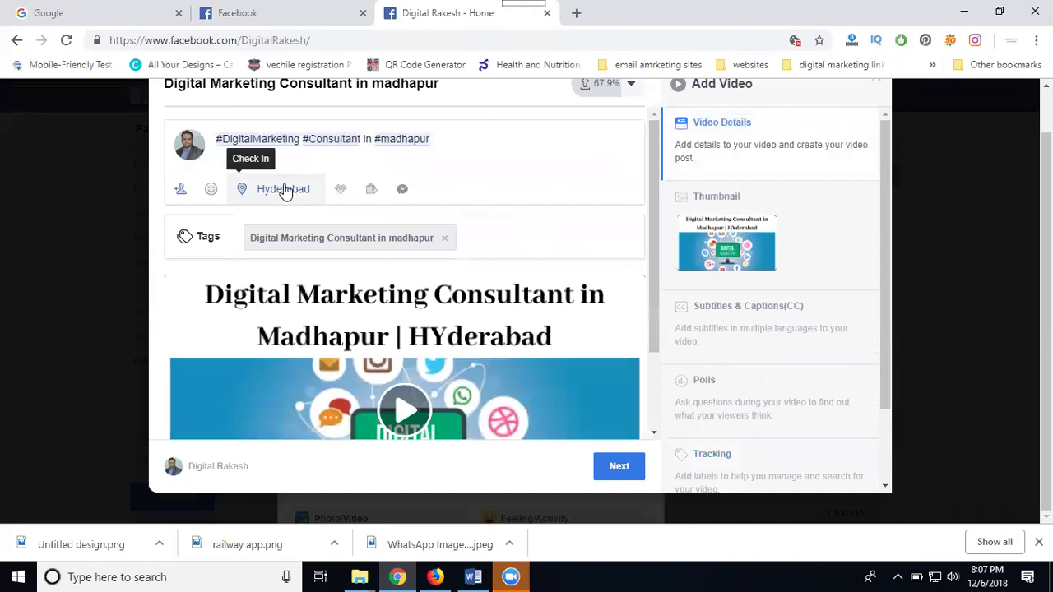
click(178, 190)
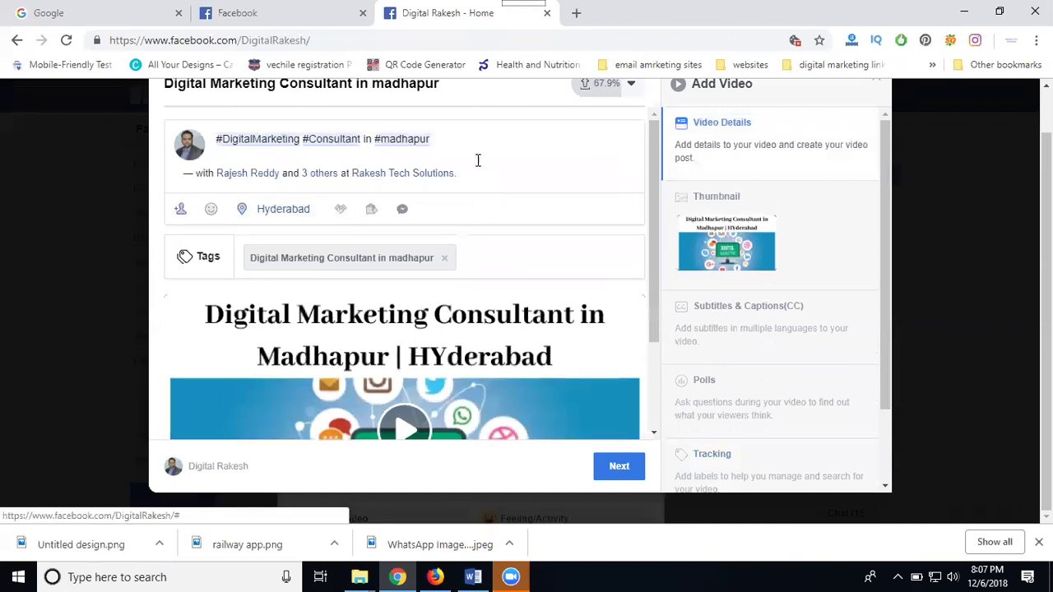
click(733, 205)
click(738, 328)
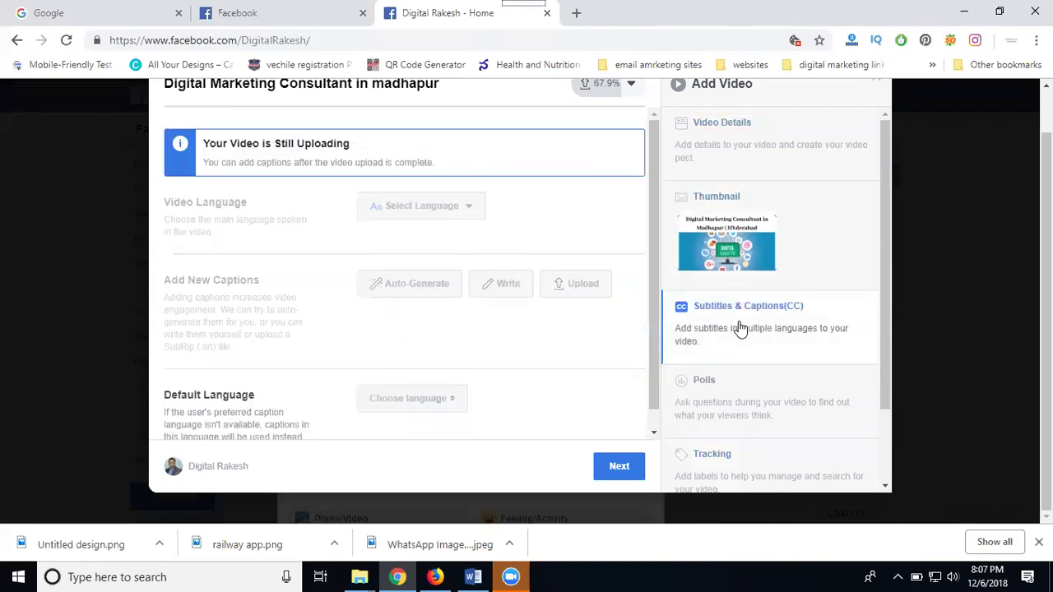
scroll(568, 255, up, 1)
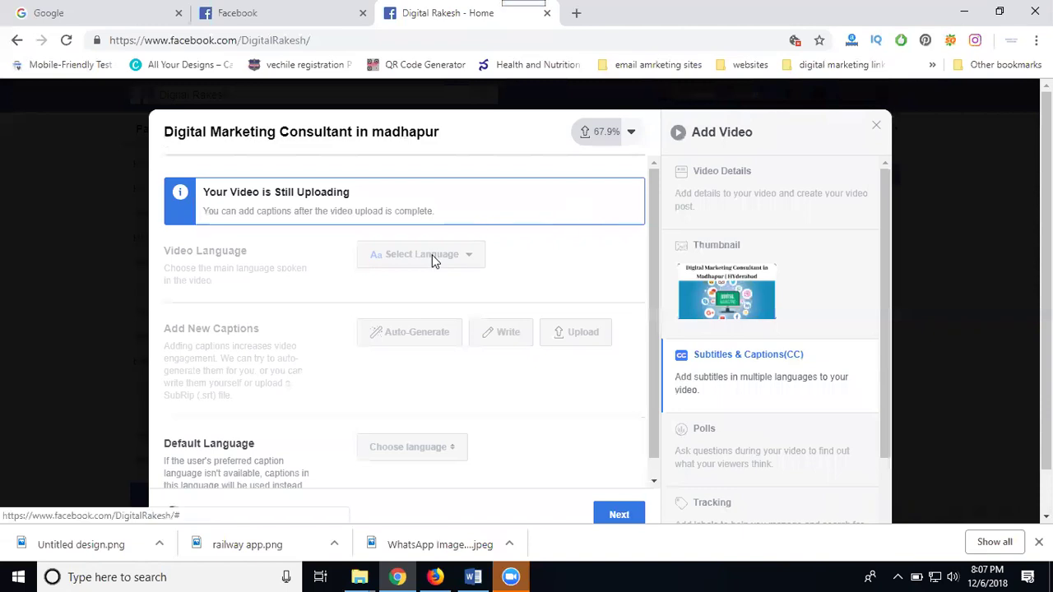
scroll(494, 228, down, 1)
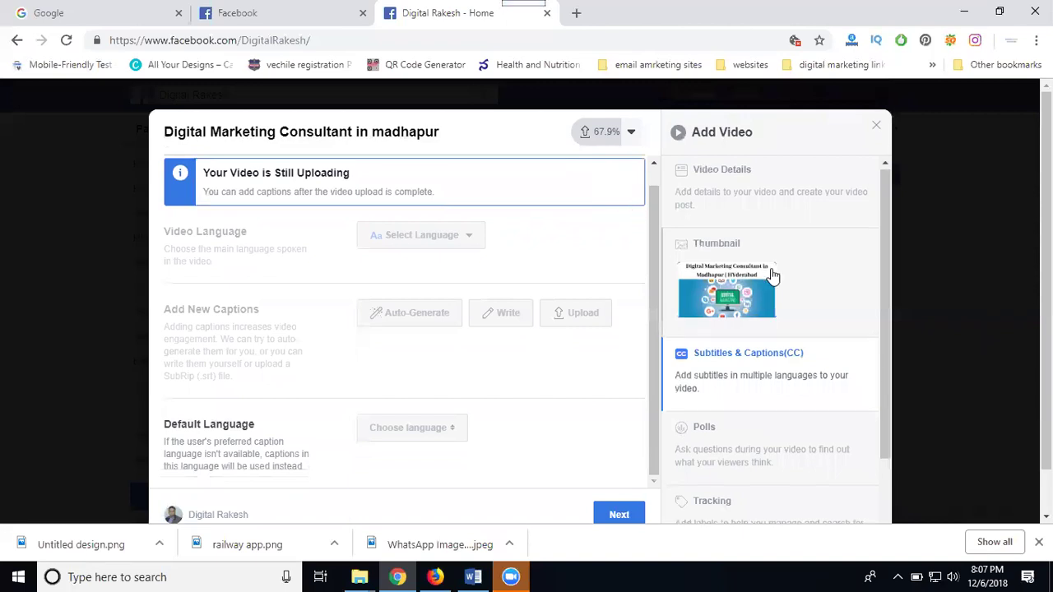
scroll(769, 277, down, 3)
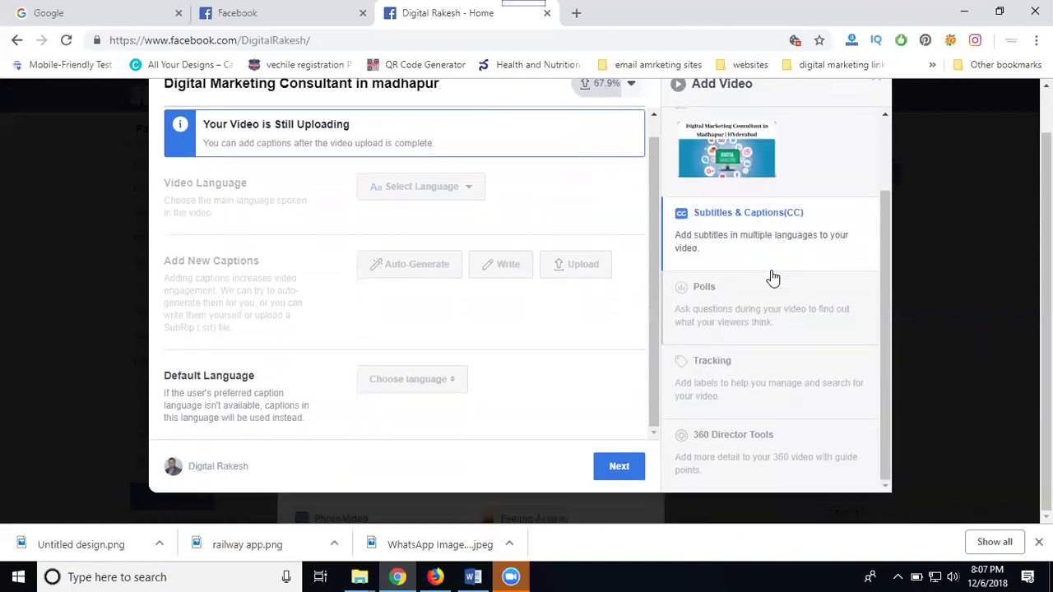
scroll(769, 271, up, 2)
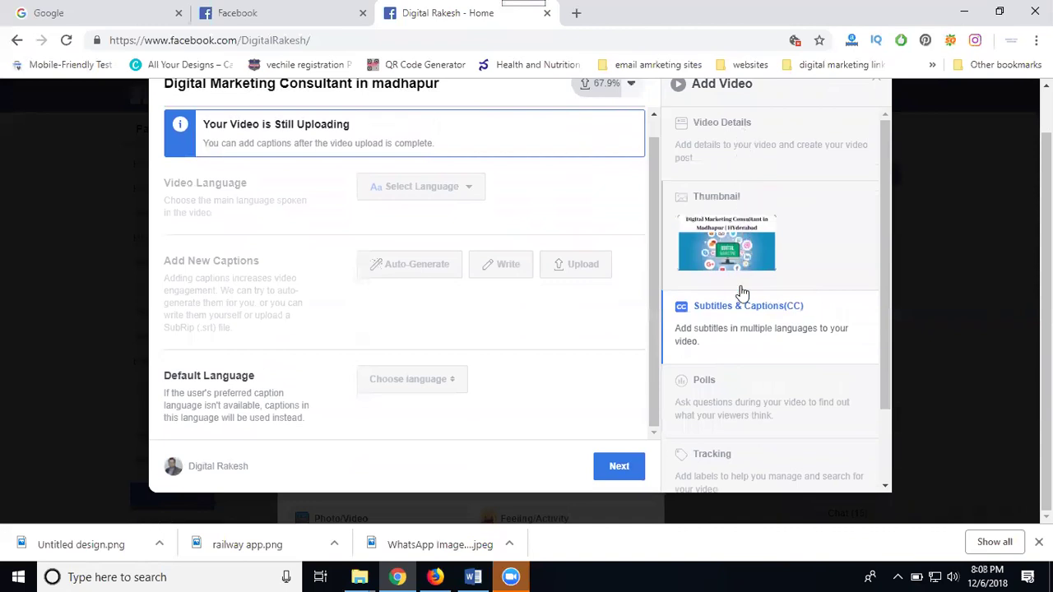
scroll(738, 346, down, 1)
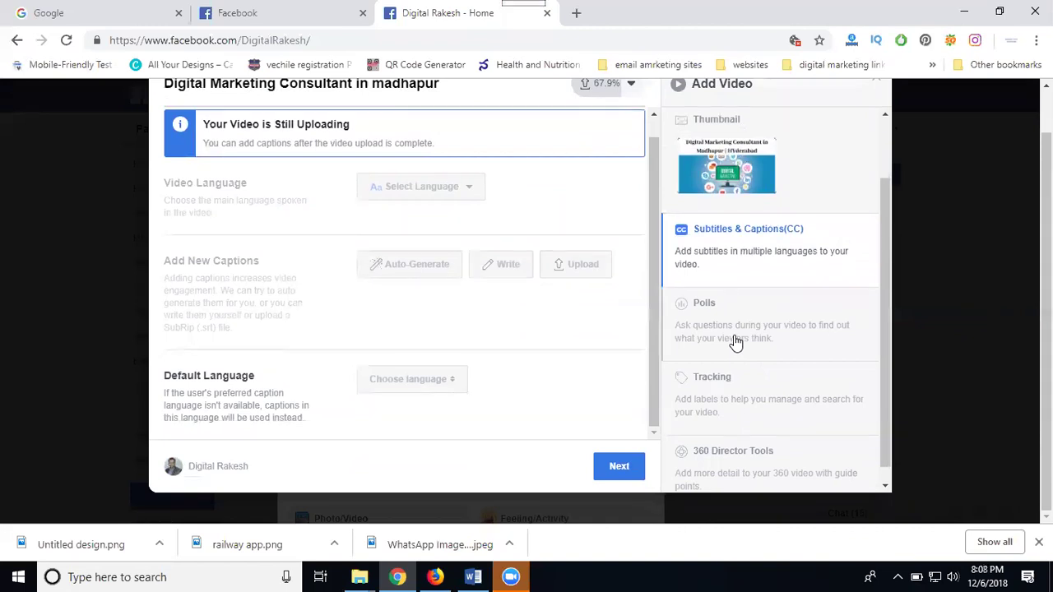
Add services, agency and companies as custom tracking labels
click(736, 399)
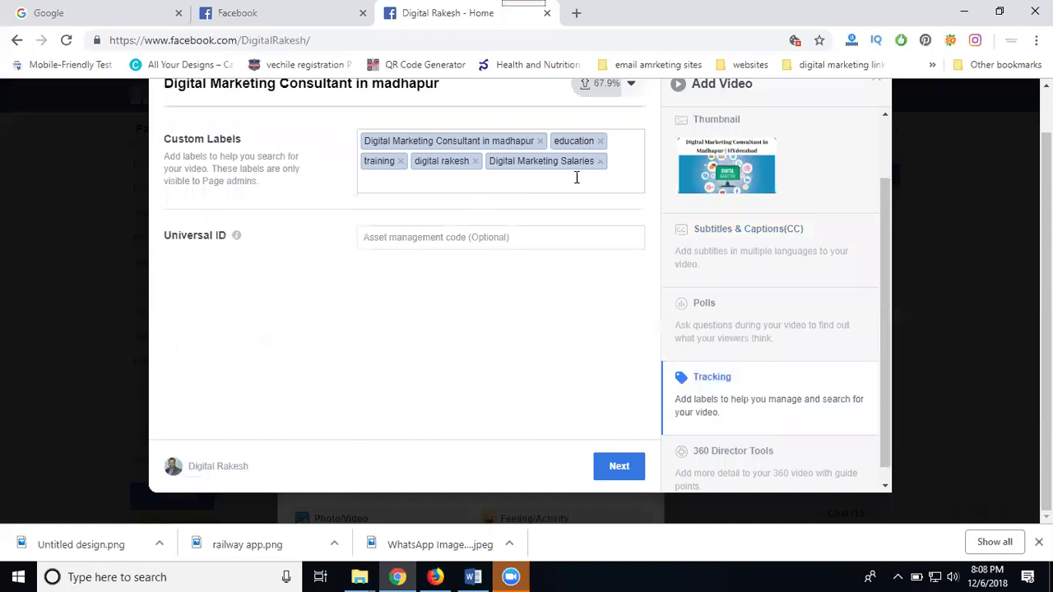
text(services)
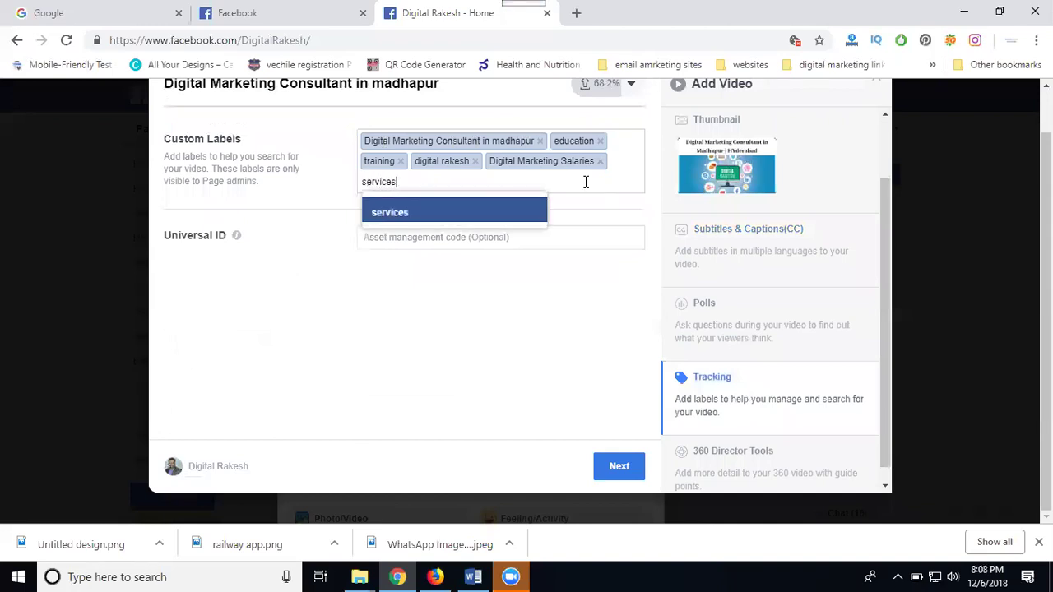
key(Return)
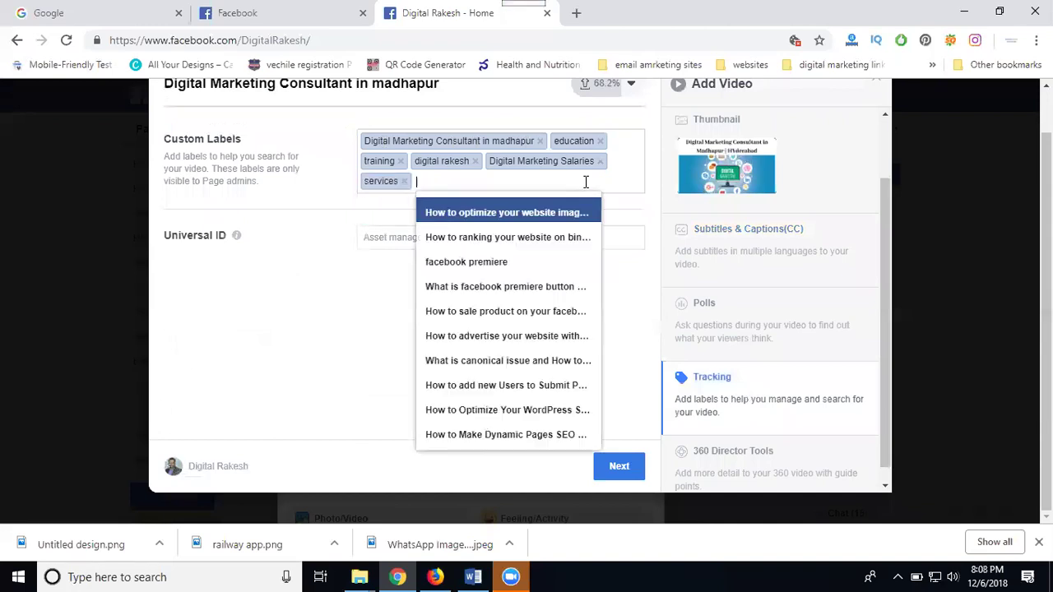
text(aga)
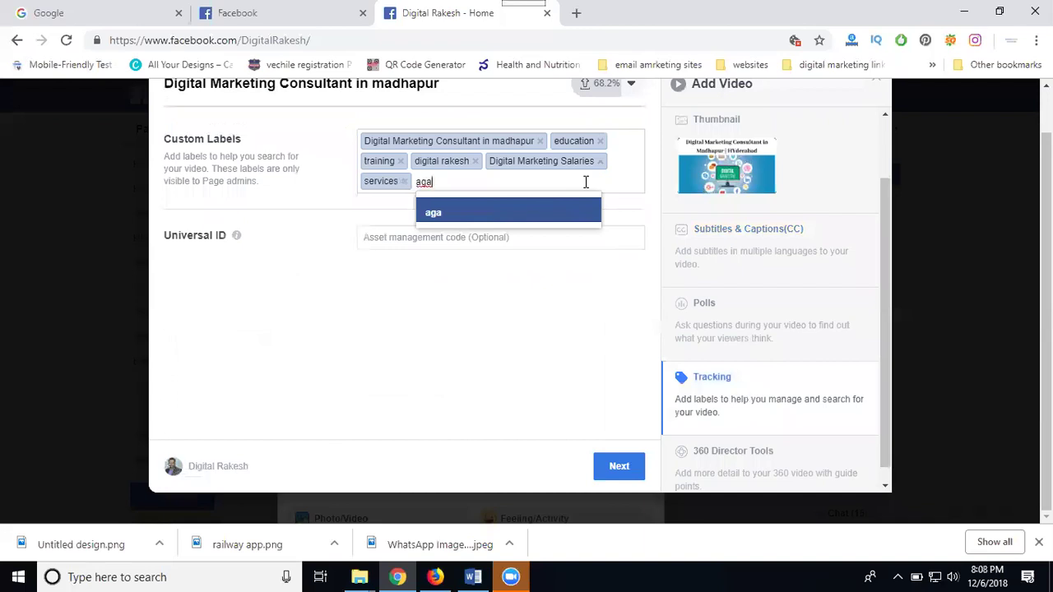
key(BackSpace)
text(ency)
key(Return)
text(companies)
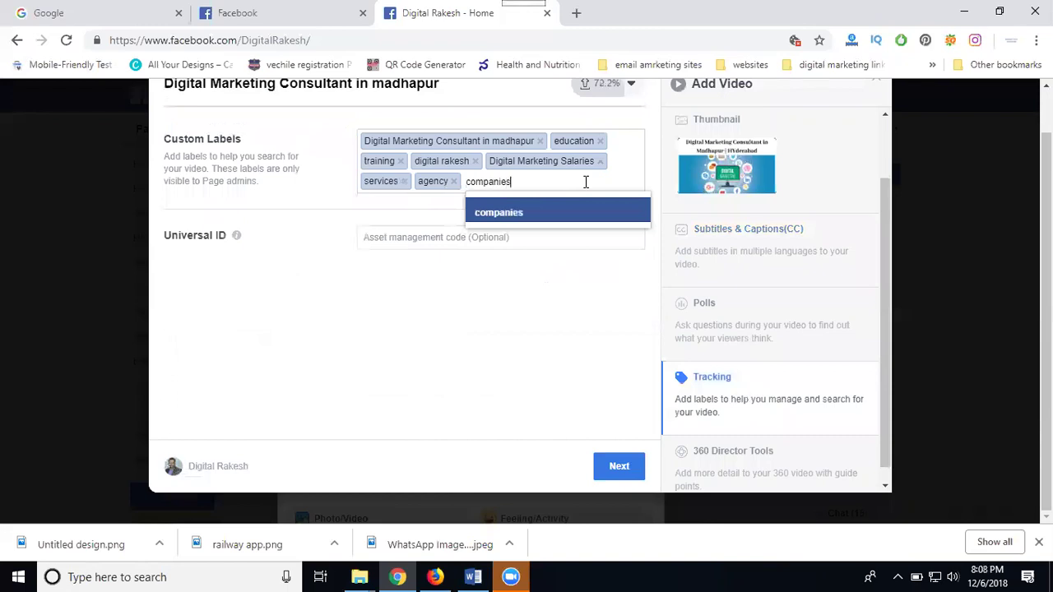
key(Return)
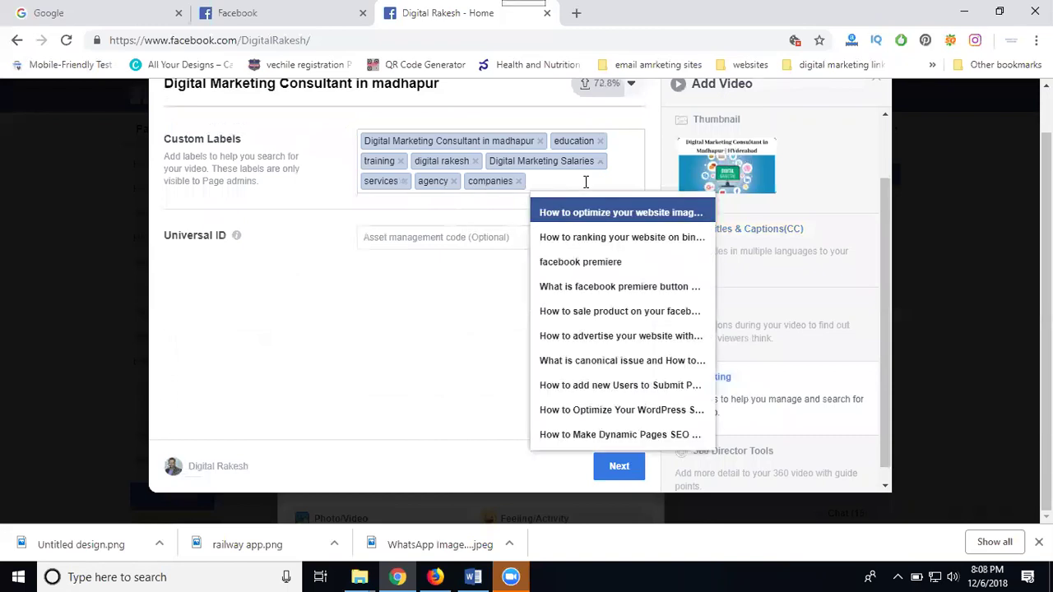
click(326, 341)
scroll(718, 345, down, 1)
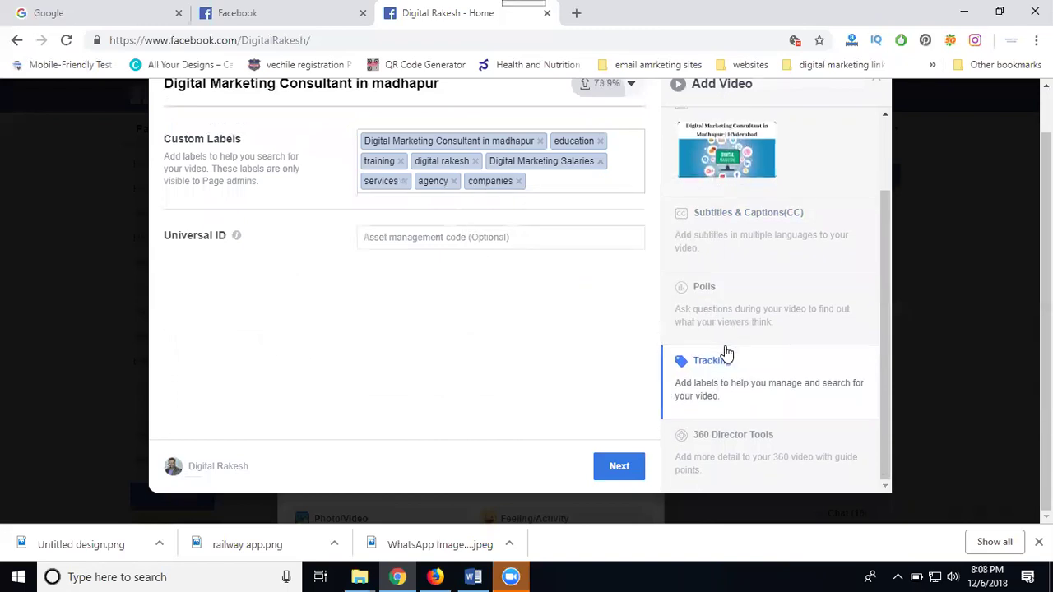
scroll(700, 338, up, 2)
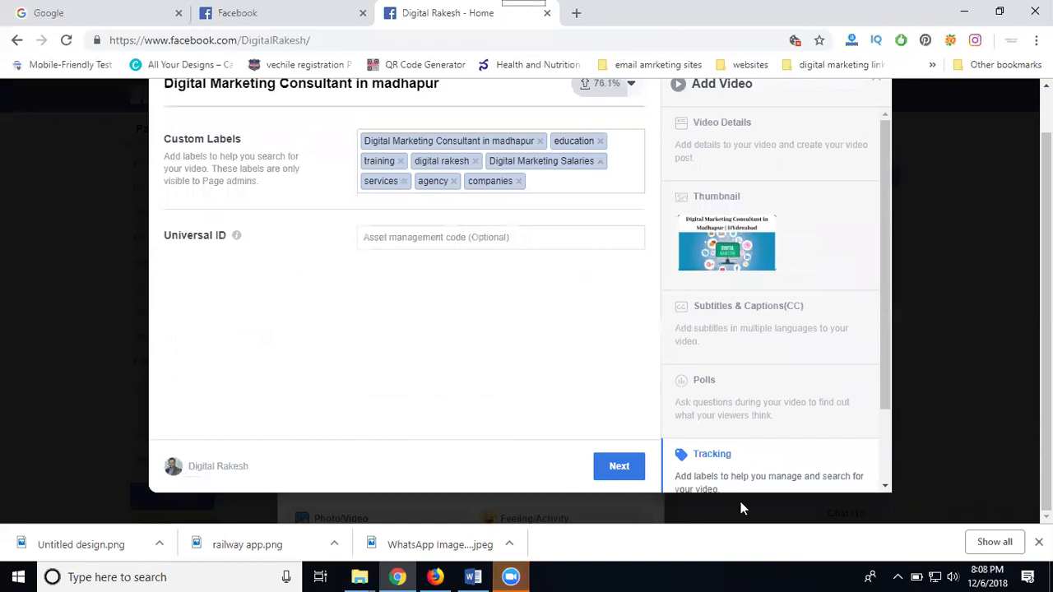
scroll(741, 508, up, 1)
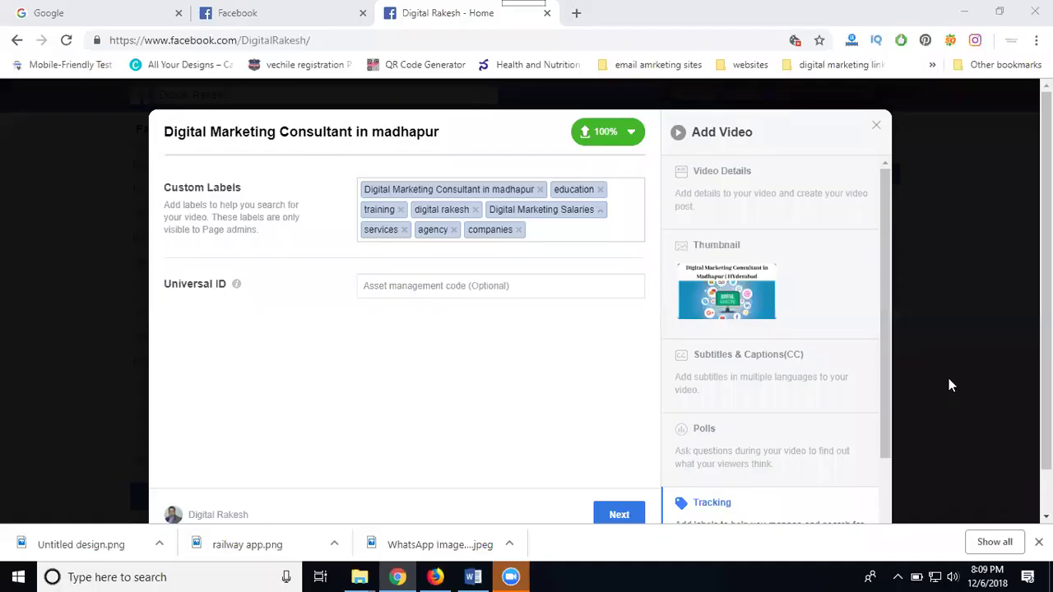
Set the video language to English and enable auto-generated English captions
click(724, 359)
click(420, 203)
text(eng)
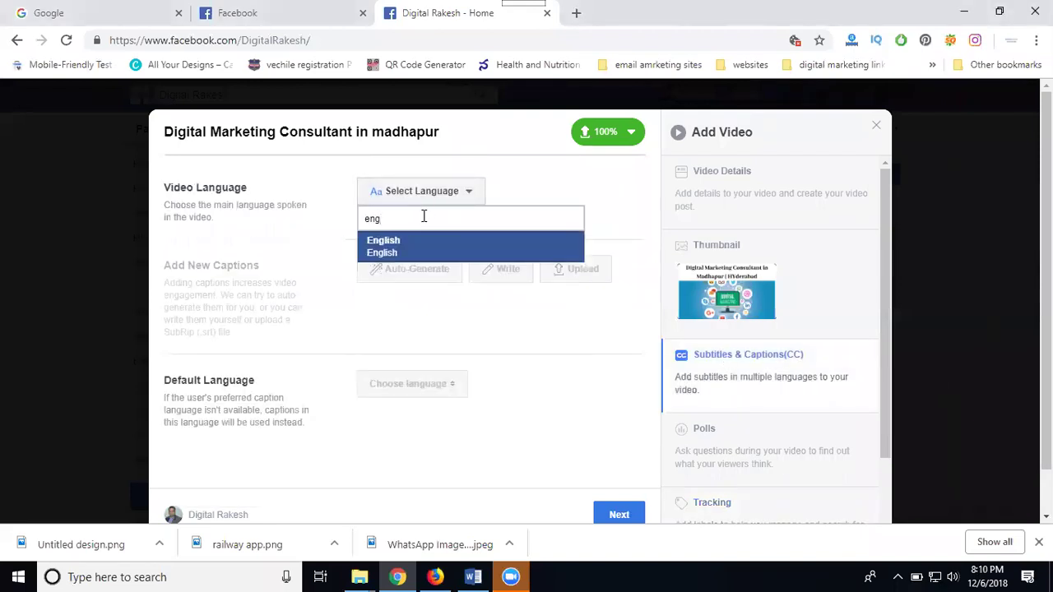
click(423, 247)
click(423, 271)
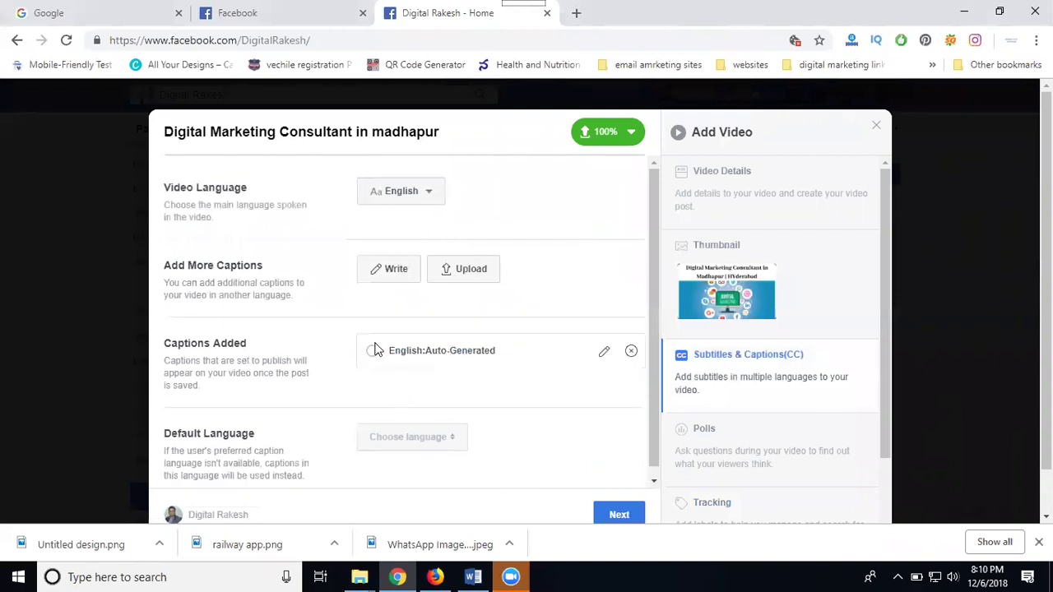
click(374, 352)
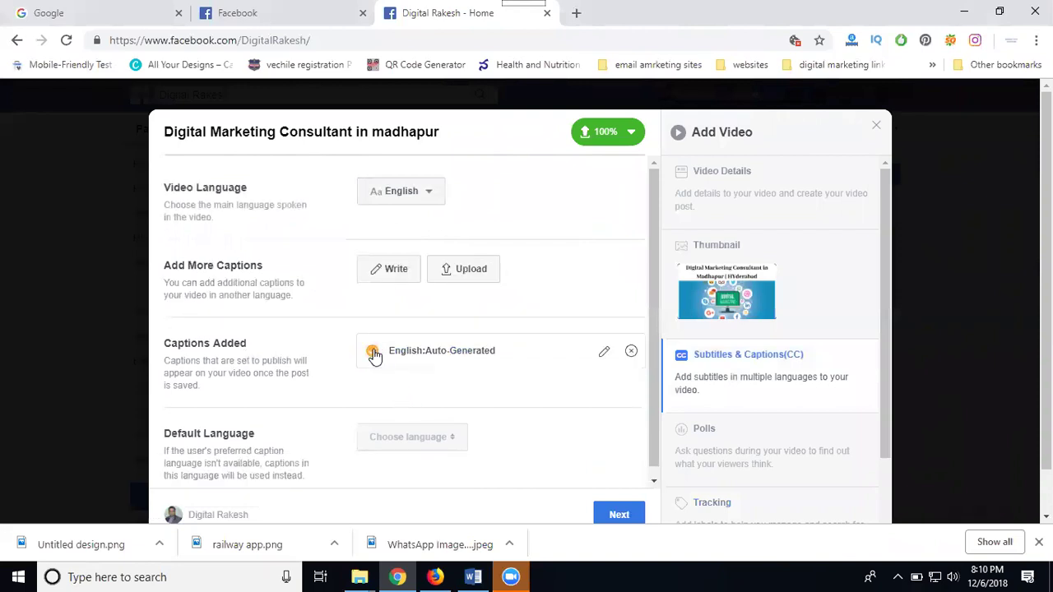
Choose Publish now rather than Backdate, with 'Post this video as a new release' ticked
click(621, 514)
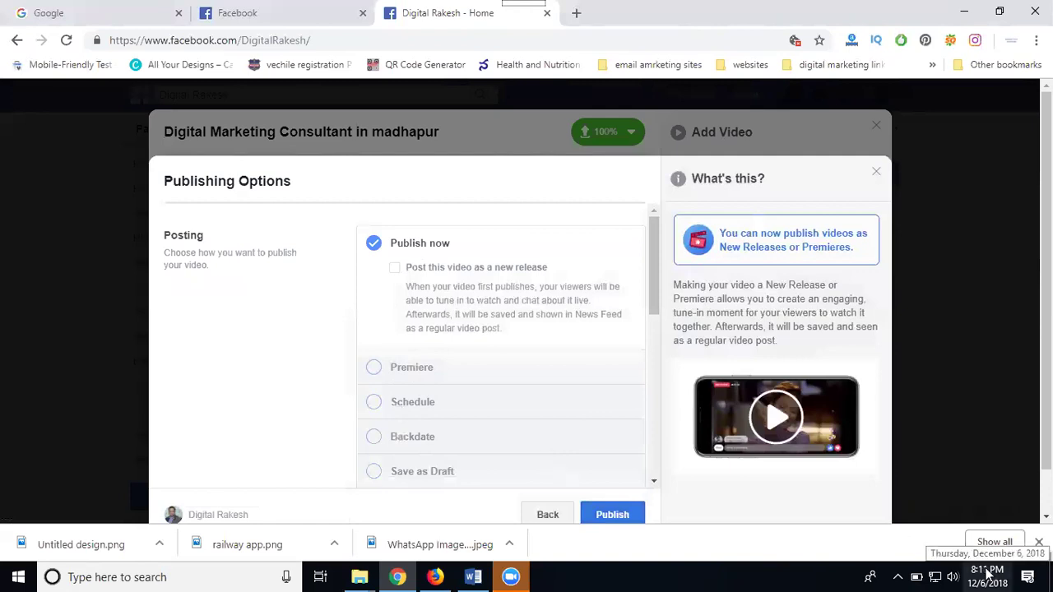
click(409, 442)
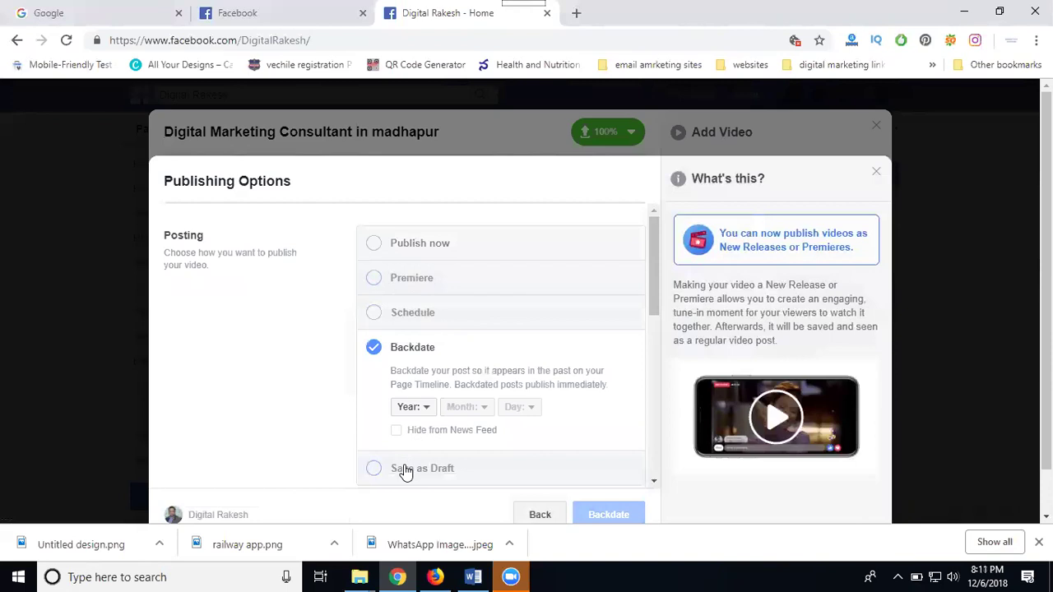
click(427, 254)
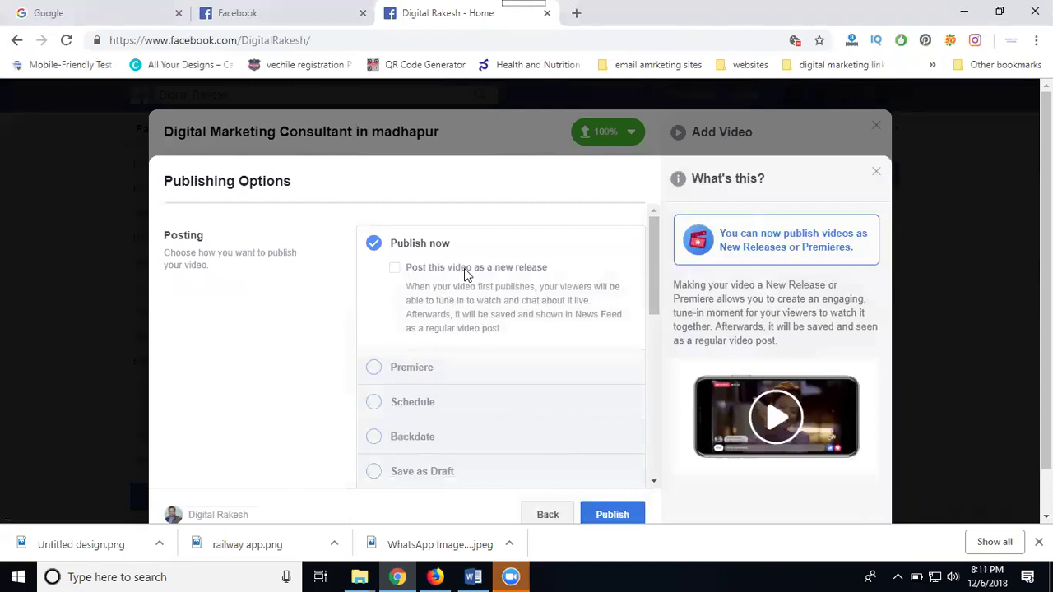
click(395, 268)
Publish the video post from the Publishing Options dialog
click(608, 516)
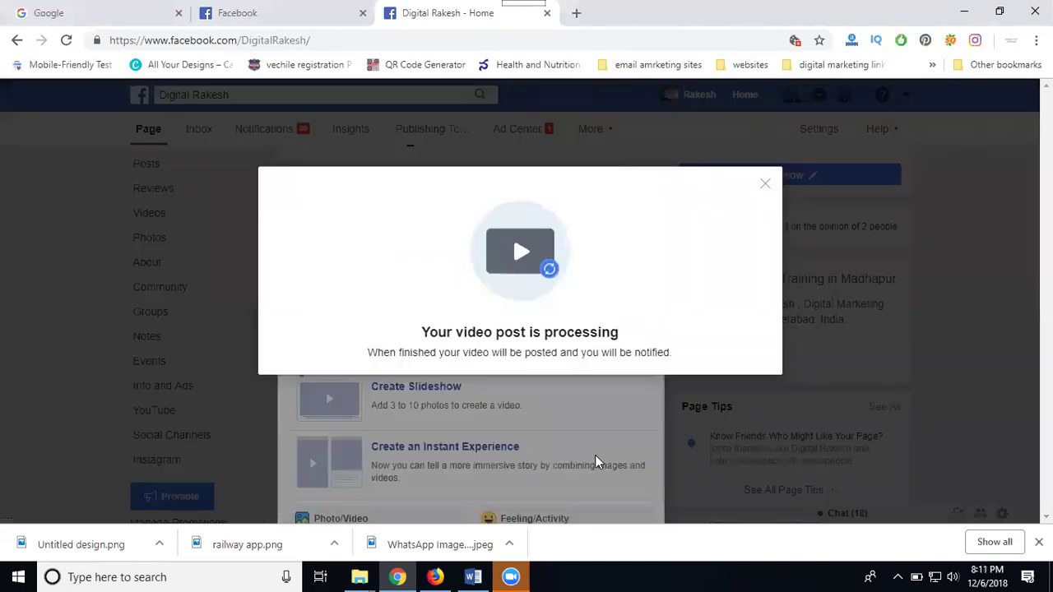
Dismiss the processing notice and scroll to the new video post on the Digital Rakesh timeline
click(582, 398)
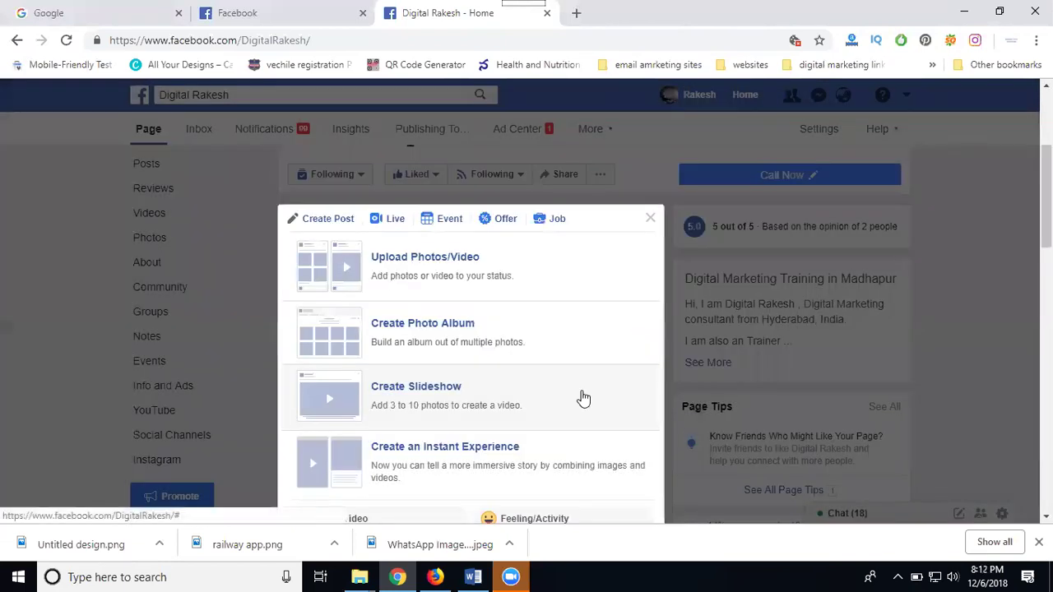
scroll(632, 381, down, 5)
scroll(632, 373, down, 3)
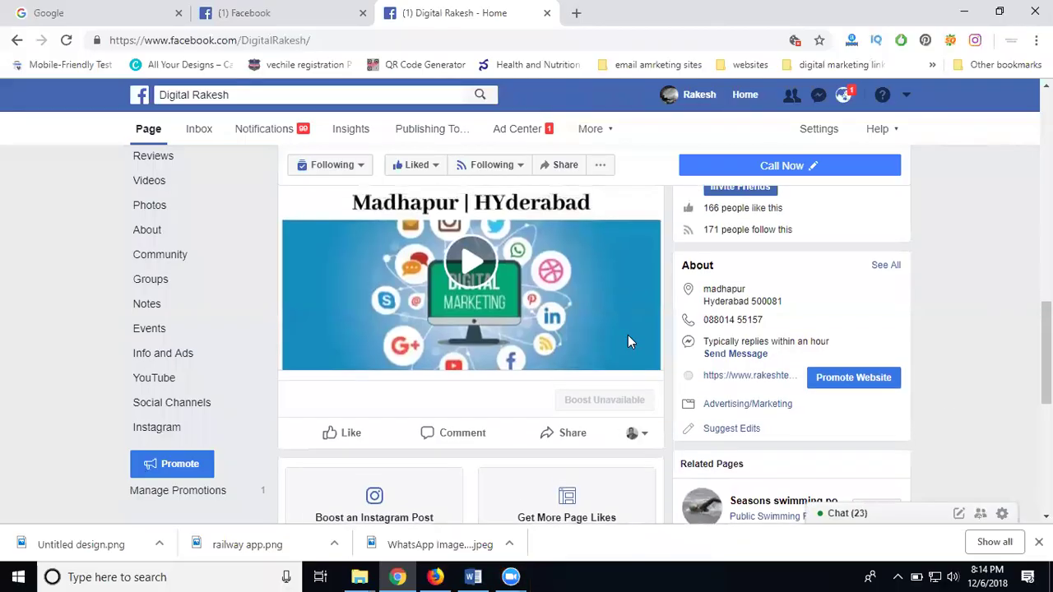
scroll(466, 407, up, 1)
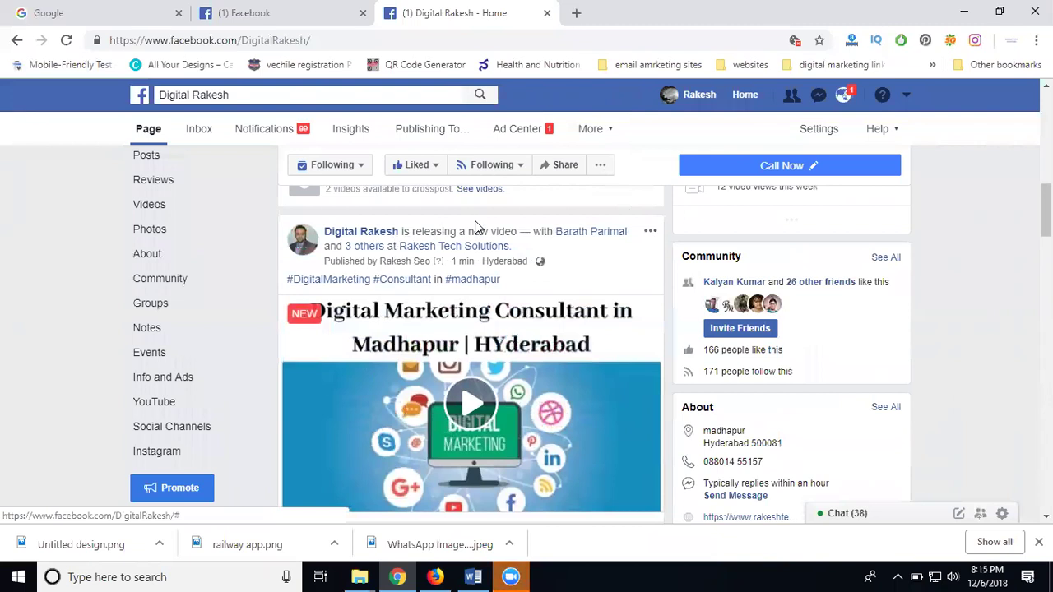
Edit the video post and add a 'More details -' line below the hashtags
click(650, 233)
click(543, 300)
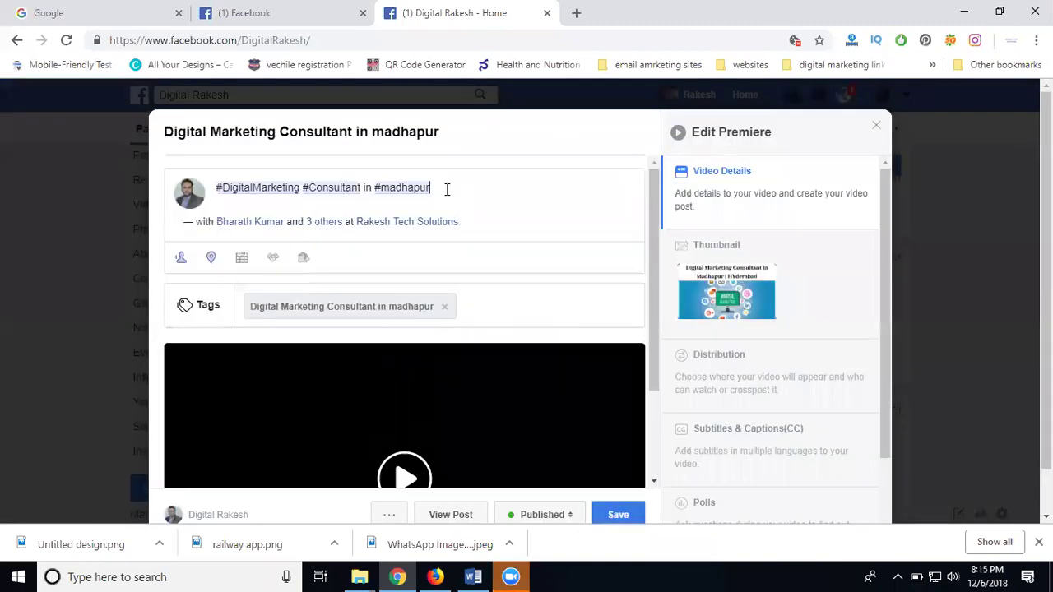
key(Return)
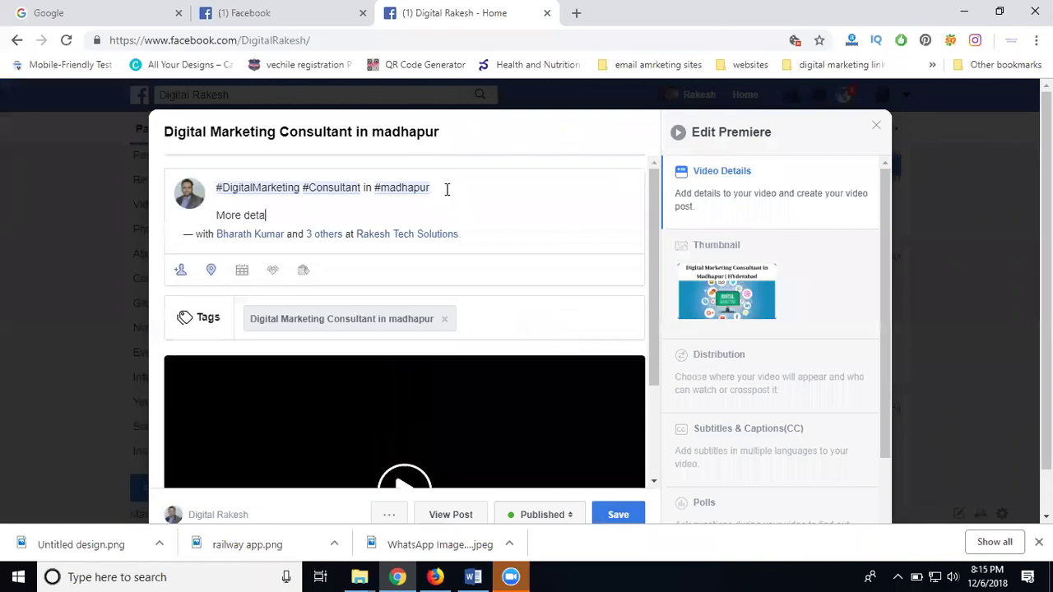
key(Return)
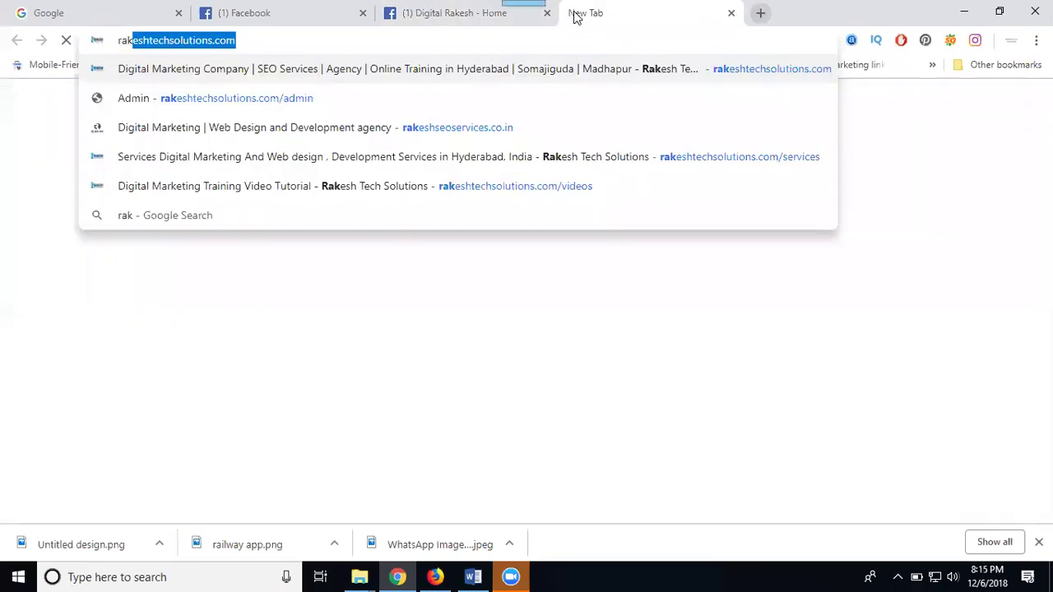
Paste the rakeshtechsolutions.com link into the post and add a call/WhatsApp number line
key(Return)
click(482, 43)
key(ctrl+c)
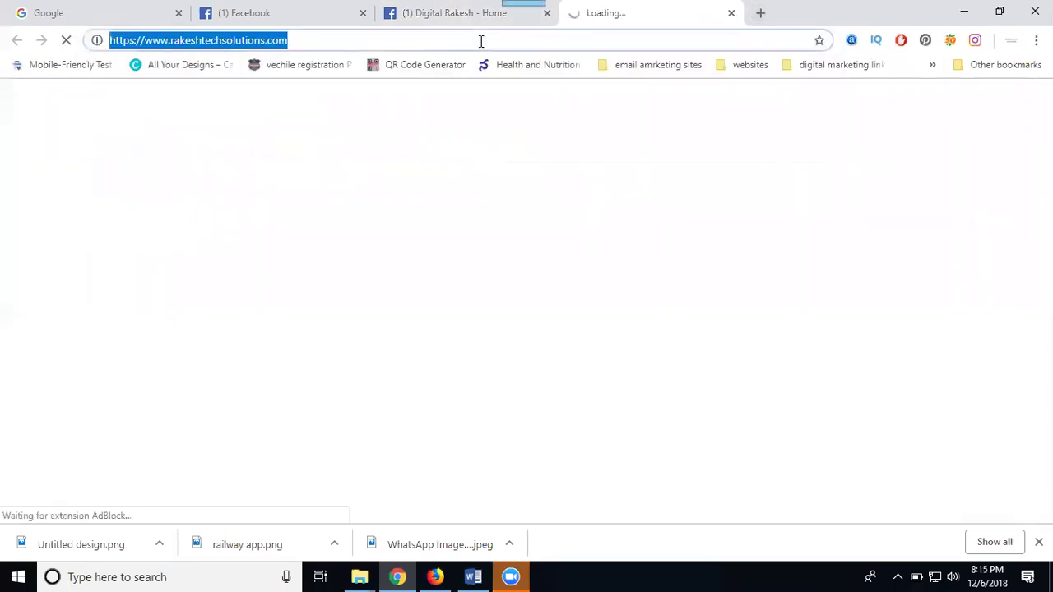
key(ctrl+shift+Tab)
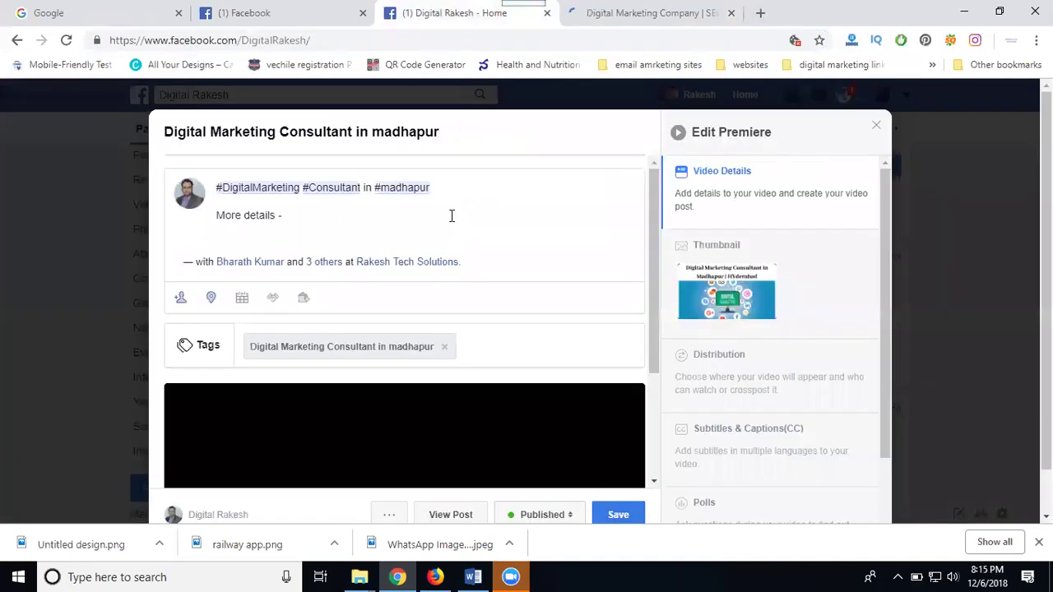
key(ctrl+v)
key(Return)
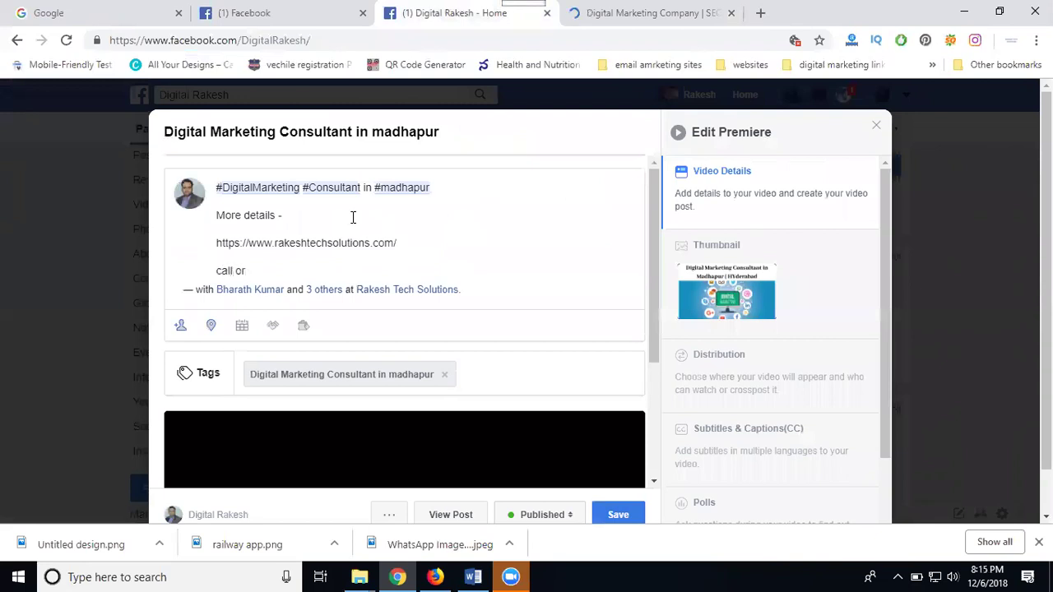
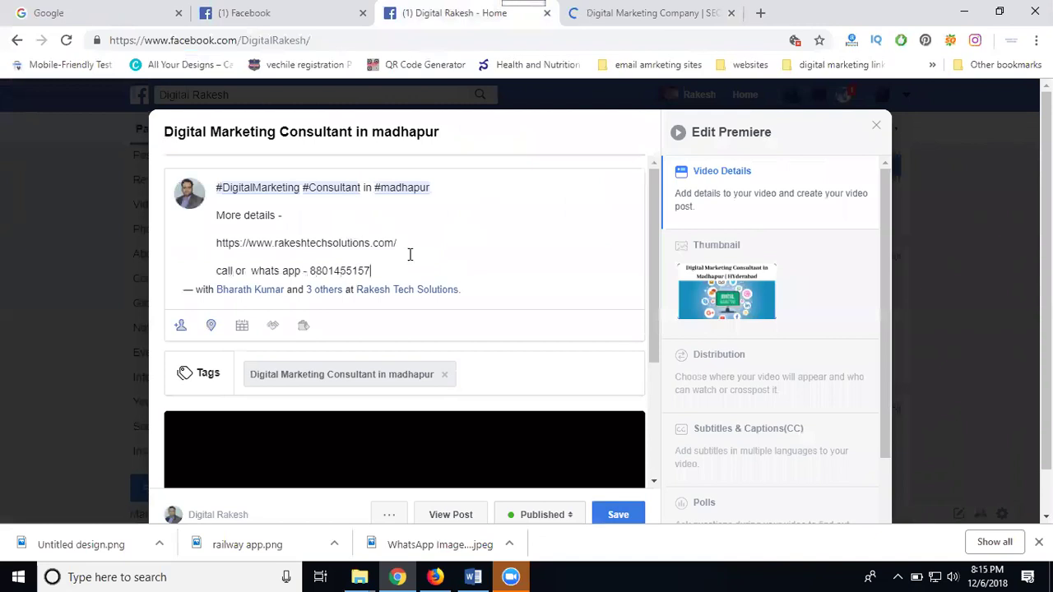
Tag the video with 'digital marketing' and 'rakesh tech solutions' and save the details
scroll(481, 350, down, 3)
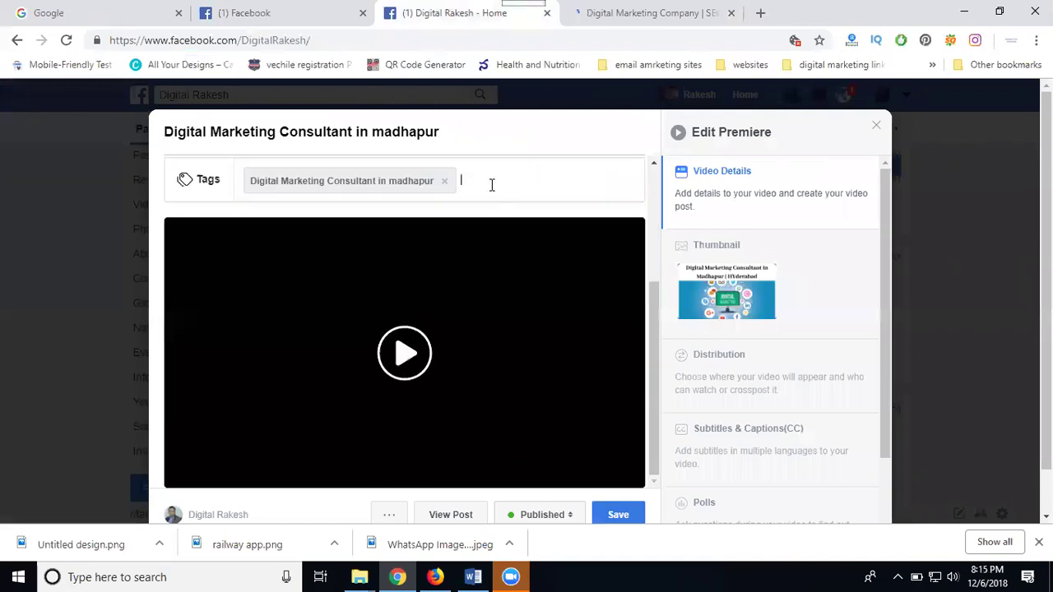
click(492, 185)
text(dig)
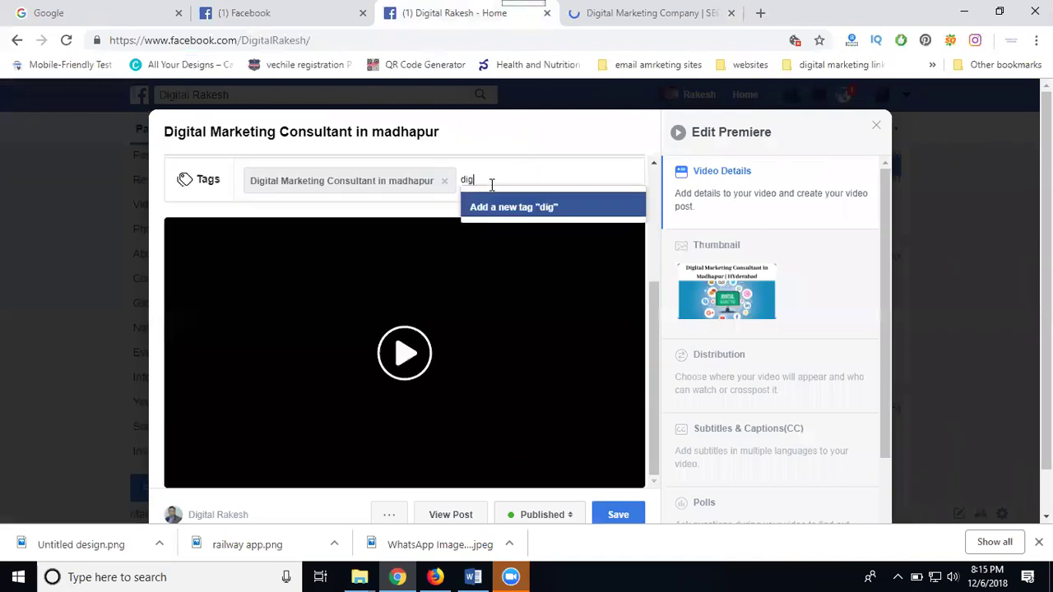
text(ital marketing)
key(Return)
text(r)
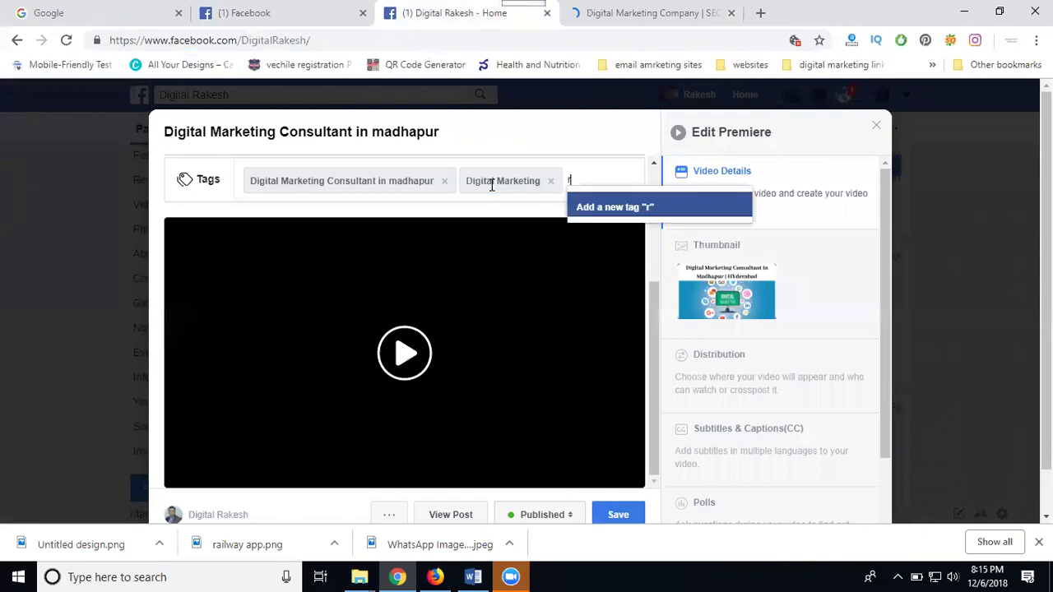
text(a)
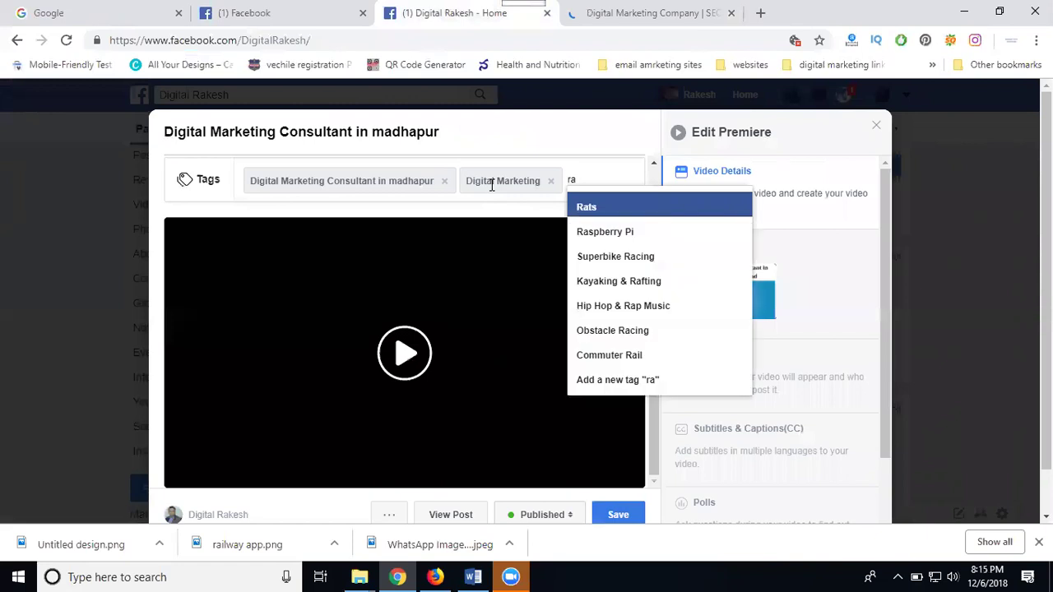
text(kesh tec)
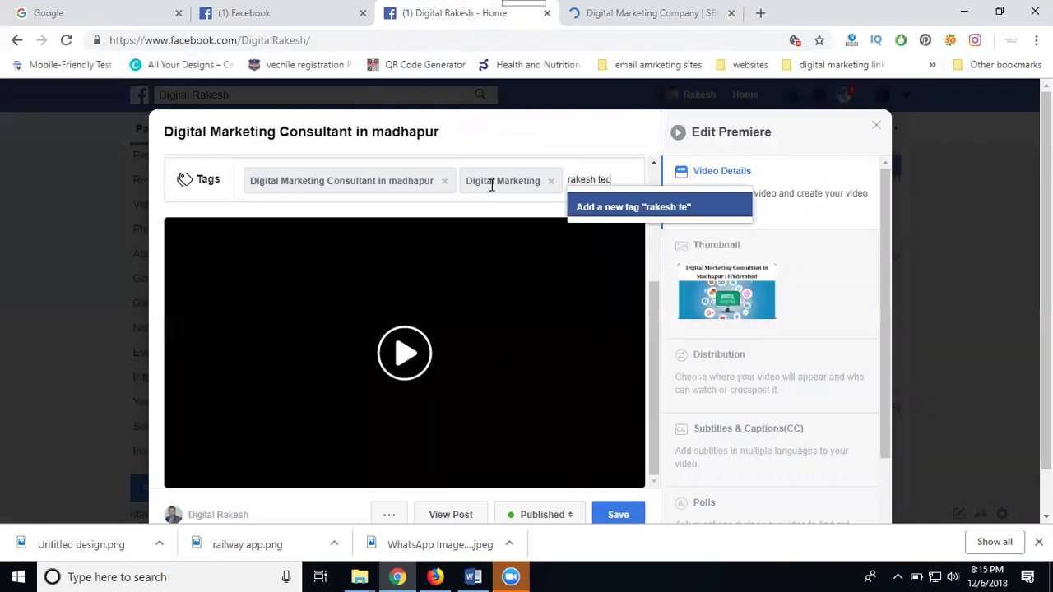
text(h solutions)
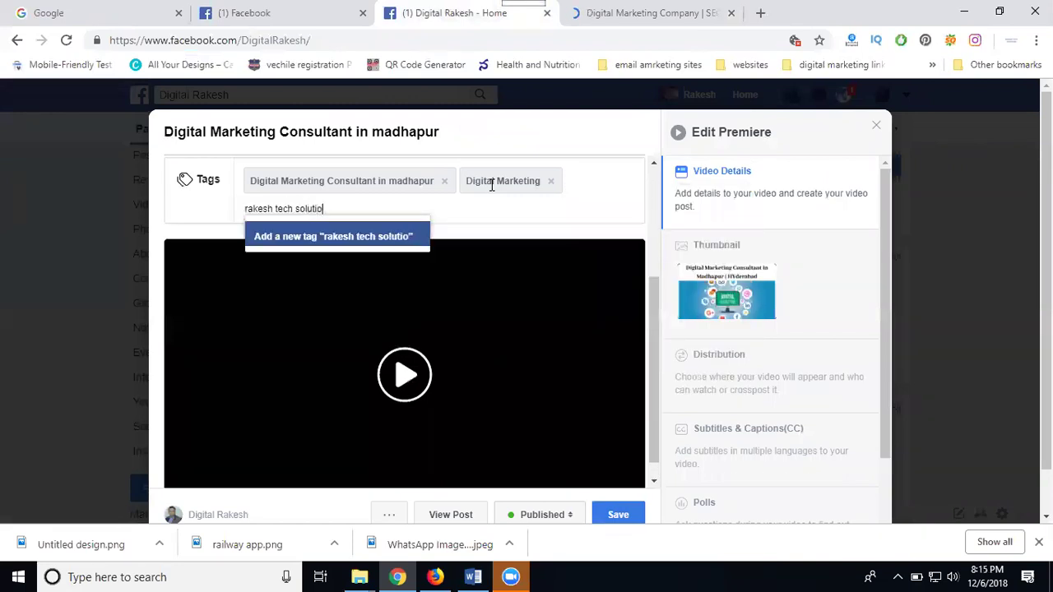
key(Return)
scroll(624, 423, down, 1)
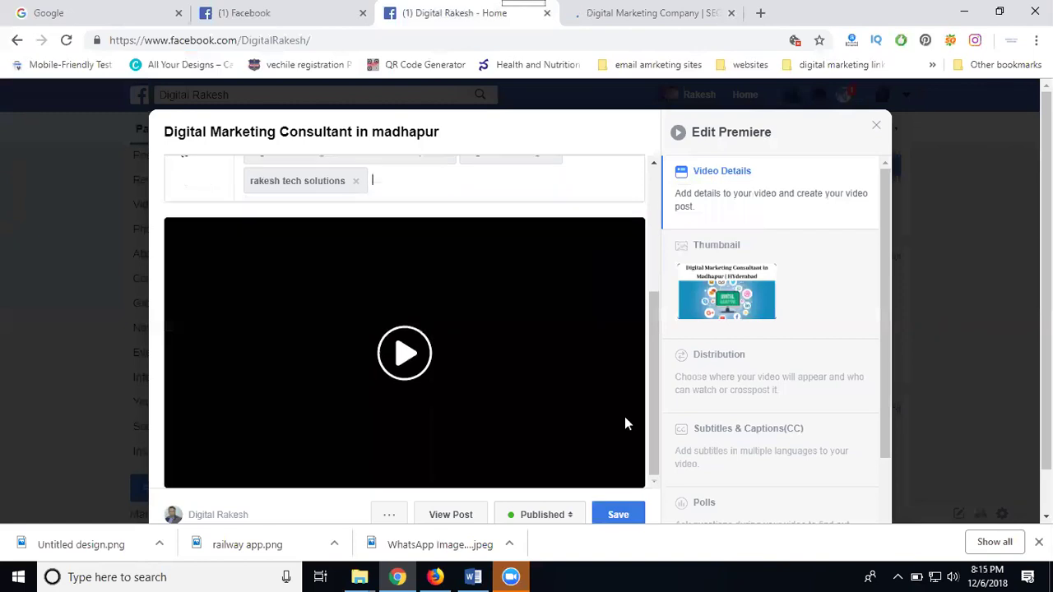
click(615, 511)
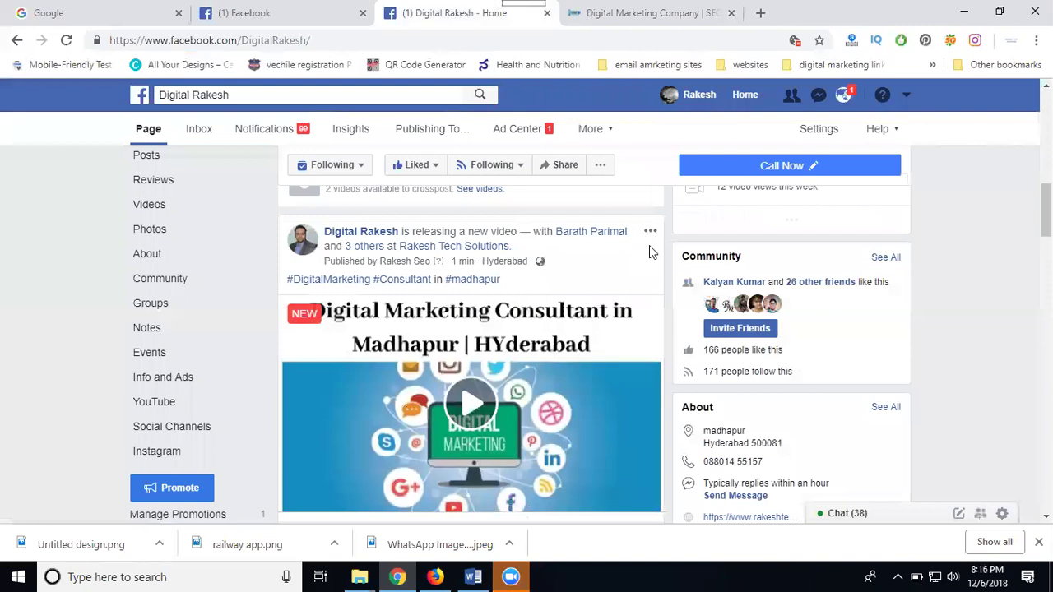
Expand the post with See More and select its full caption to copy
scroll(649, 251, down, 3)
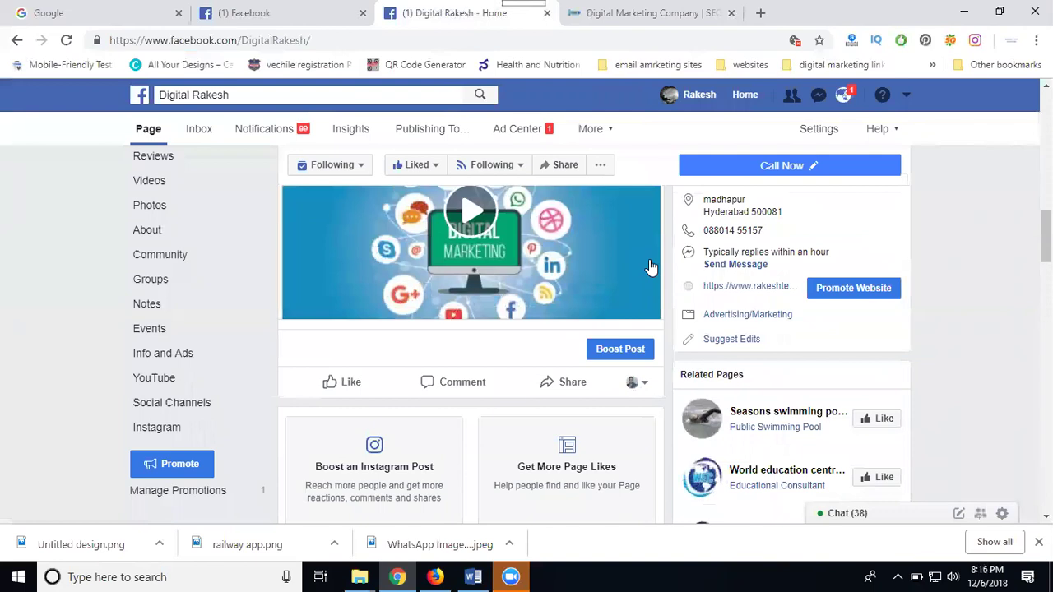
scroll(649, 264, up, 3)
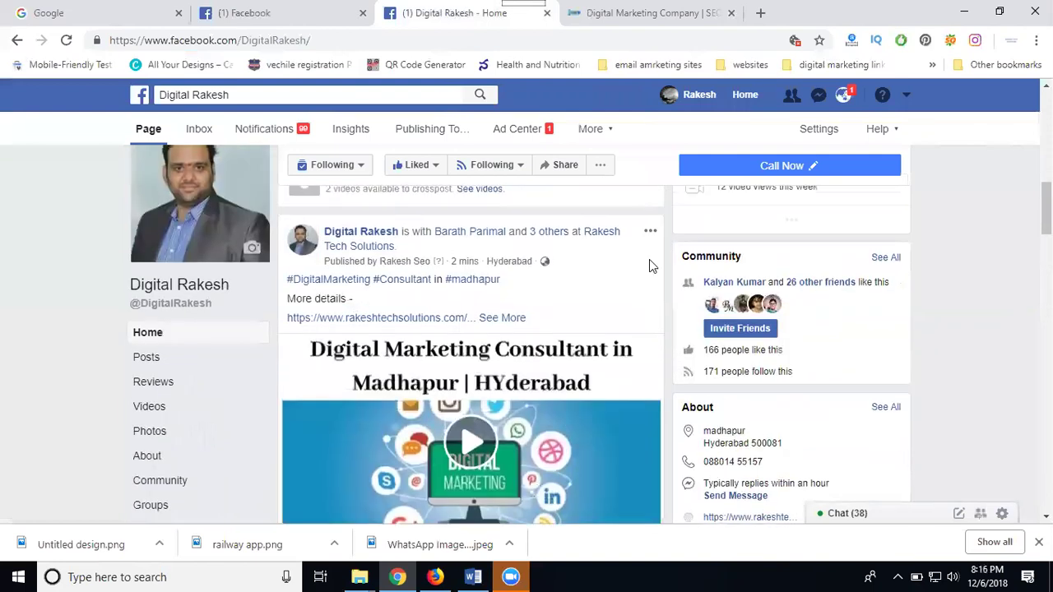
click(502, 318)
drag(440, 338, 294, 283)
key(ctrl+c)
Bring up the post's Share options and choose Digital Rakesh as the interacting page
scroll(404, 296, down, 5)
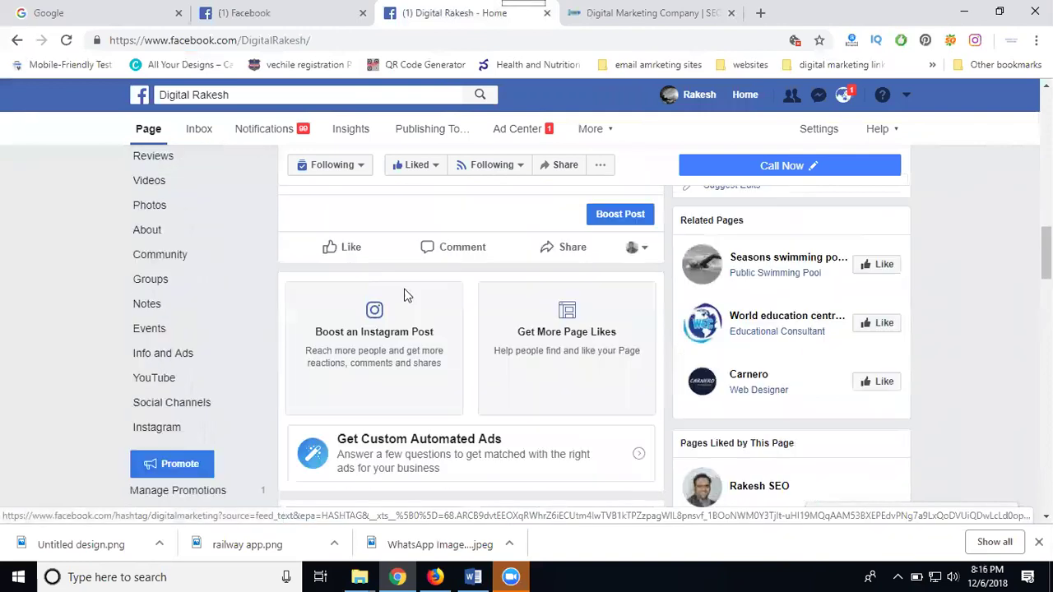
click(563, 256)
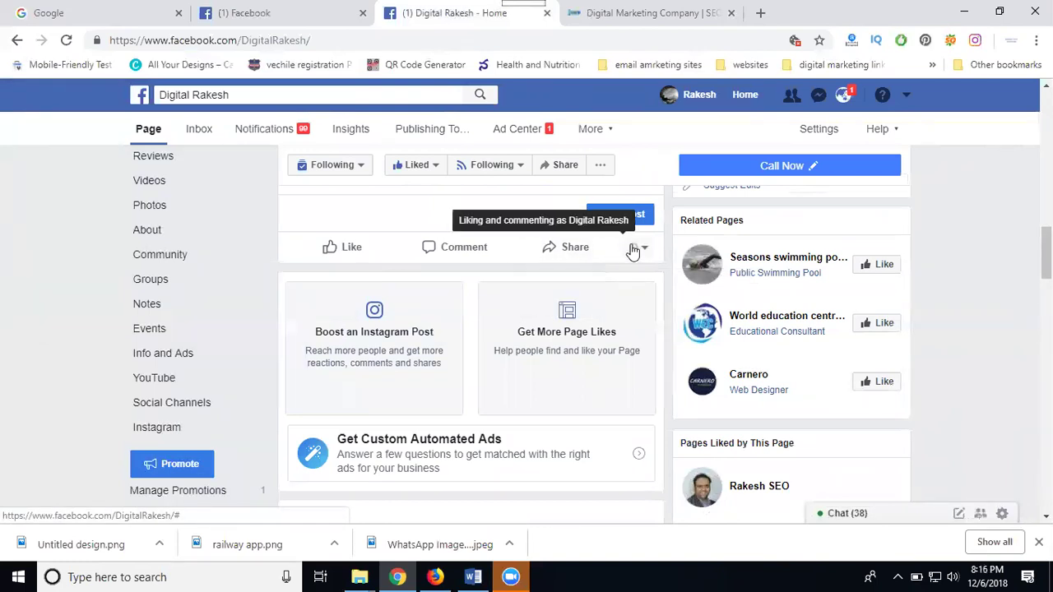
click(633, 251)
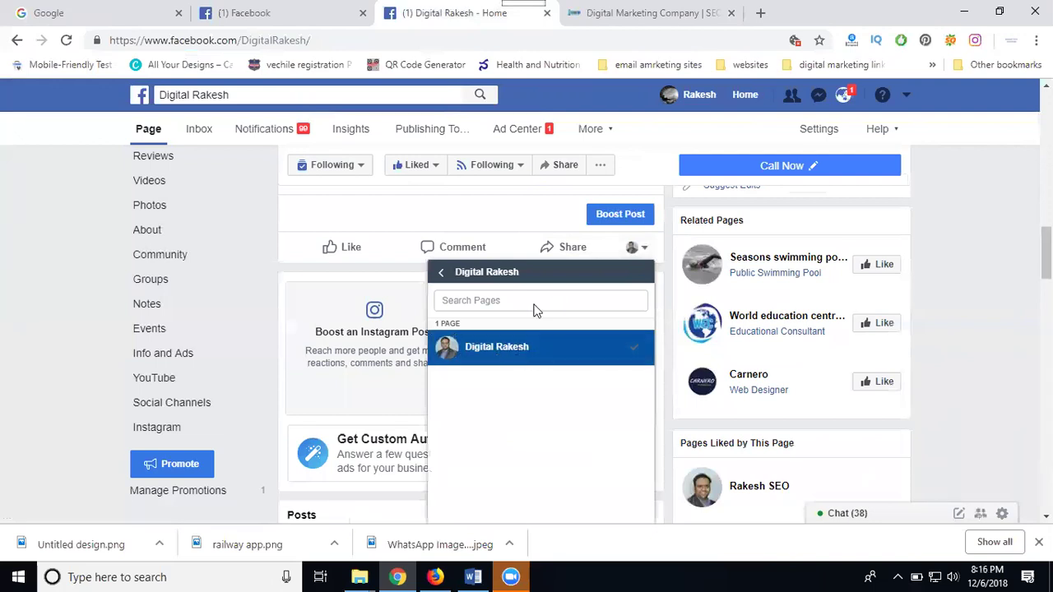
Share the post to the Rakesh SEO Services page with the pasted caption
click(562, 254)
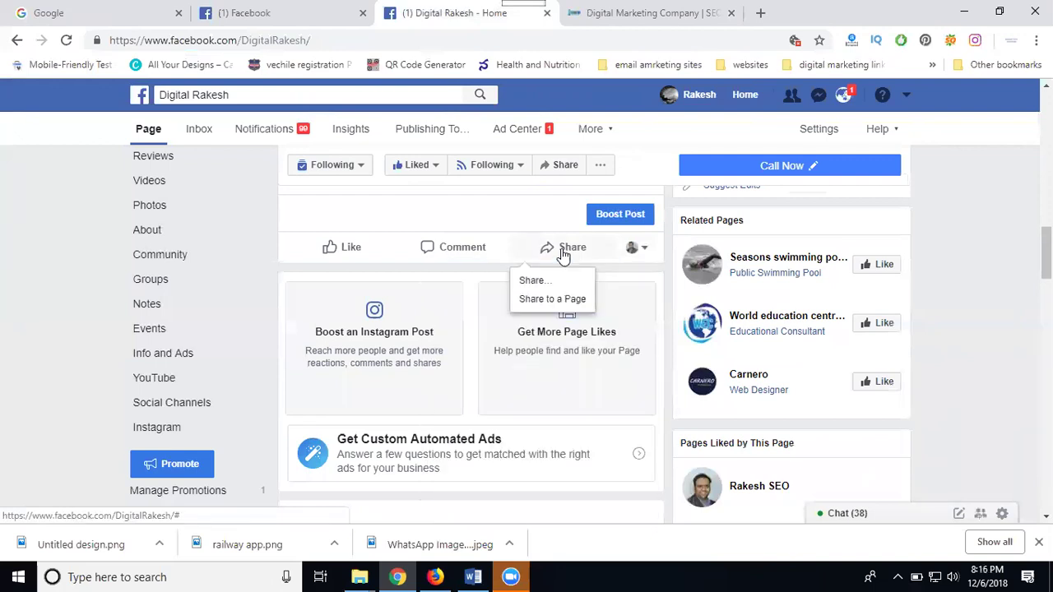
click(547, 300)
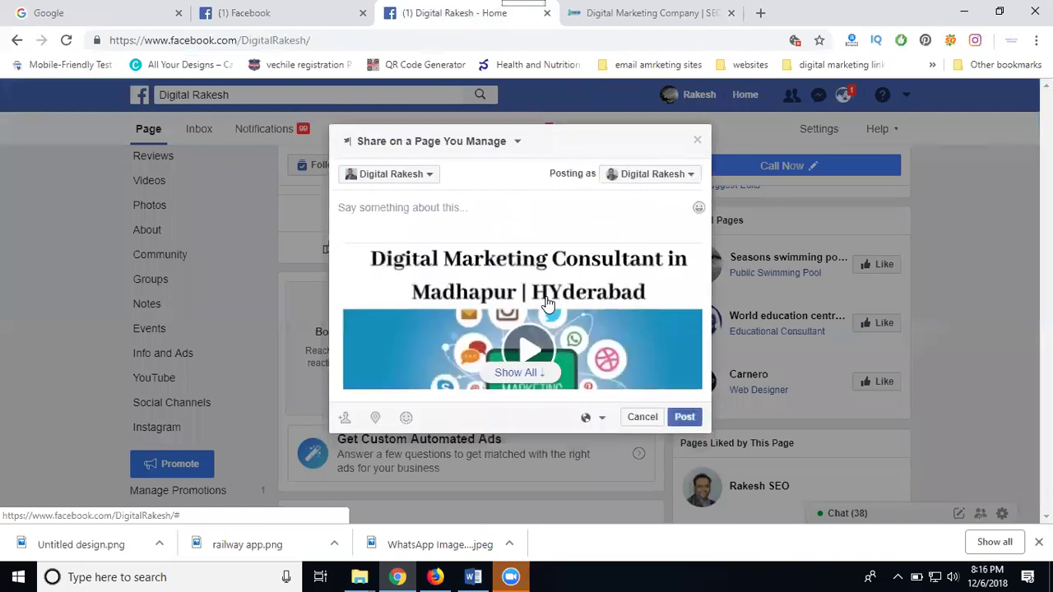
click(417, 185)
scroll(417, 191, down, 4)
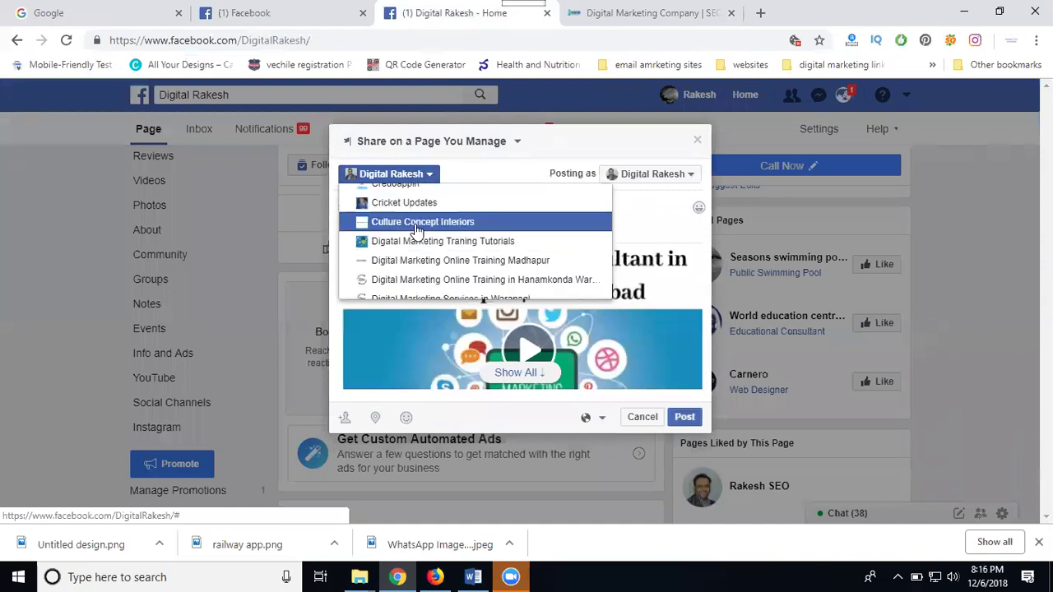
scroll(417, 231, down, 5)
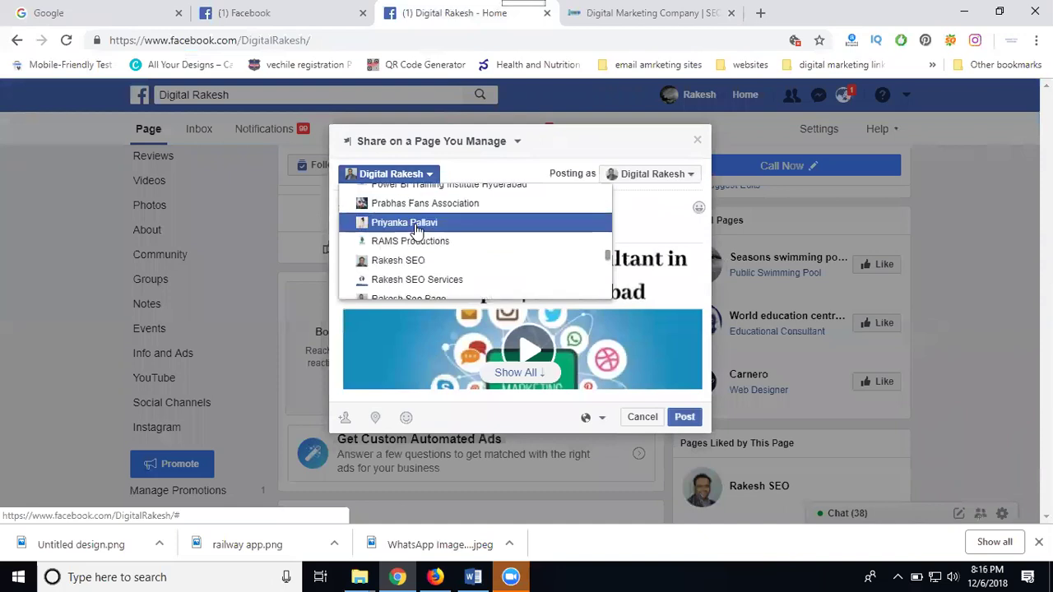
click(417, 280)
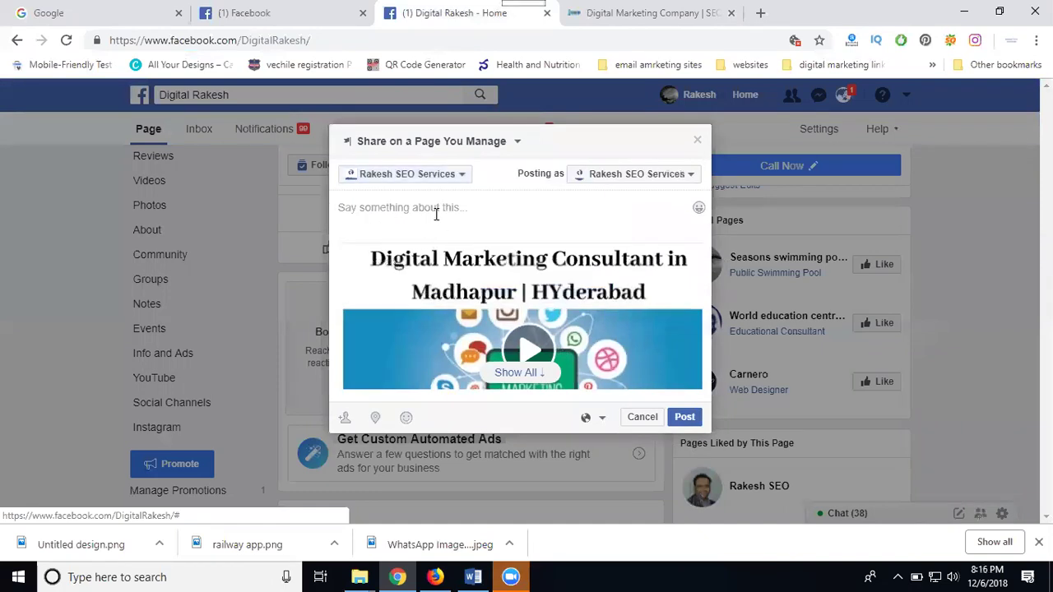
click(501, 211)
key(ctrl+v)
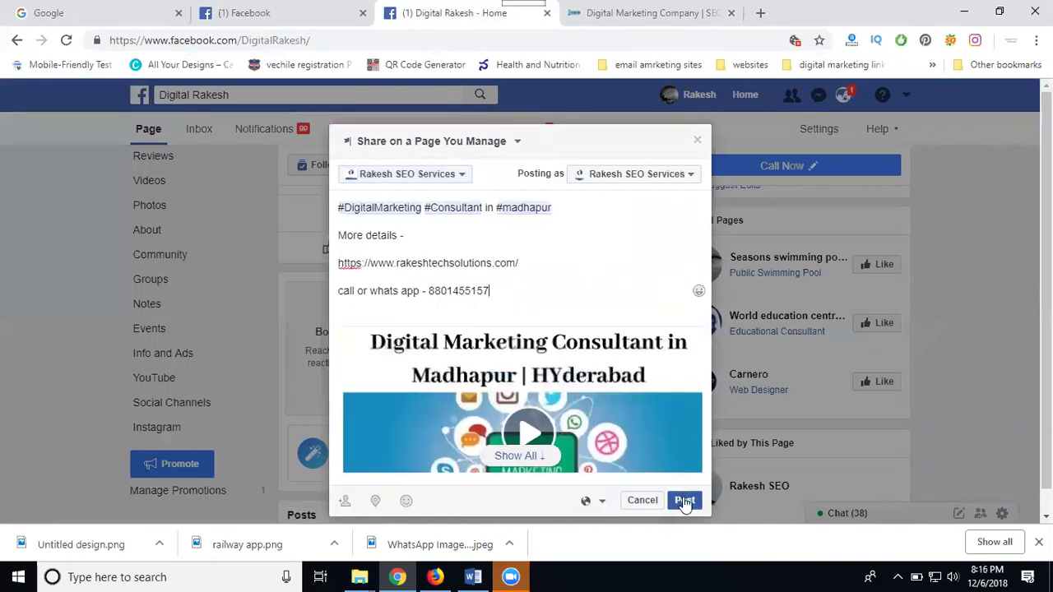
click(682, 500)
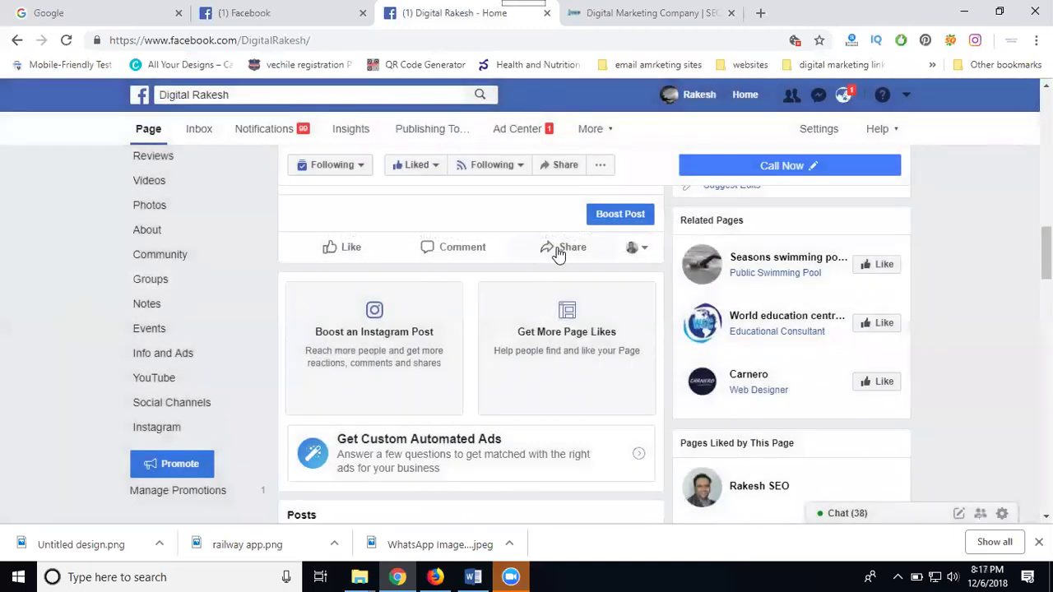
Share the post on your own timeline with the pasted caption and a Rakesh Tech Solutions check-in
click(558, 250)
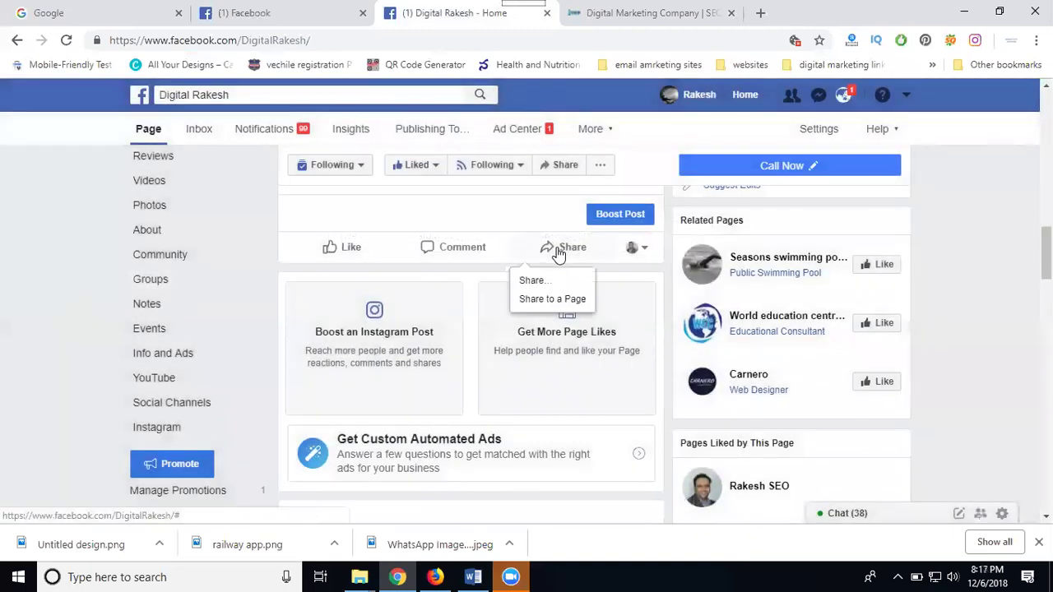
click(535, 281)
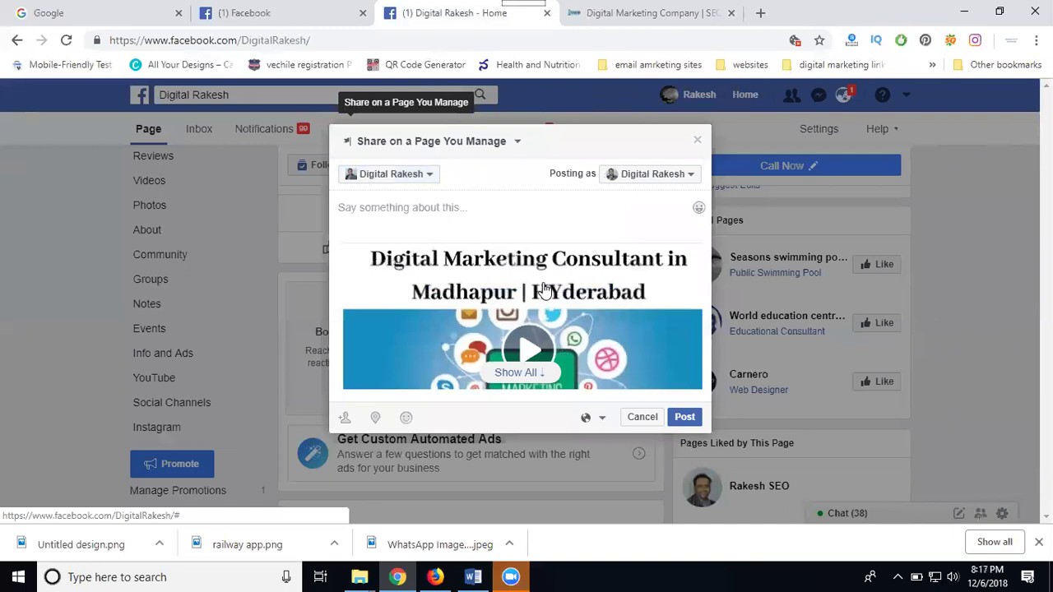
click(417, 177)
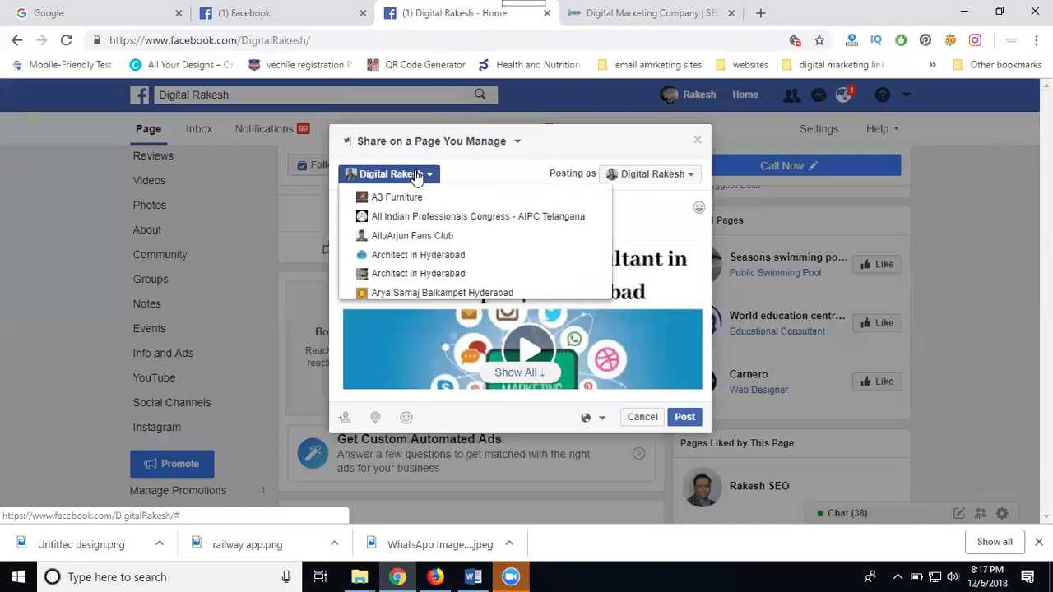
click(415, 142)
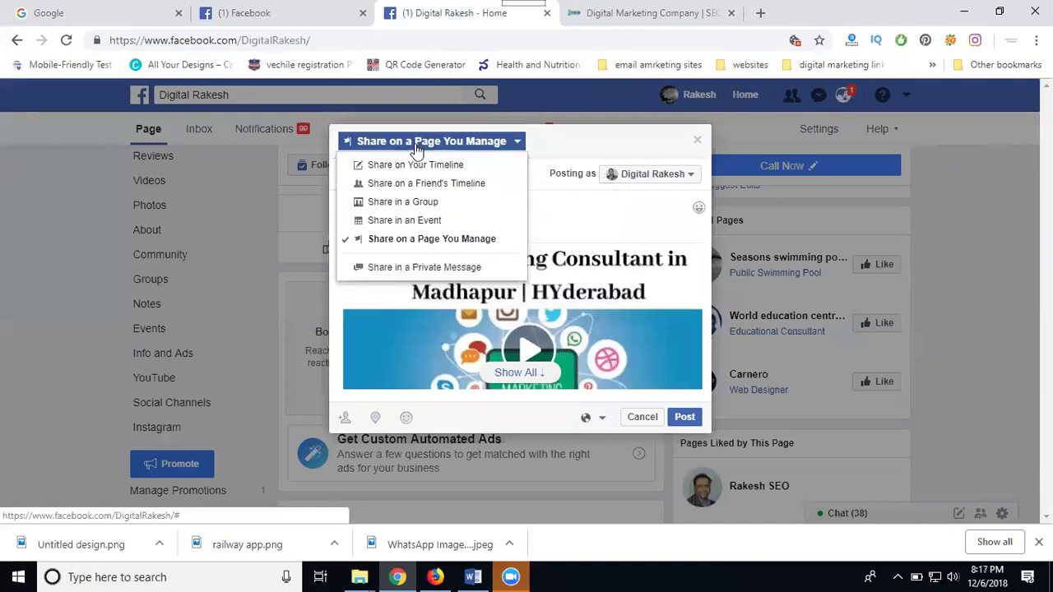
click(419, 165)
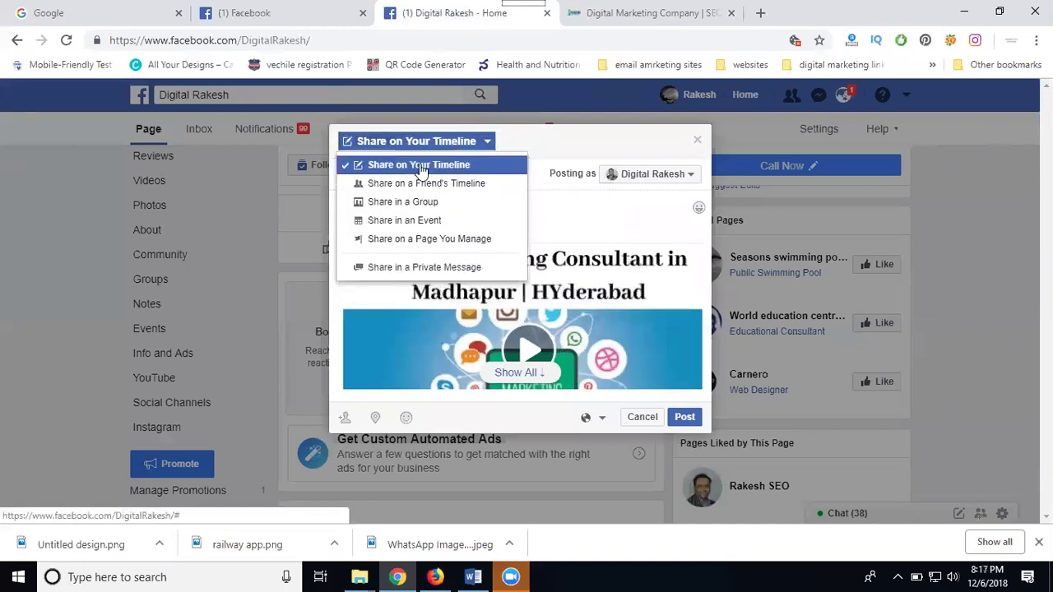
key(ctrl+v)
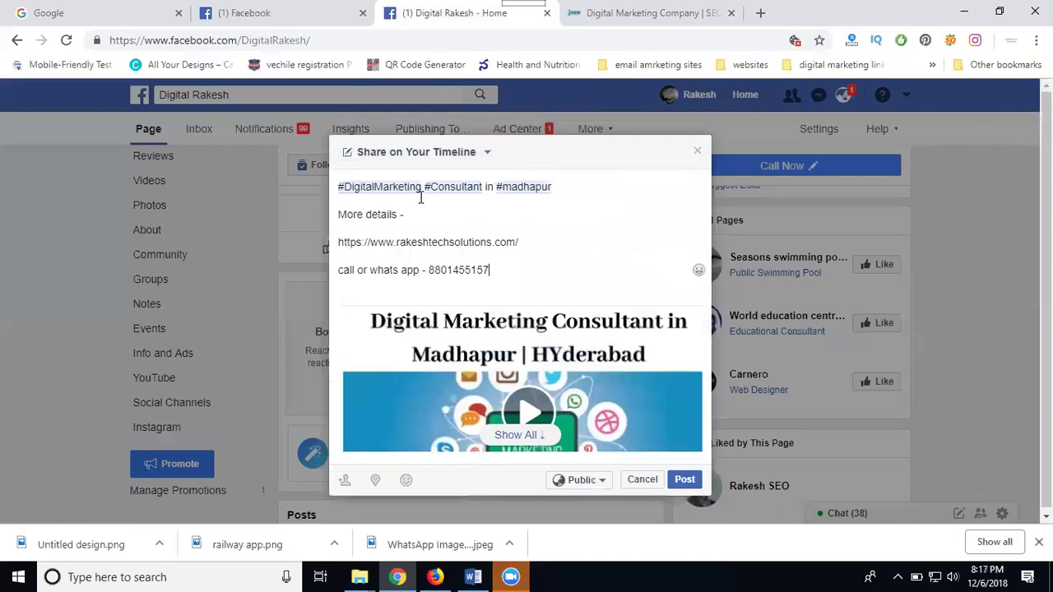
click(375, 480)
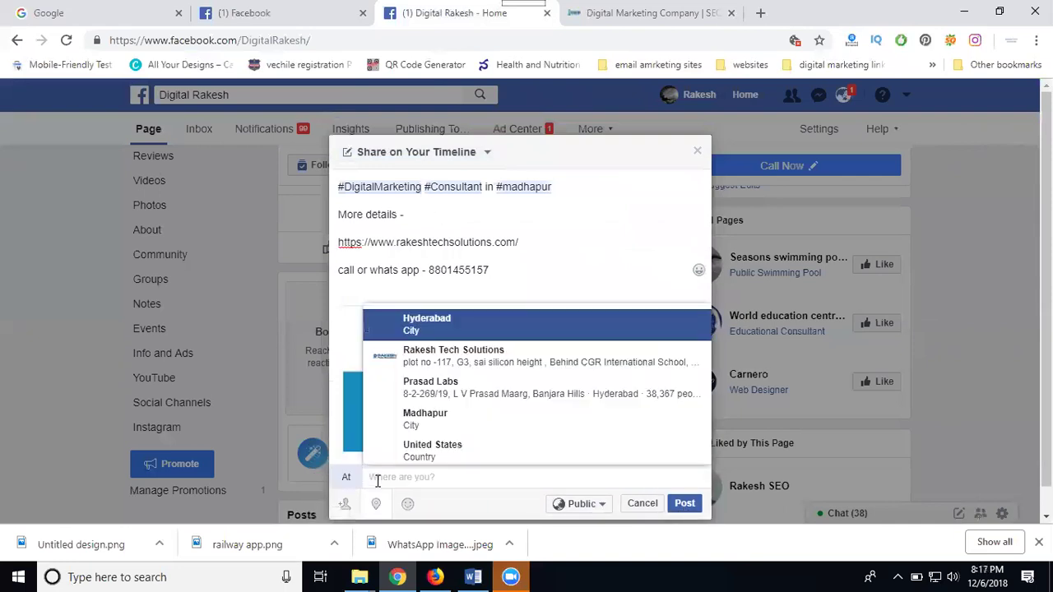
text(r)
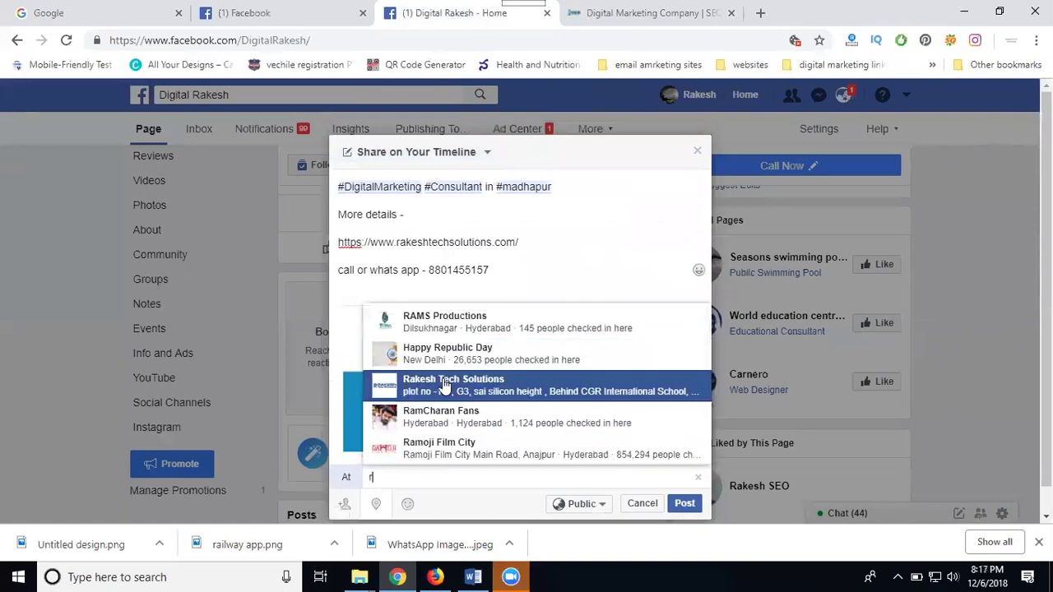
click(444, 386)
click(683, 499)
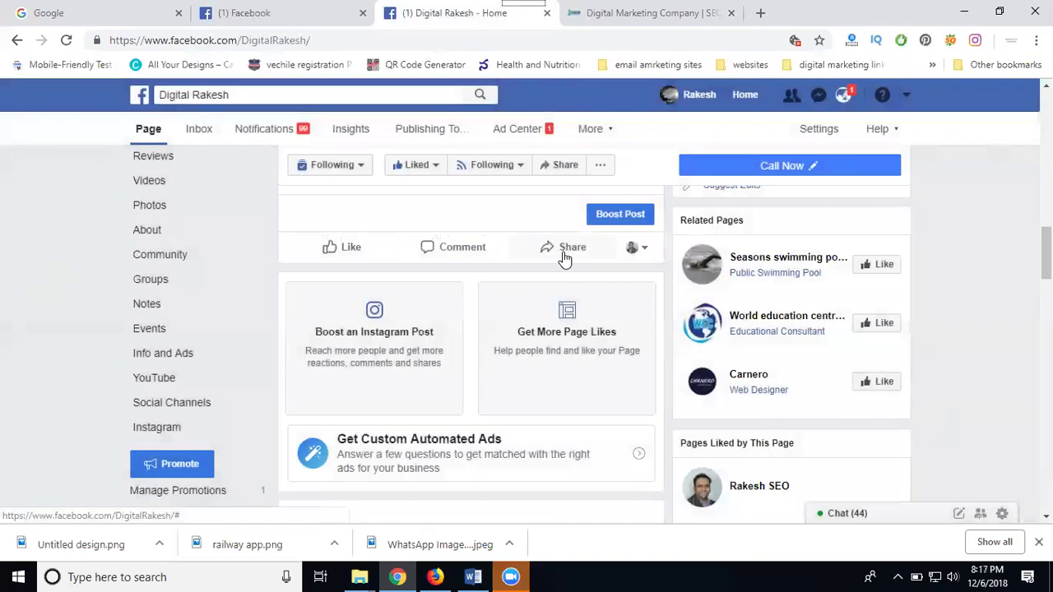
Share the post on a friend's timeline with the pasted caption and a Rakesh Tech Solutions check-in
click(564, 259)
click(566, 284)
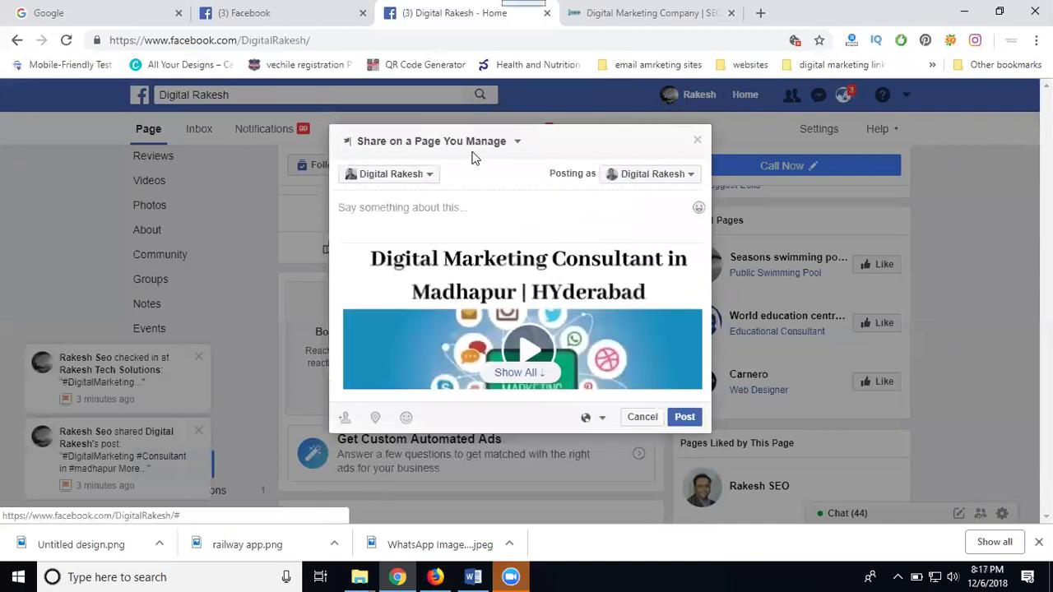
click(469, 145)
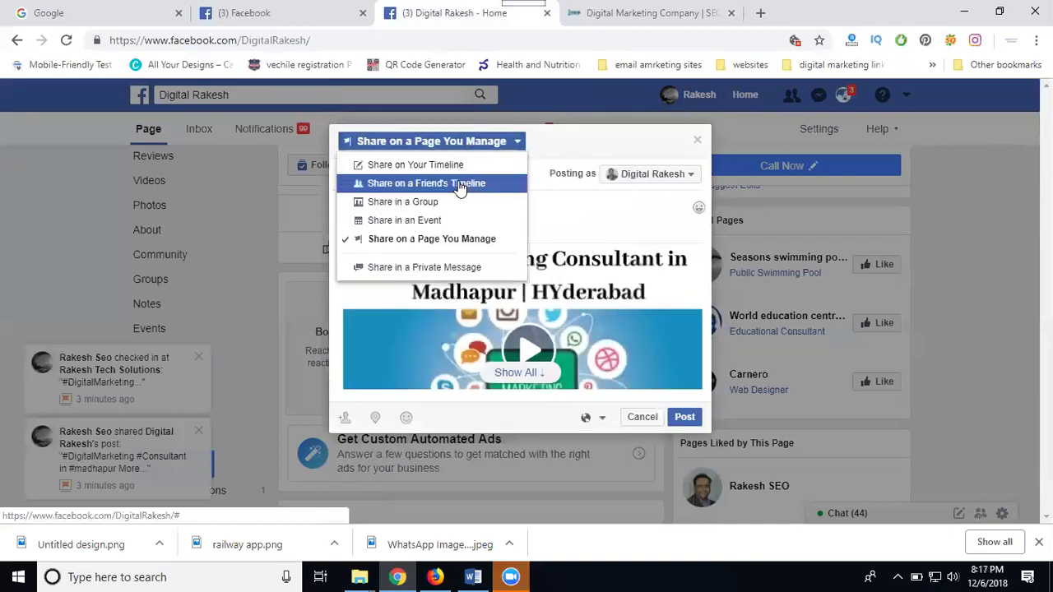
click(459, 184)
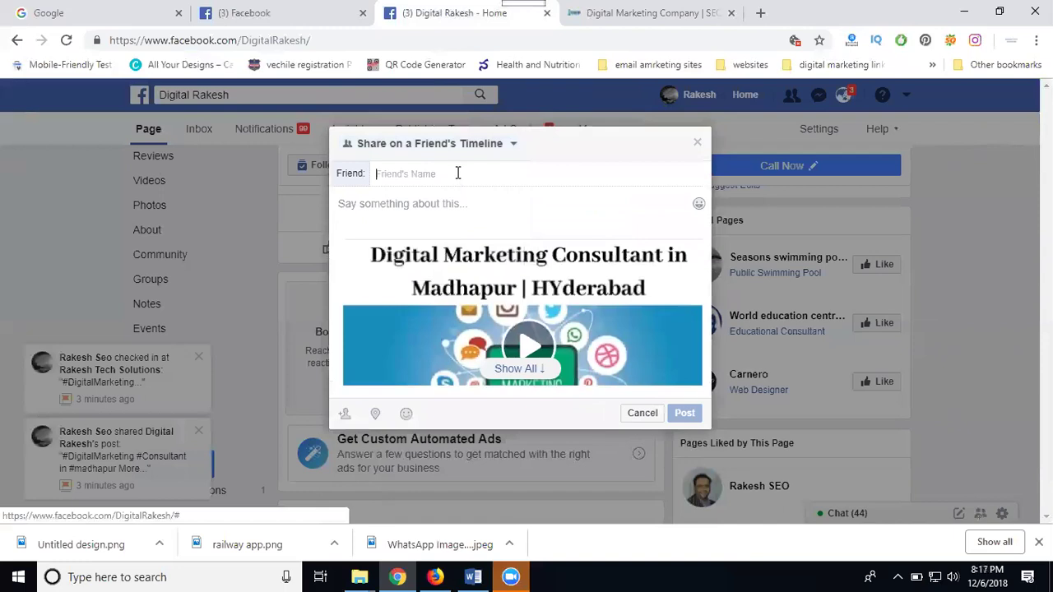
text(s)
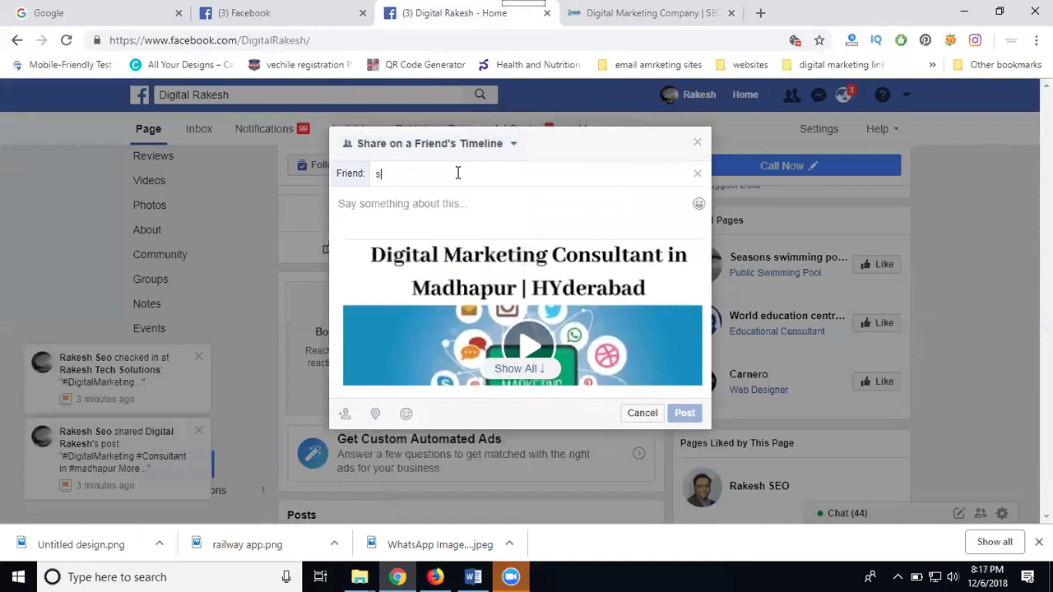
text(andeep j)
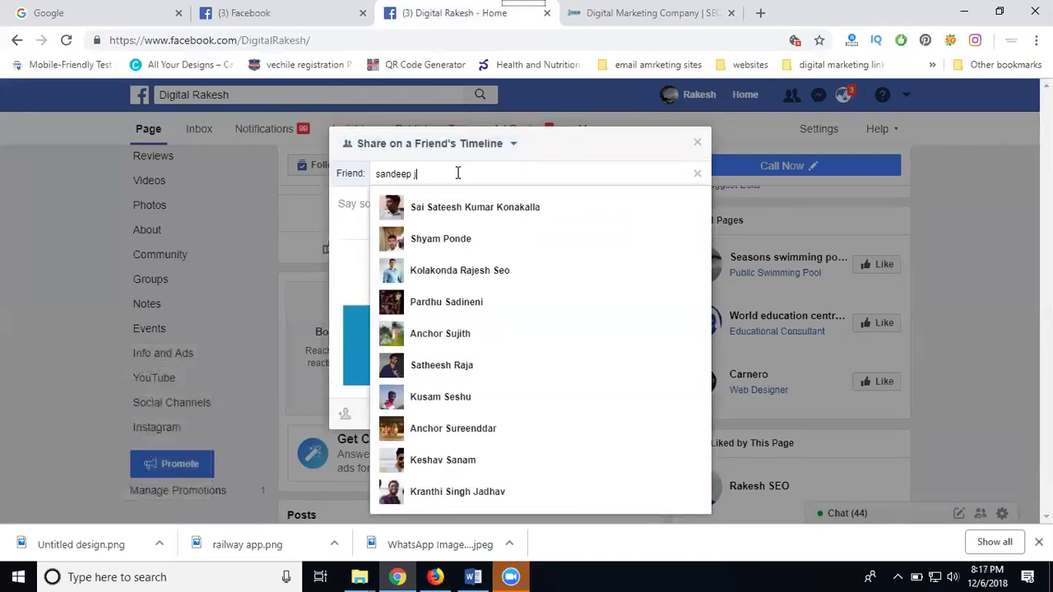
click(458, 239)
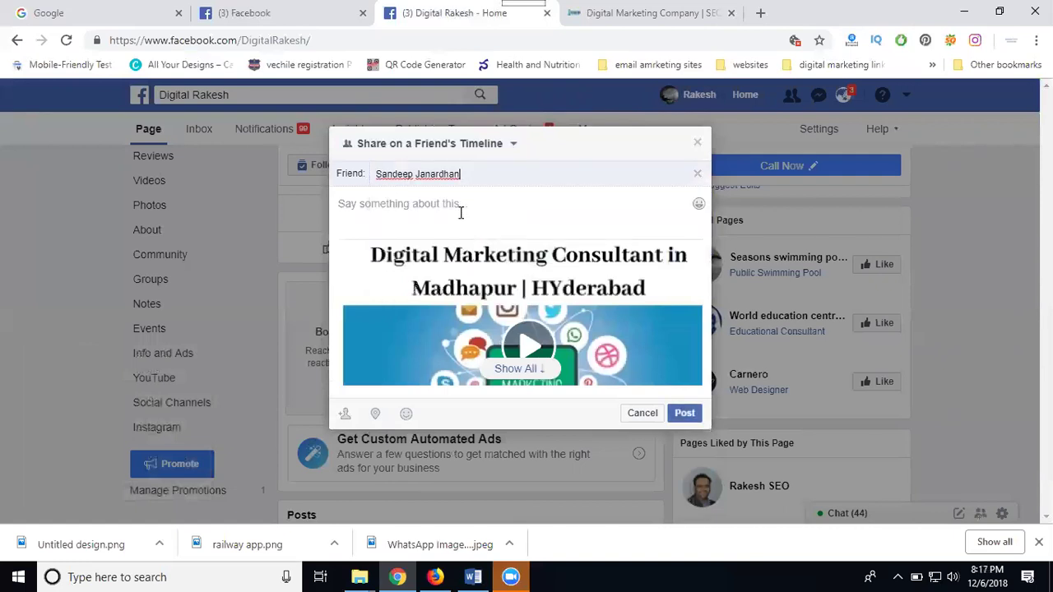
key(ctrl+v)
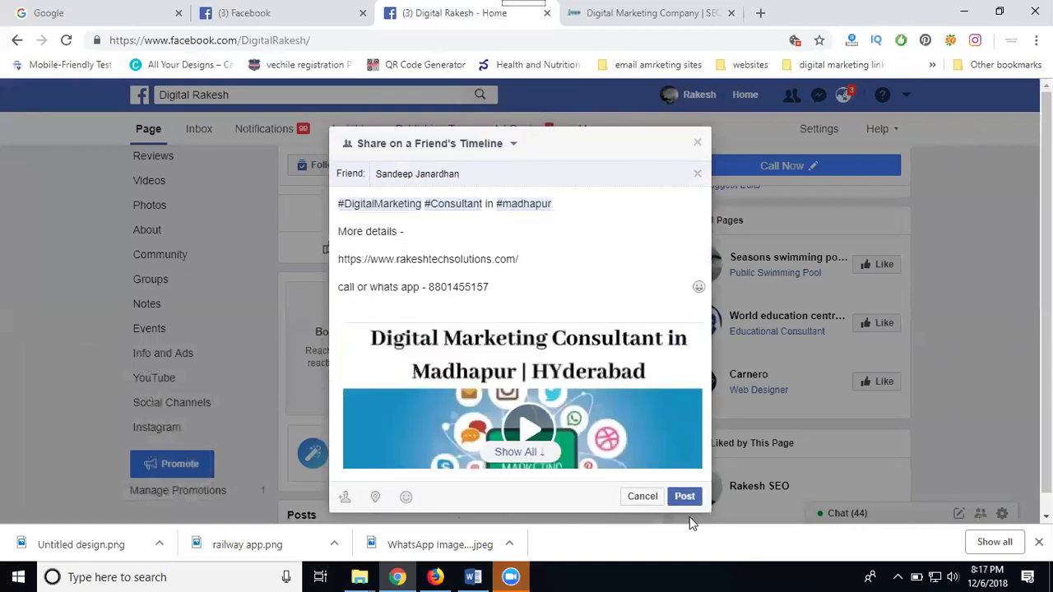
click(374, 499)
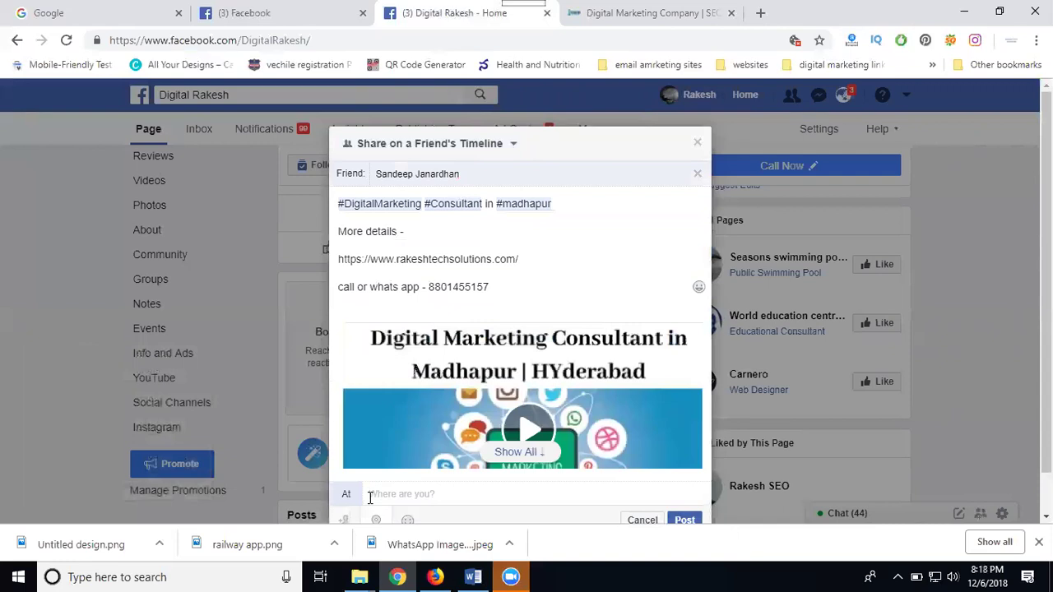
click(416, 372)
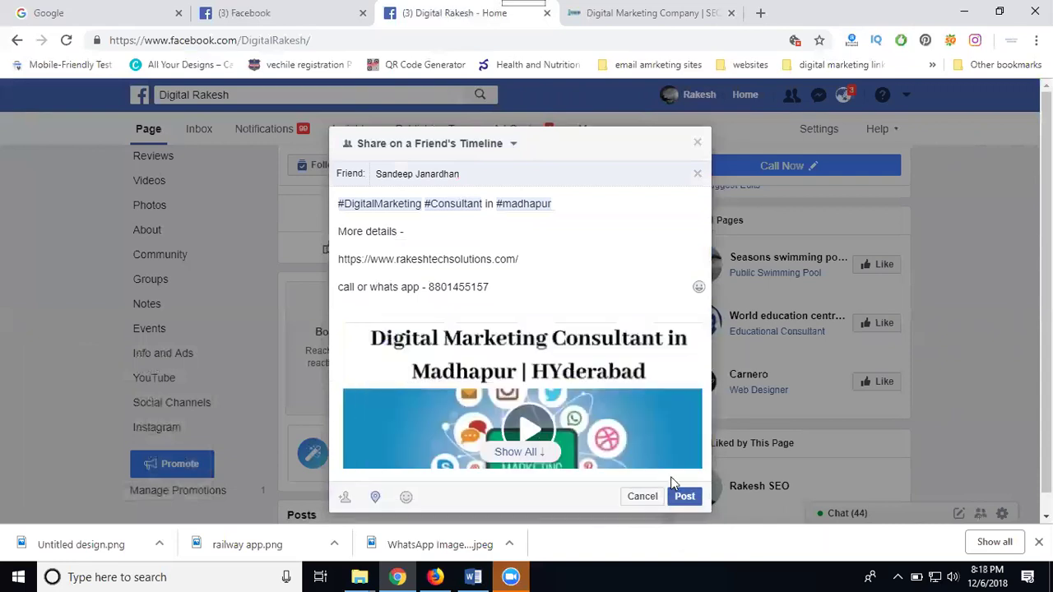
click(687, 517)
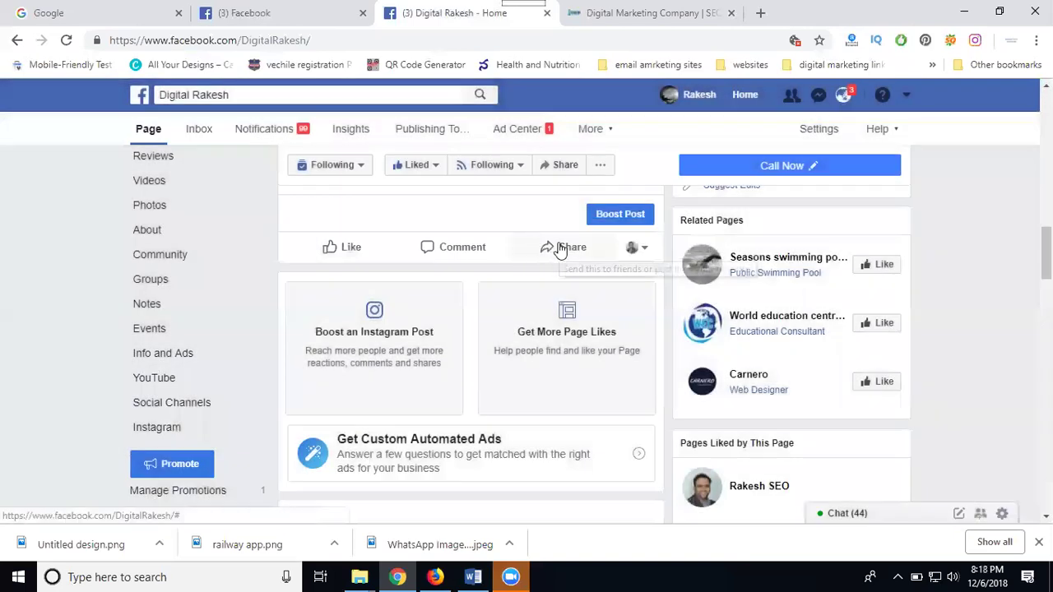
Share the post in the Digital Rakesh - Digital Marketing Training Video And Jobs group with the pasted caption
click(559, 249)
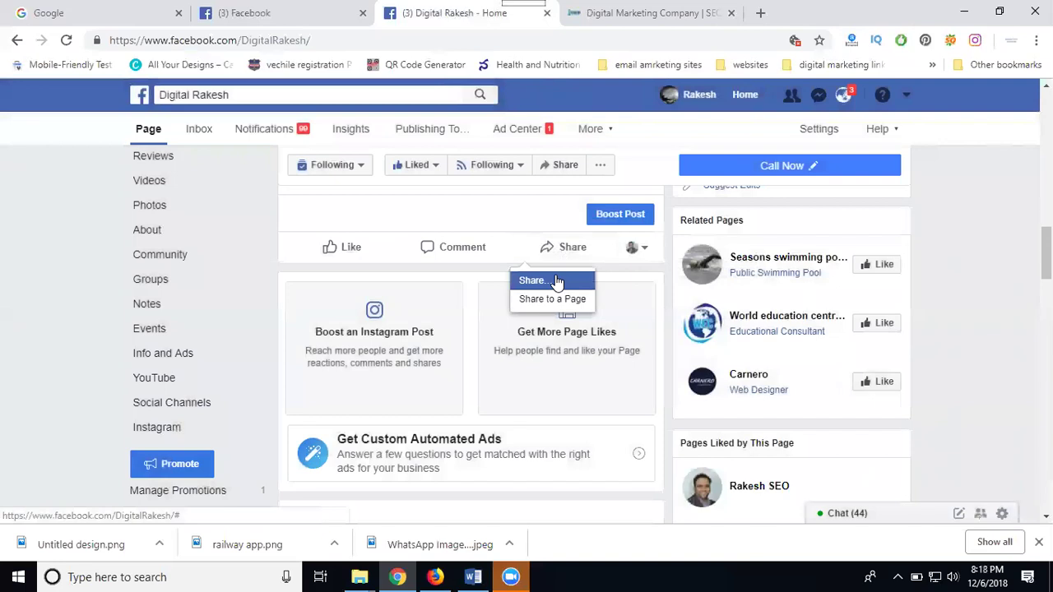
click(557, 281)
click(554, 272)
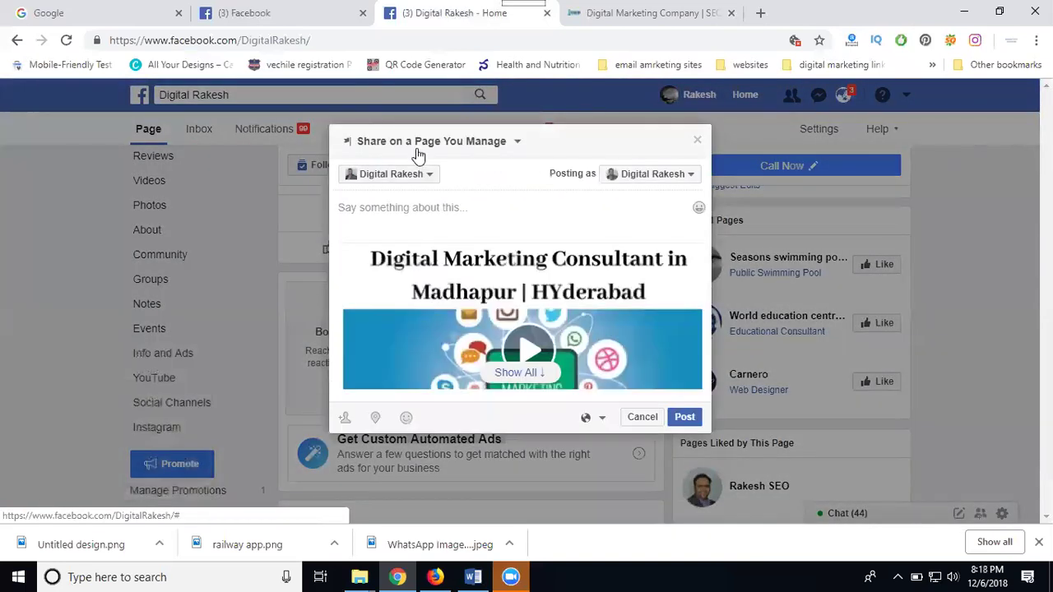
click(428, 142)
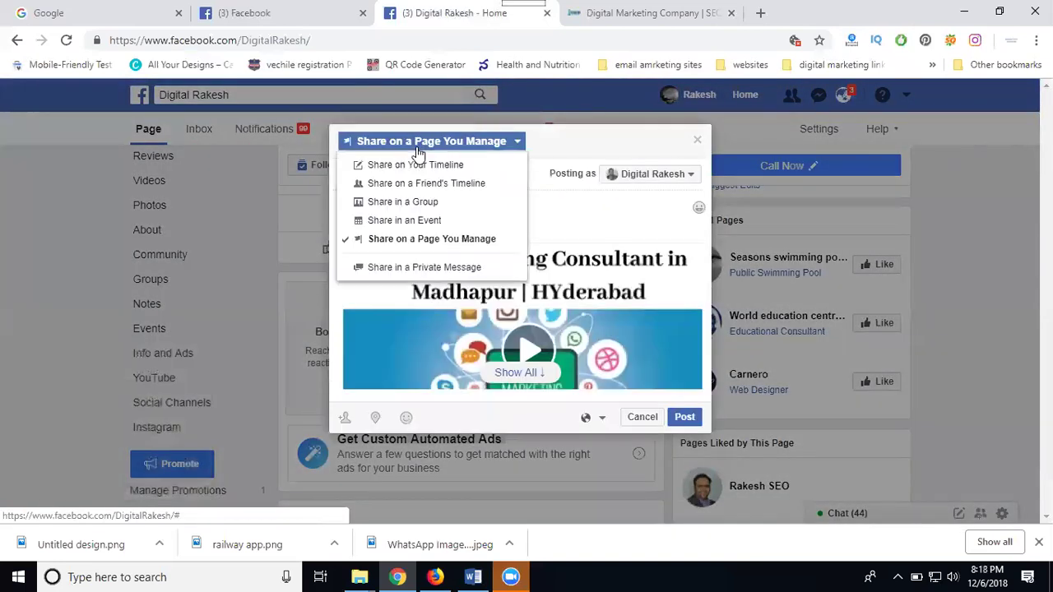
click(415, 208)
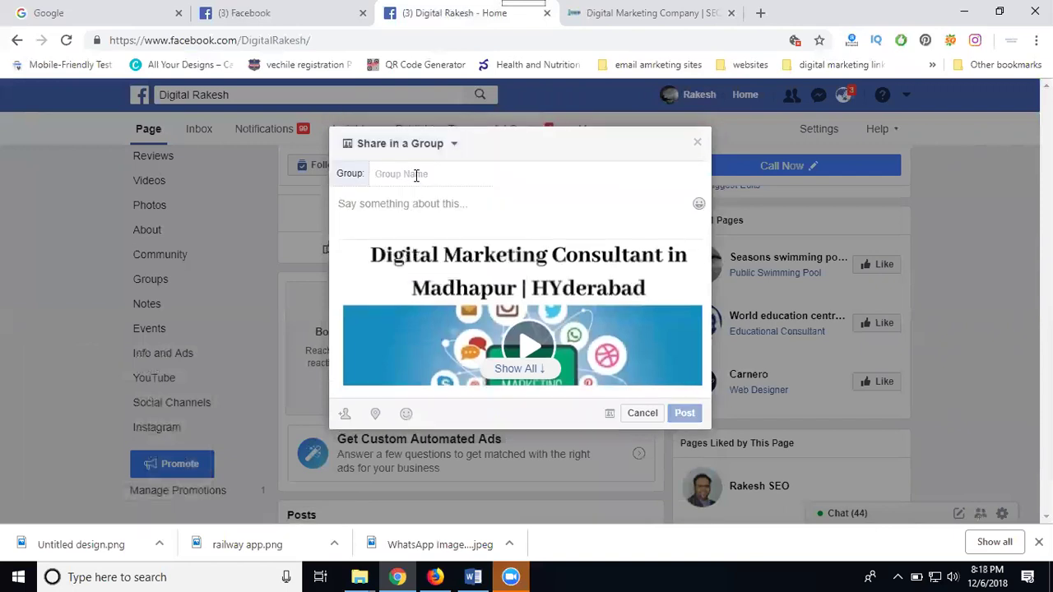
text(digi)
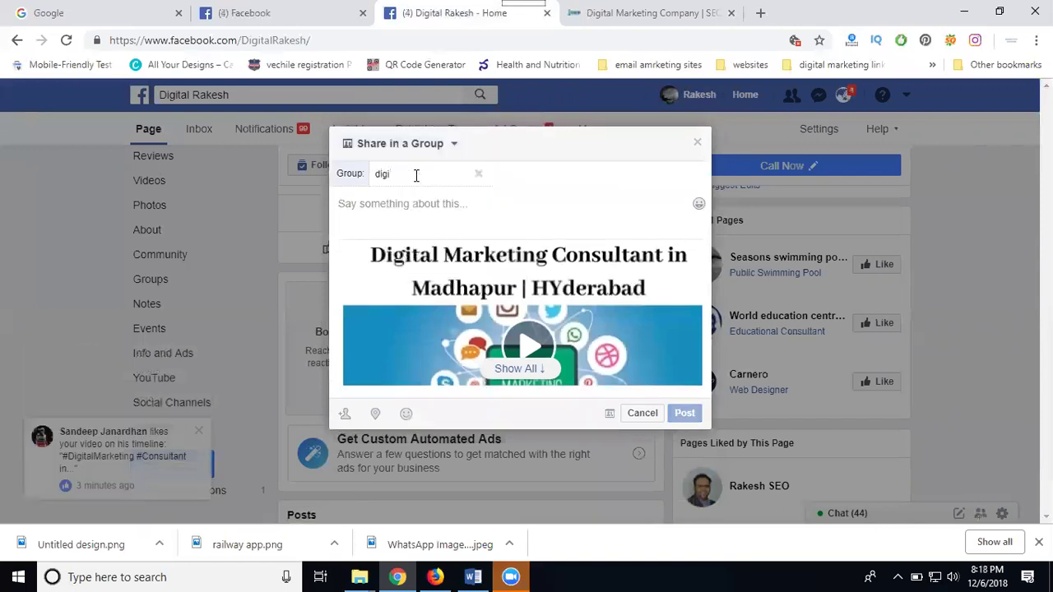
click(425, 205)
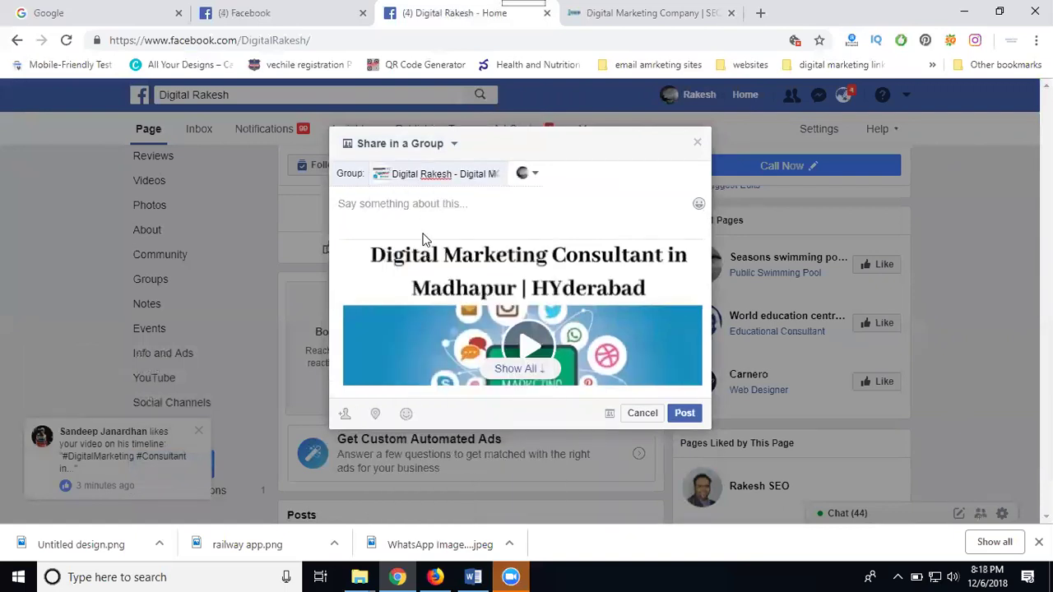
click(420, 215)
key(ctrl+v)
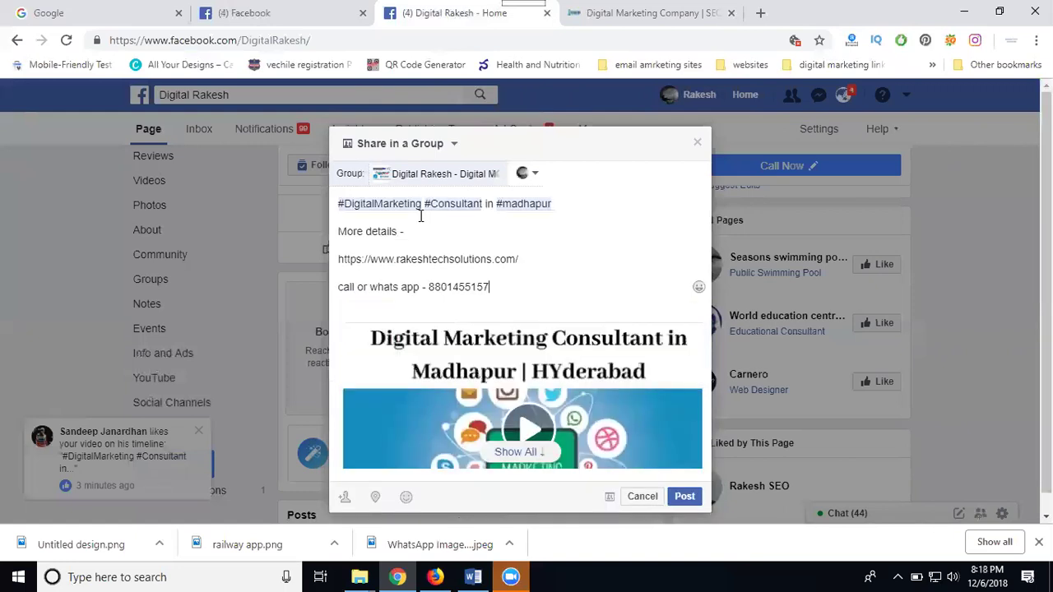
click(684, 496)
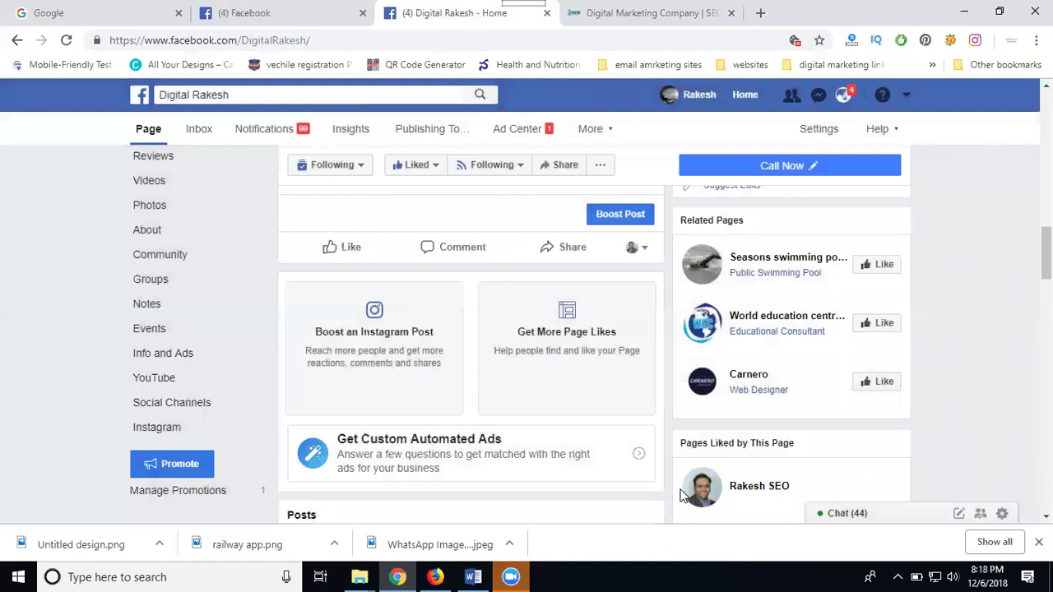
Start boosting the video, check its Mobile News Feed and other placement previews, then go to News Feed
scroll(607, 475, up, 5)
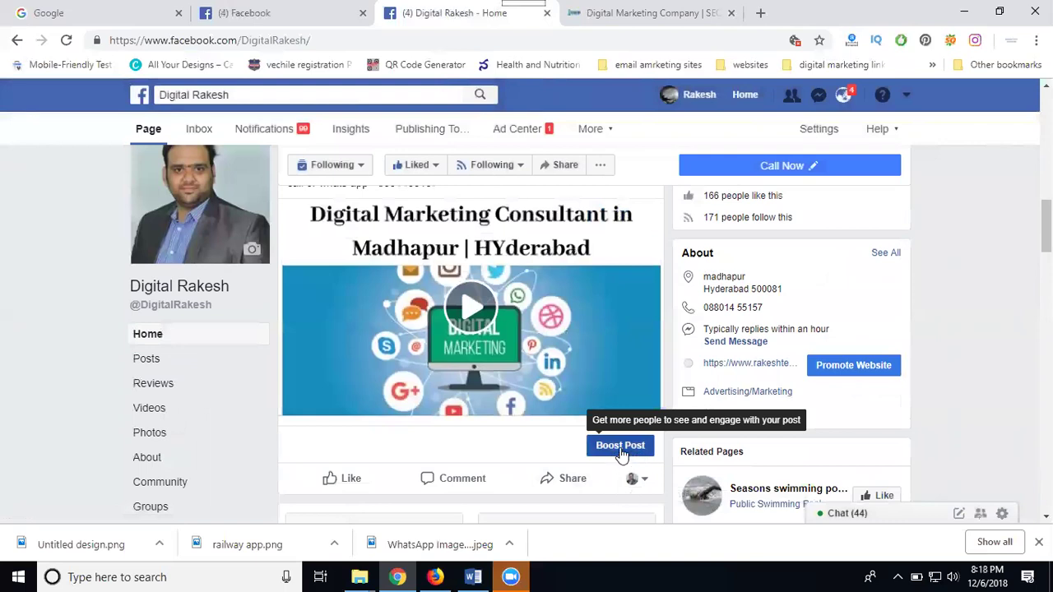
click(621, 449)
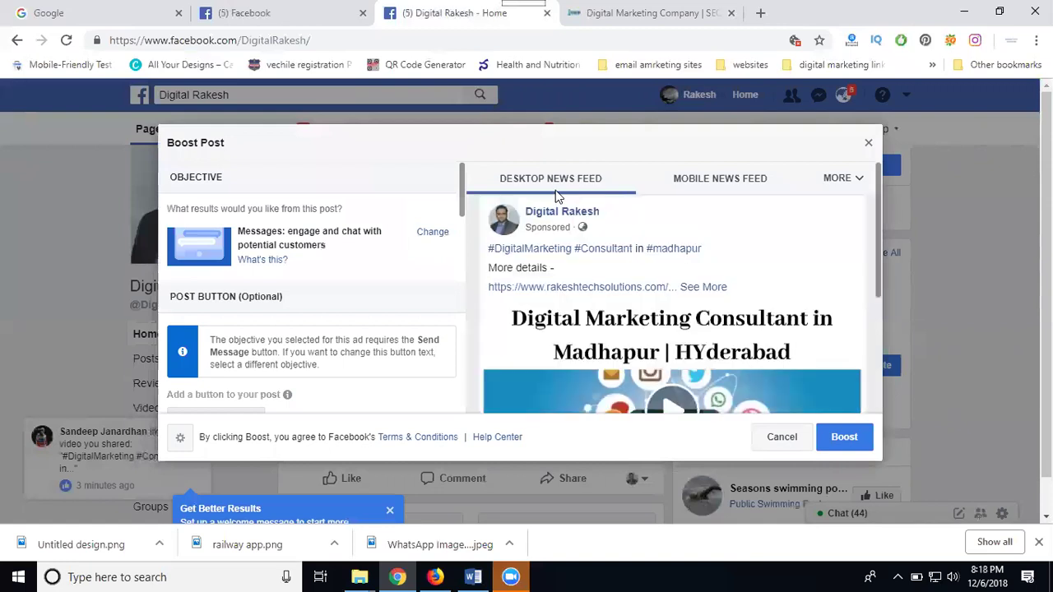
click(716, 183)
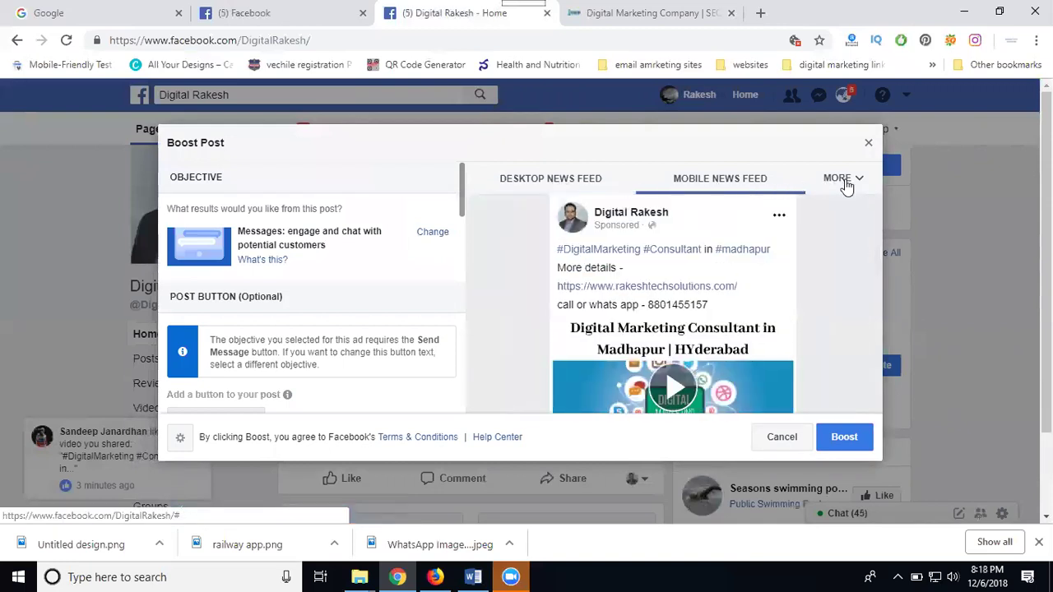
click(843, 181)
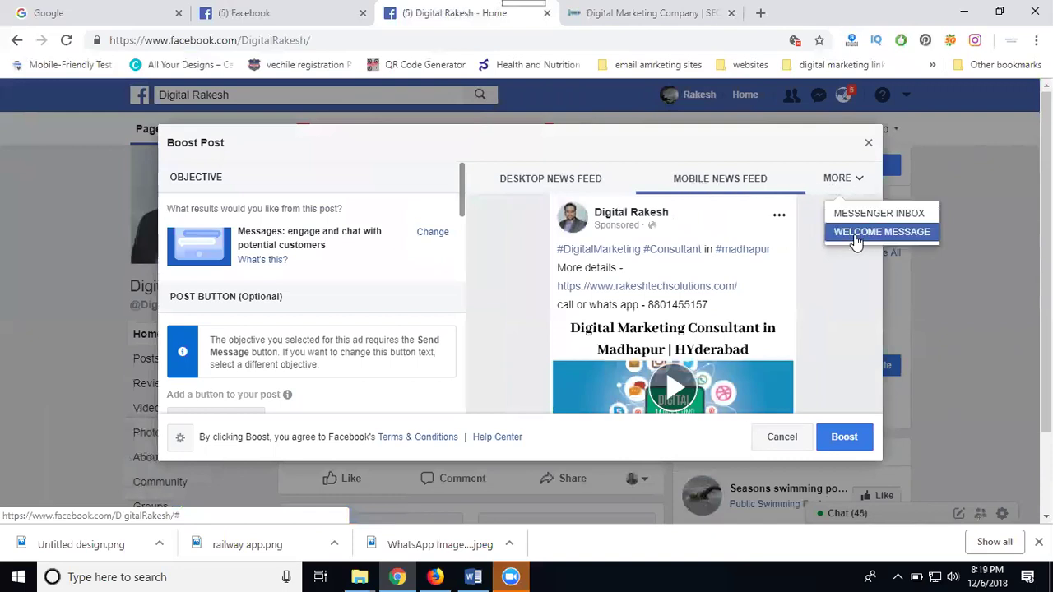
click(299, 18)
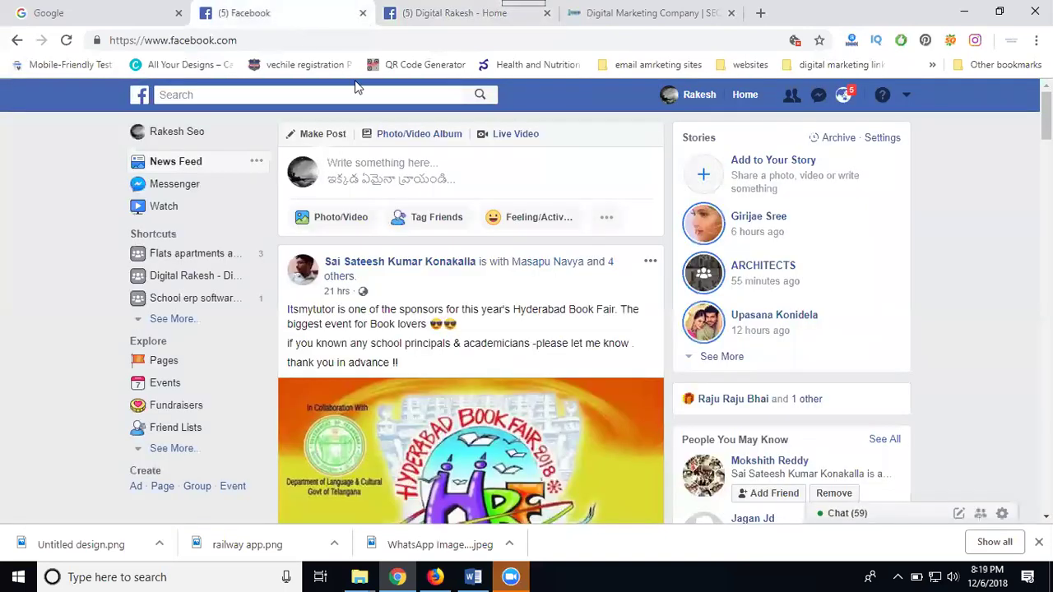
scroll(919, 277, down, 4)
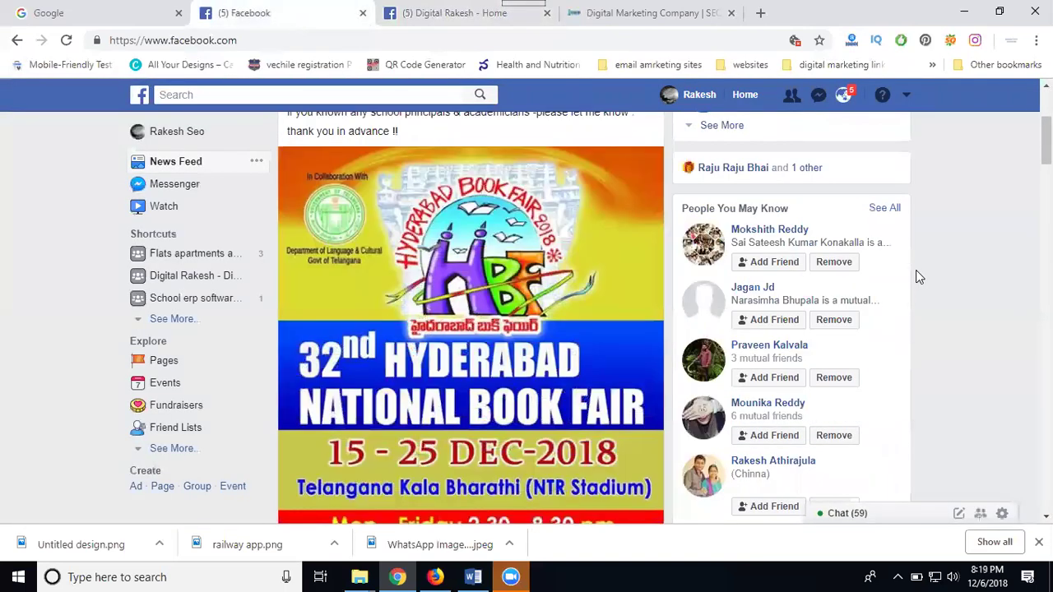
scroll(919, 277, down, 5)
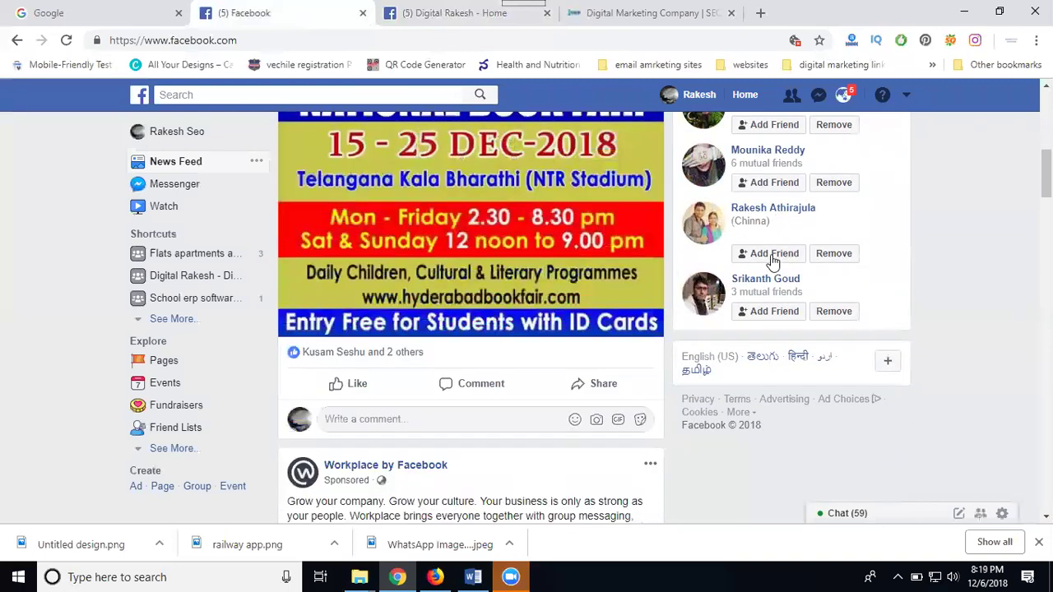
scroll(527, 307, down, 4)
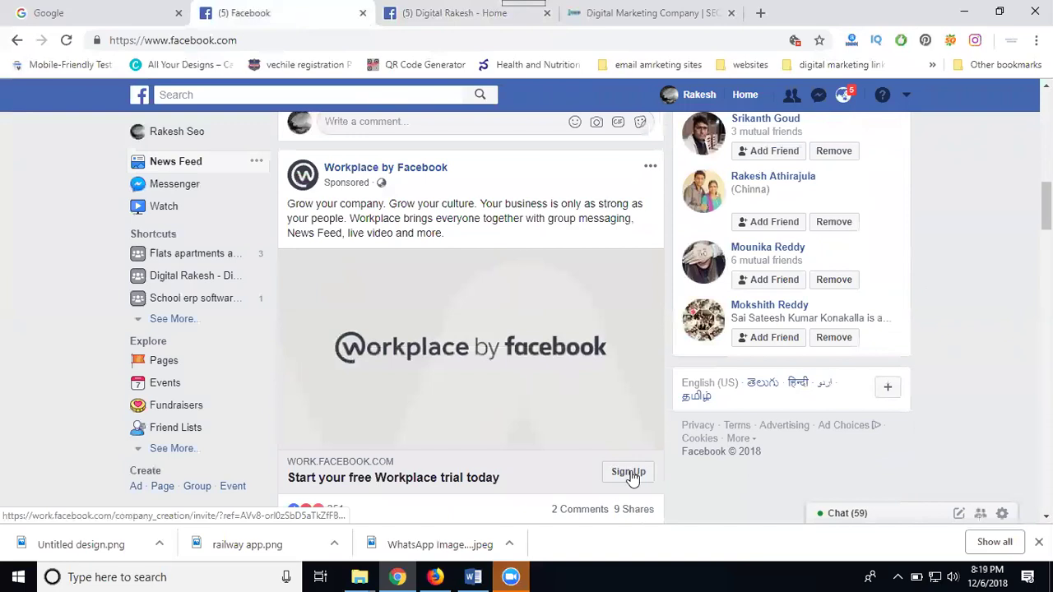
scroll(496, 362, down, 7)
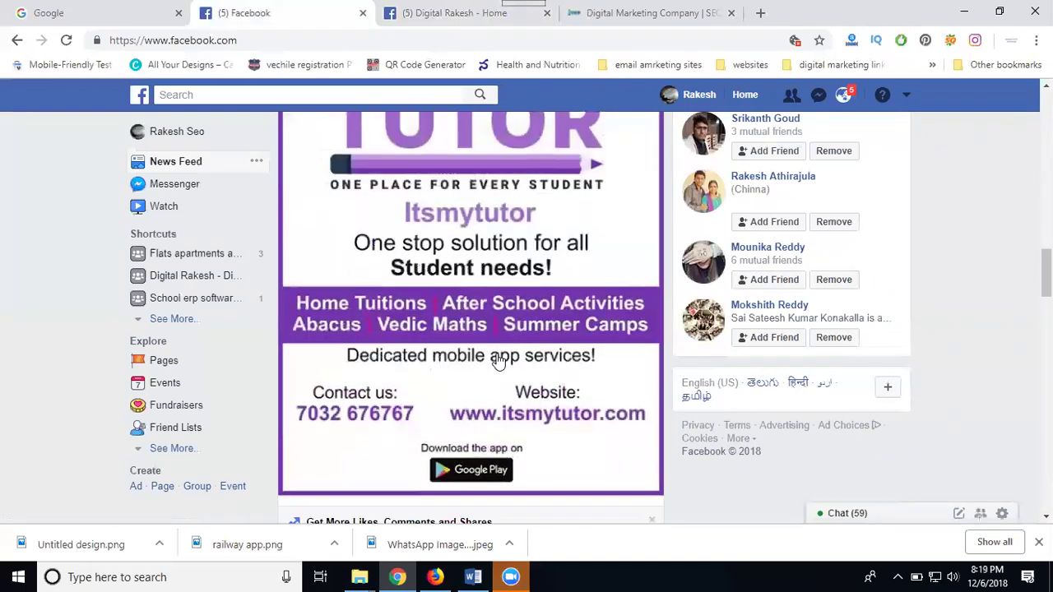
scroll(497, 362, down, 12)
scroll(497, 362, down, 10)
scroll(497, 353, down, 8)
scroll(386, 280, up, 3)
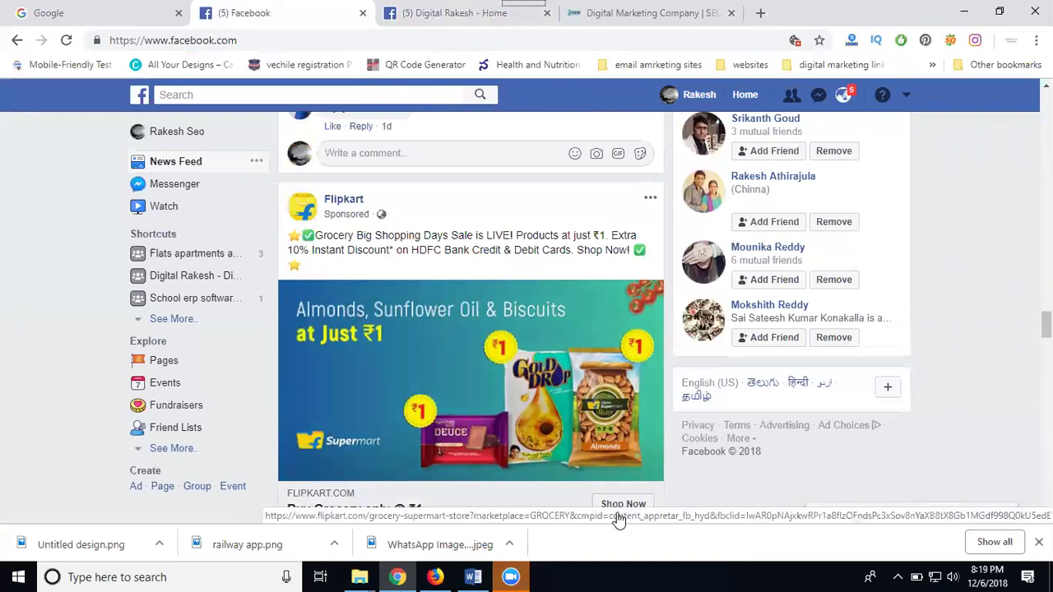
scroll(464, 439, down, 8)
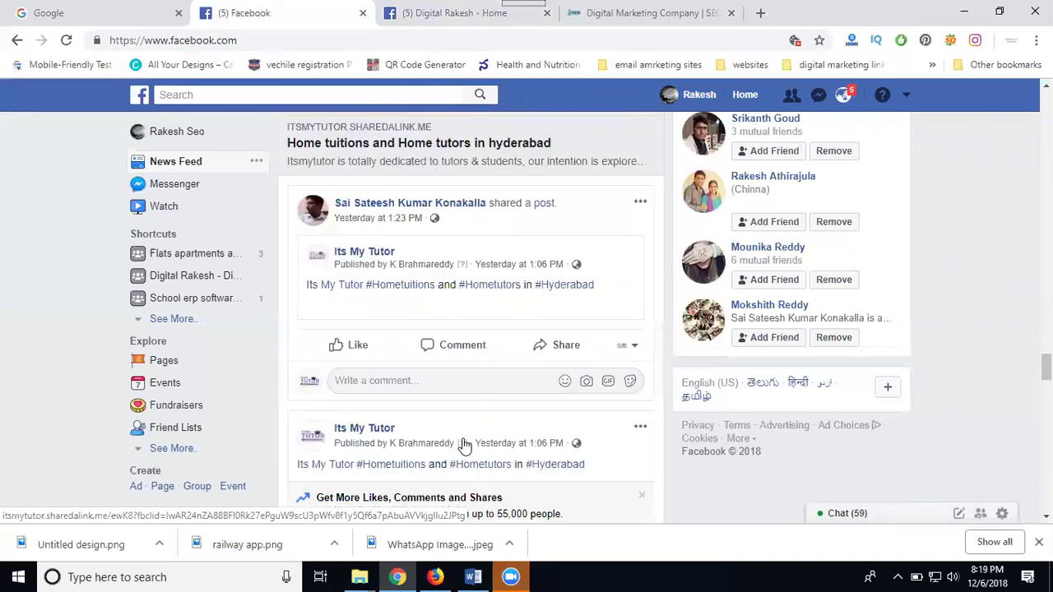
scroll(464, 438, down, 10)
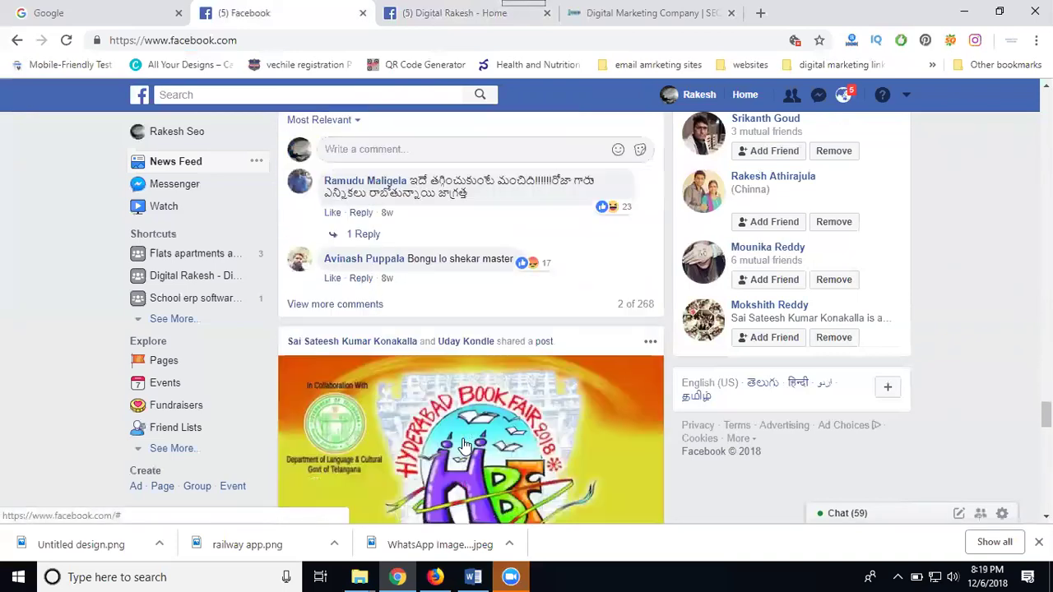
scroll(464, 444, down, 10)
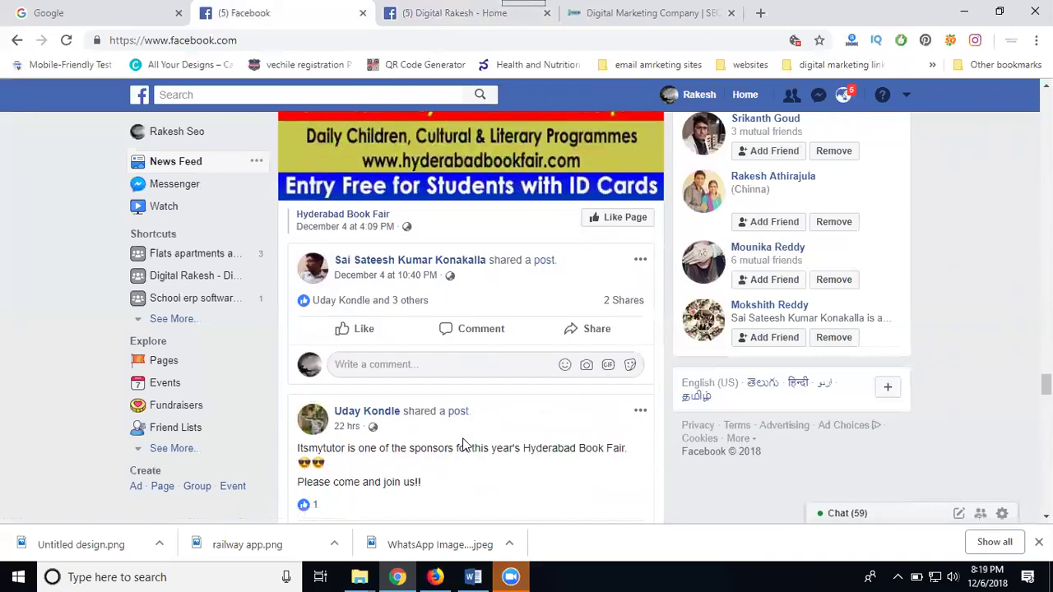
scroll(464, 444, down, 10)
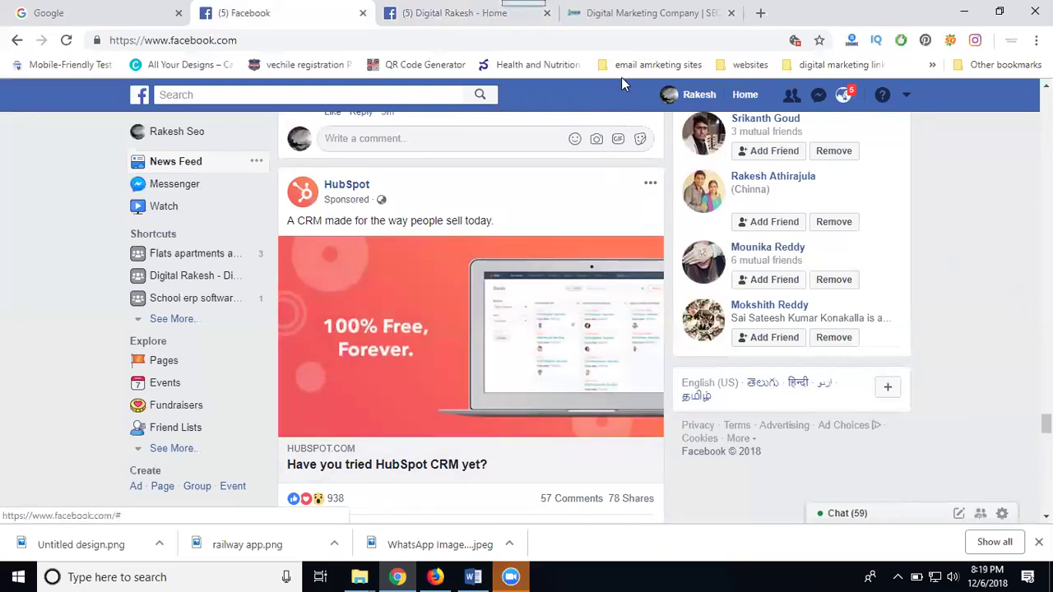
Edit the boost audience and lower its maximum age to 50
click(423, 15)
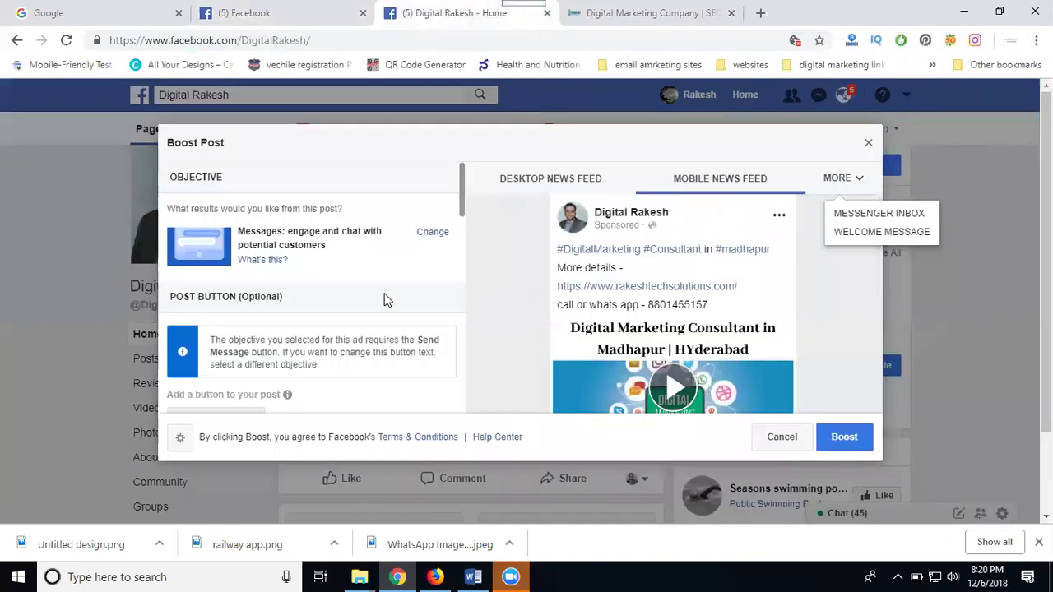
scroll(409, 287, down, 3)
scroll(436, 274, down, 3)
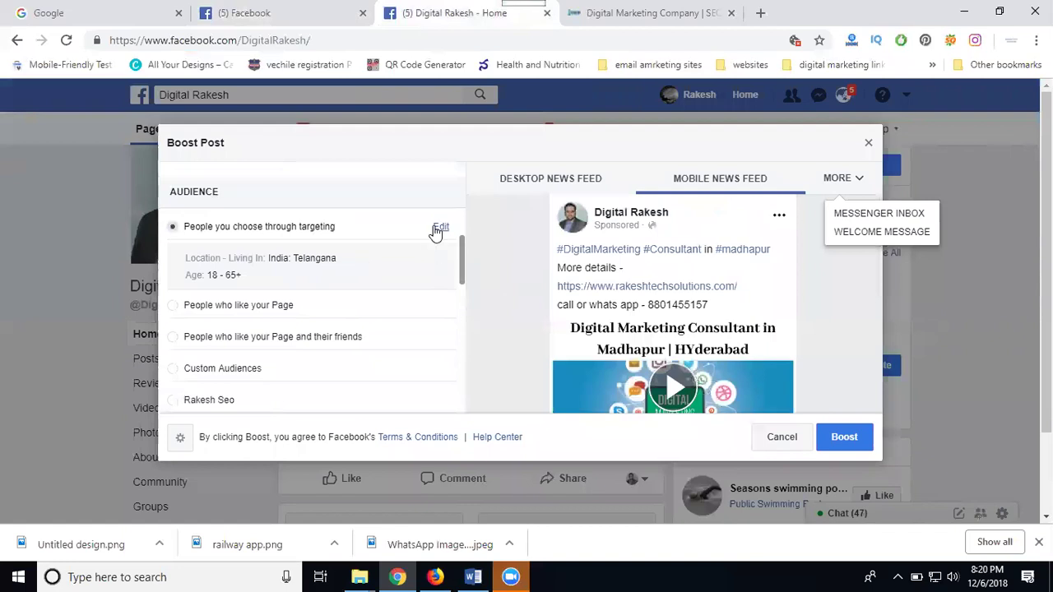
click(437, 234)
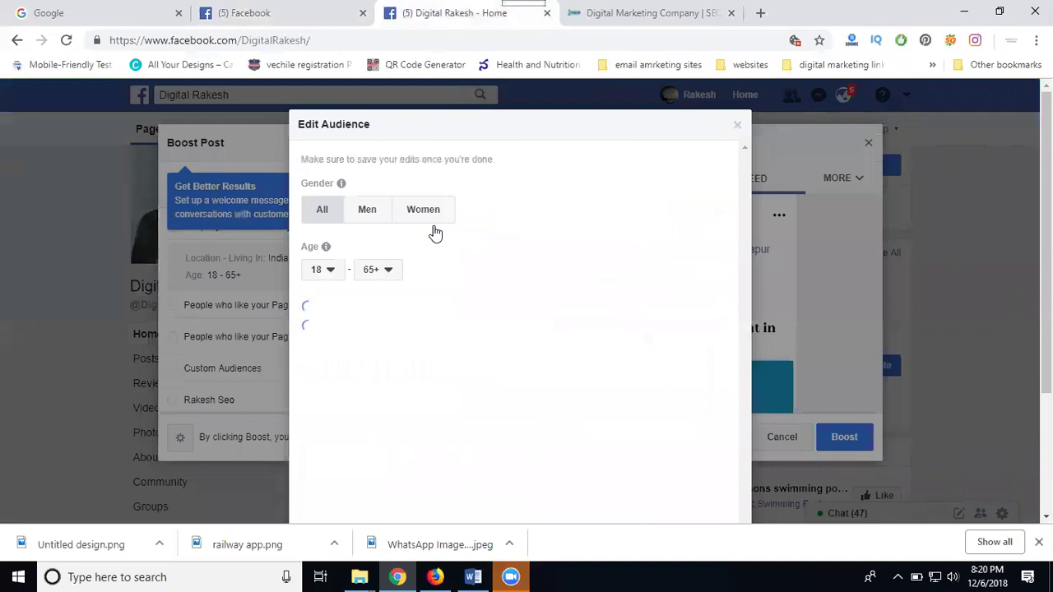
click(382, 280)
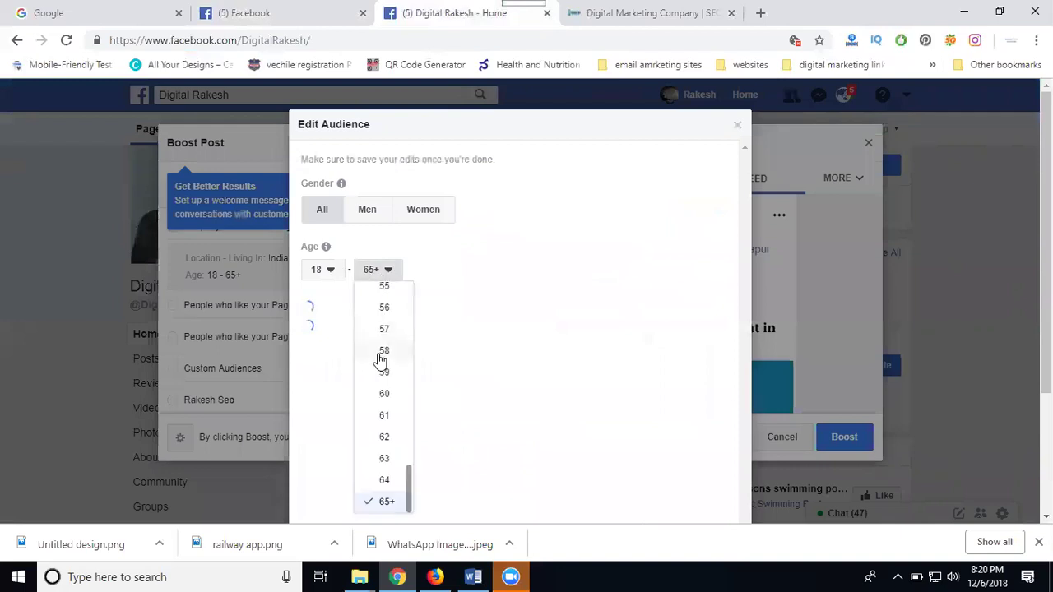
scroll(383, 355, up, 1)
scroll(383, 349, up, 1)
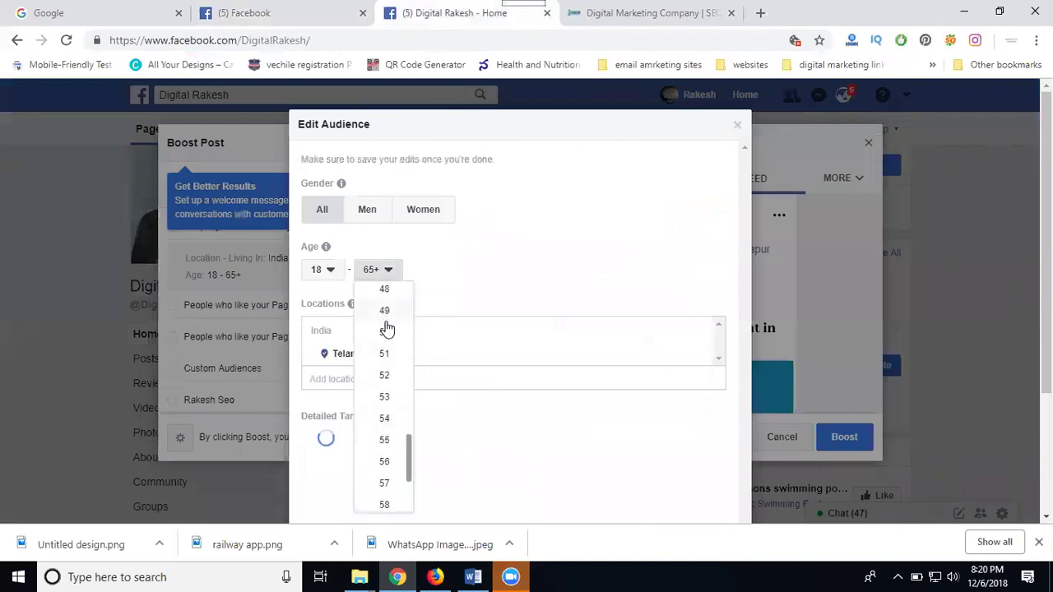
click(384, 333)
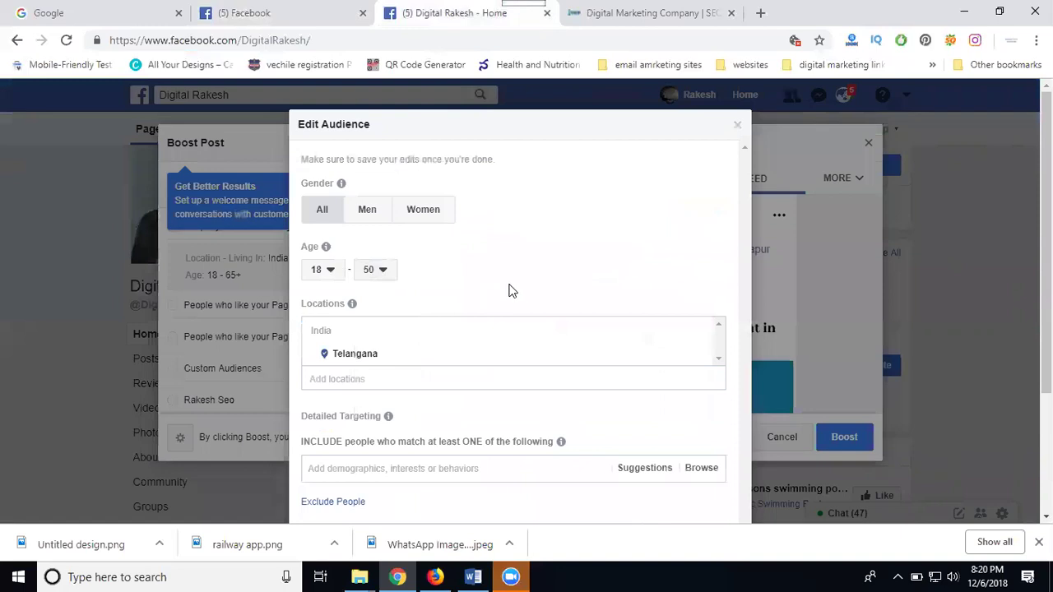
Target Madhapur, Telangana instead of all Telangana, widening its radius to 50 miles
click(371, 377)
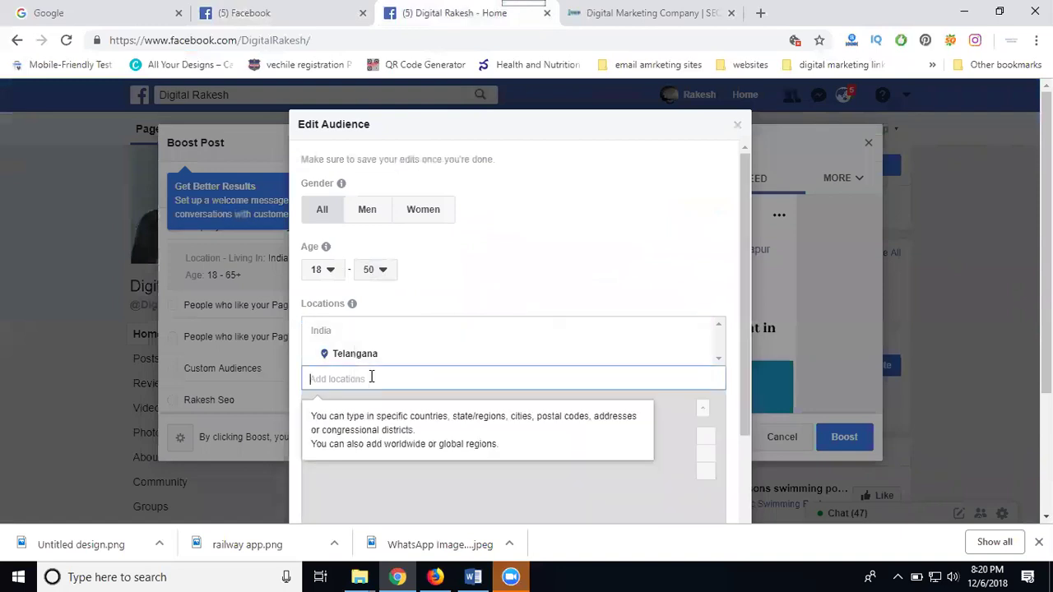
text(madhapur)
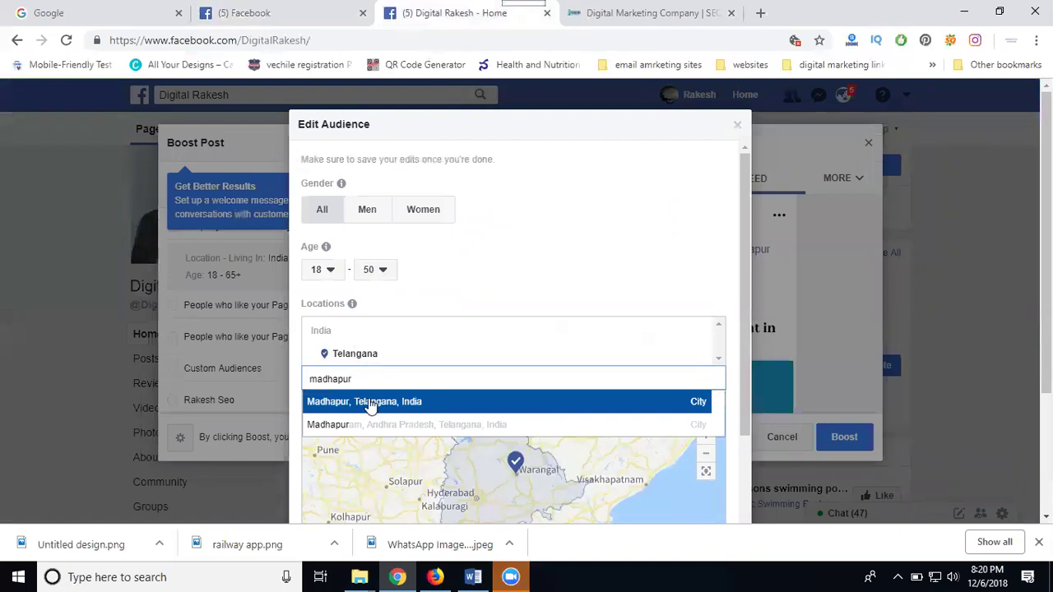
click(373, 403)
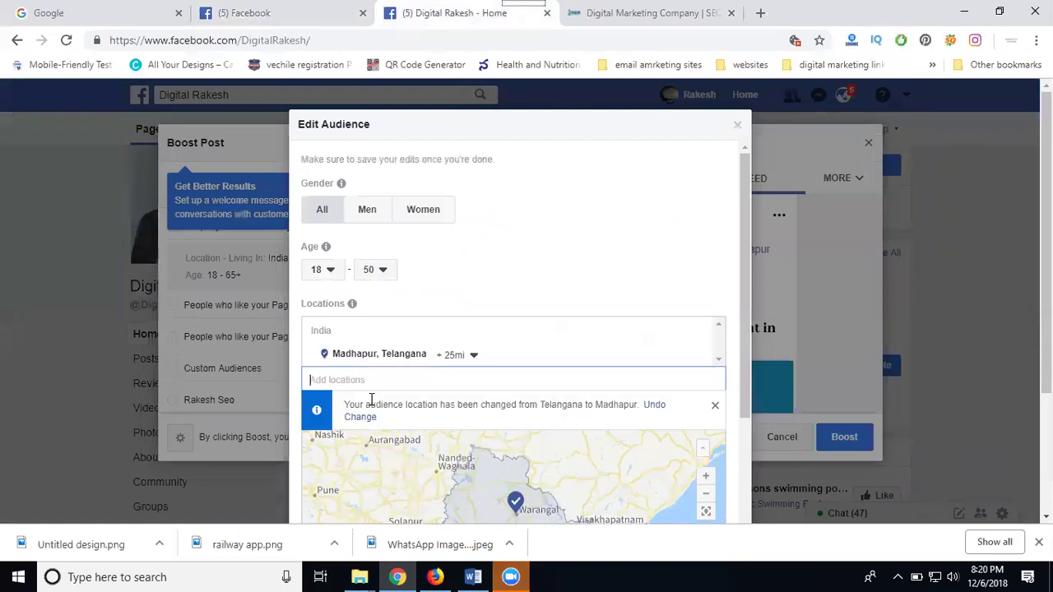
click(468, 354)
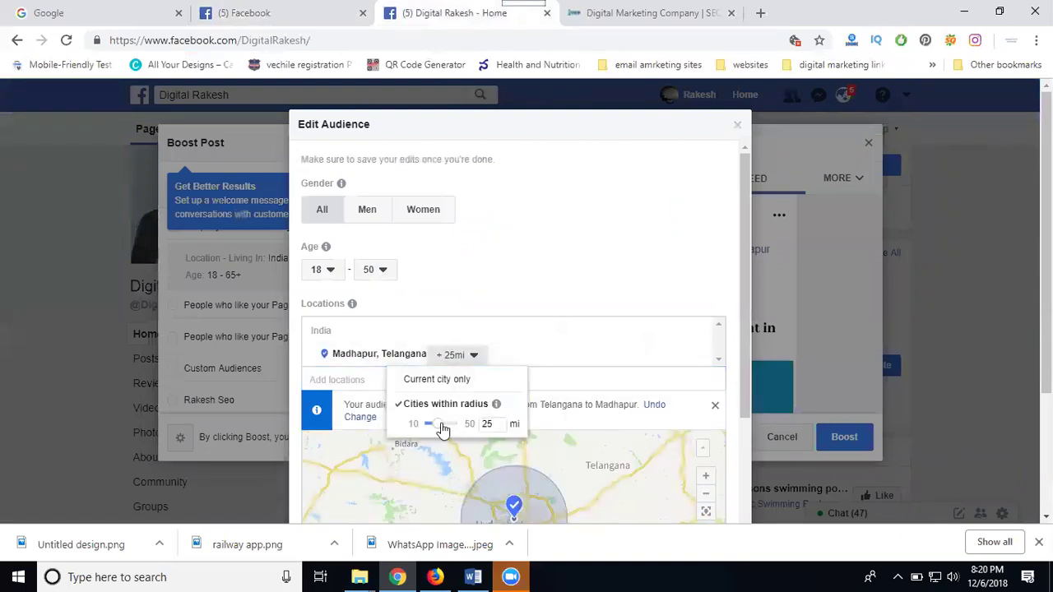
drag(439, 426, 479, 424)
click(601, 274)
scroll(708, 263, down, 5)
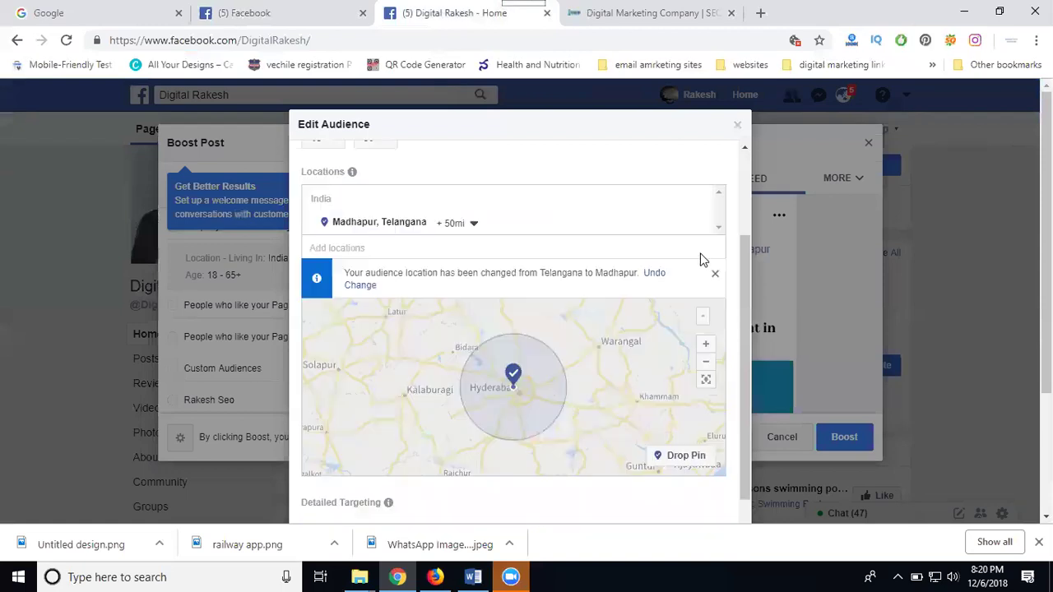
scroll(709, 273, down, 1)
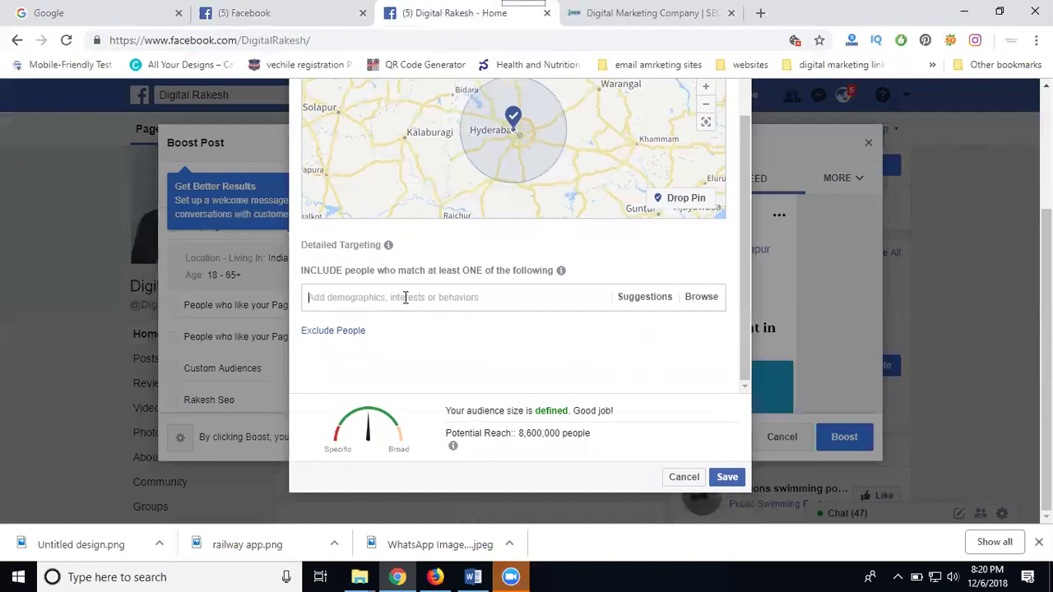
Add the Digital marketing interest, narrowing reach to 280,000, then save the edited audience
text(digital ma)
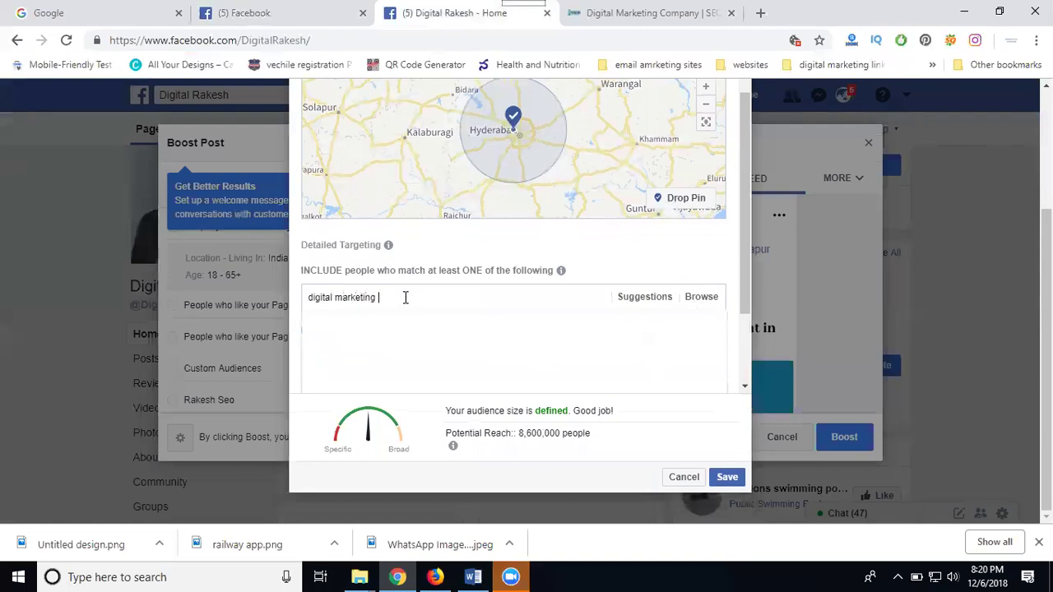
text(rketing)
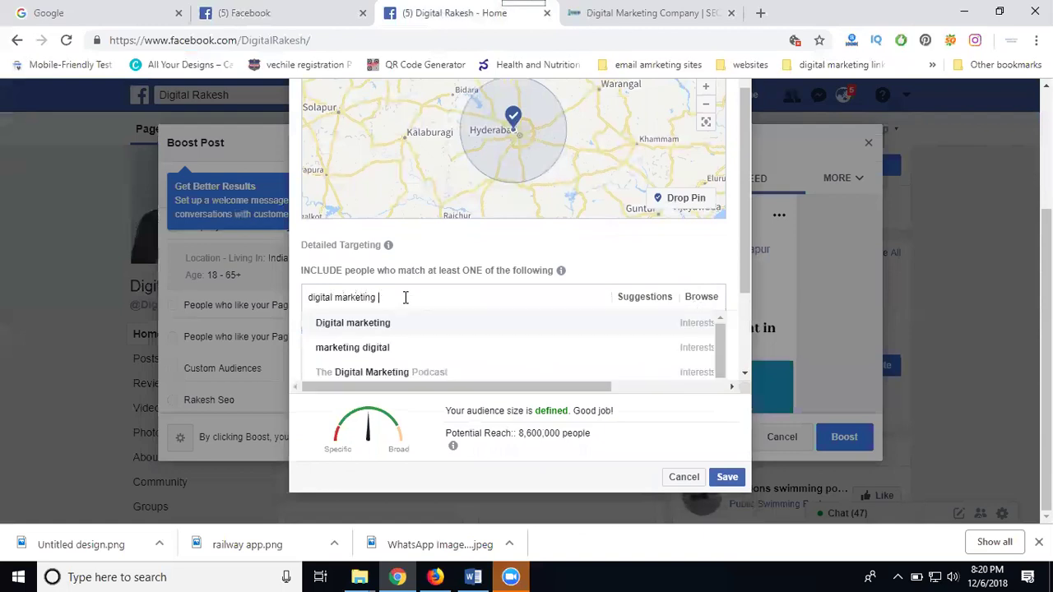
click(686, 326)
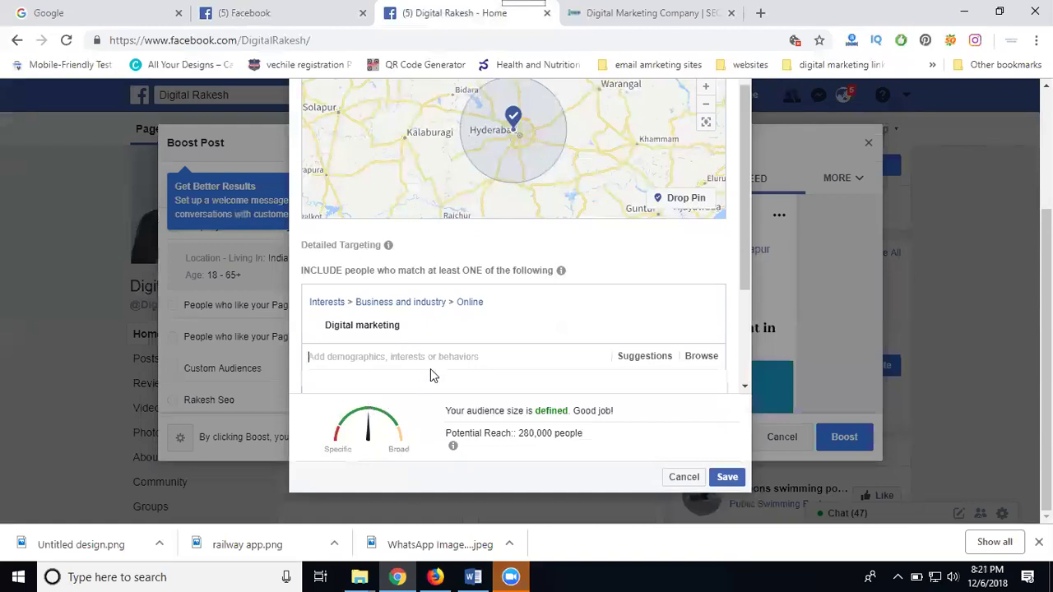
click(545, 286)
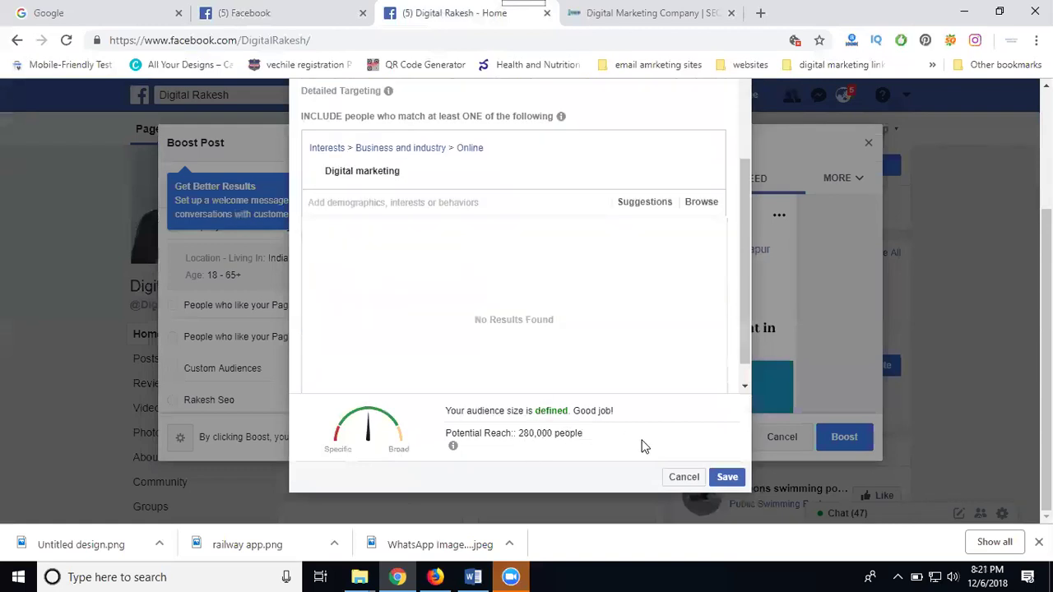
scroll(633, 432, up, 3)
mouse_move(364, 354)
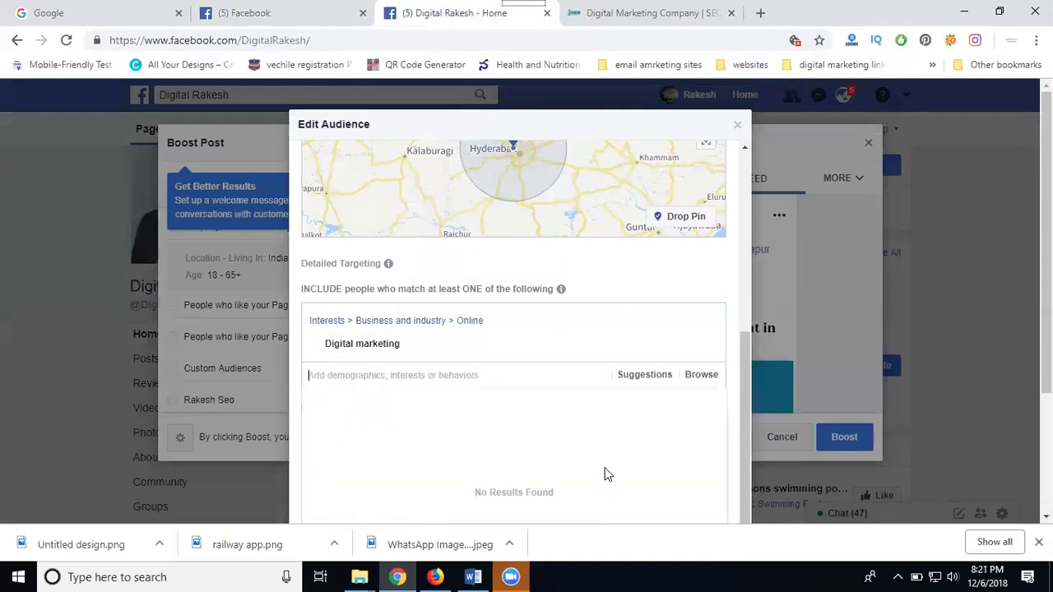
scroll(604, 474, down, 1)
scroll(578, 472, down, 3)
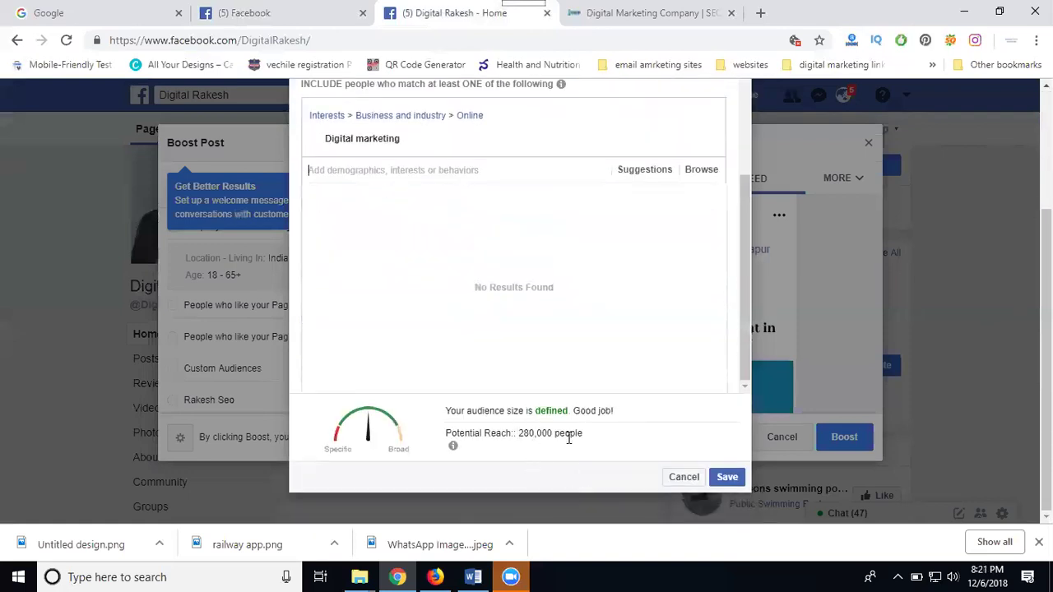
click(730, 483)
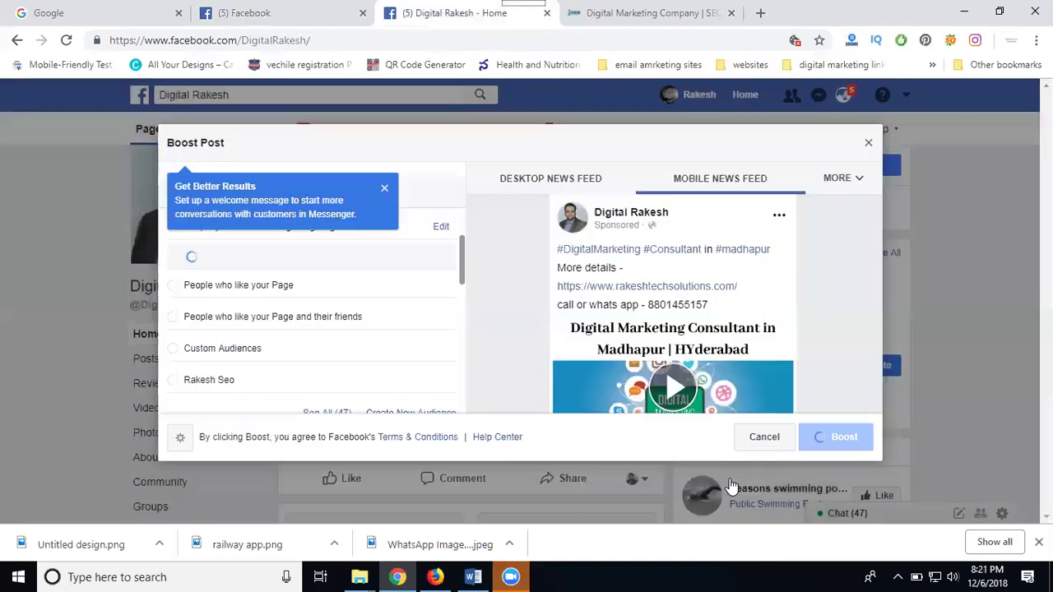
Enter a total budget of 10000 INR for the boost
scroll(354, 331, down, 2)
scroll(353, 331, down, 5)
scroll(283, 334, down, 1)
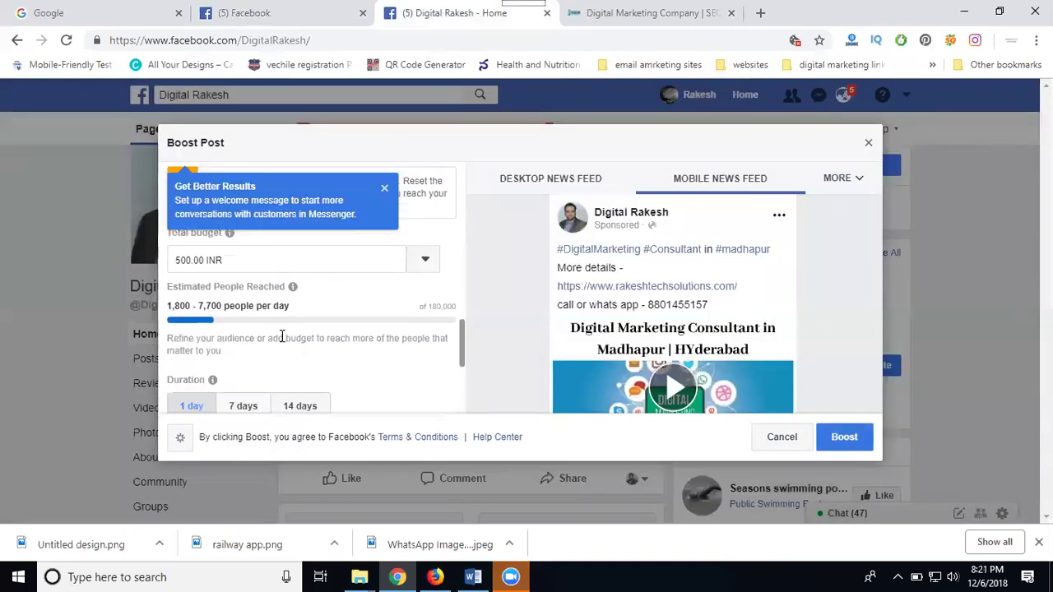
scroll(281, 333, up, 1)
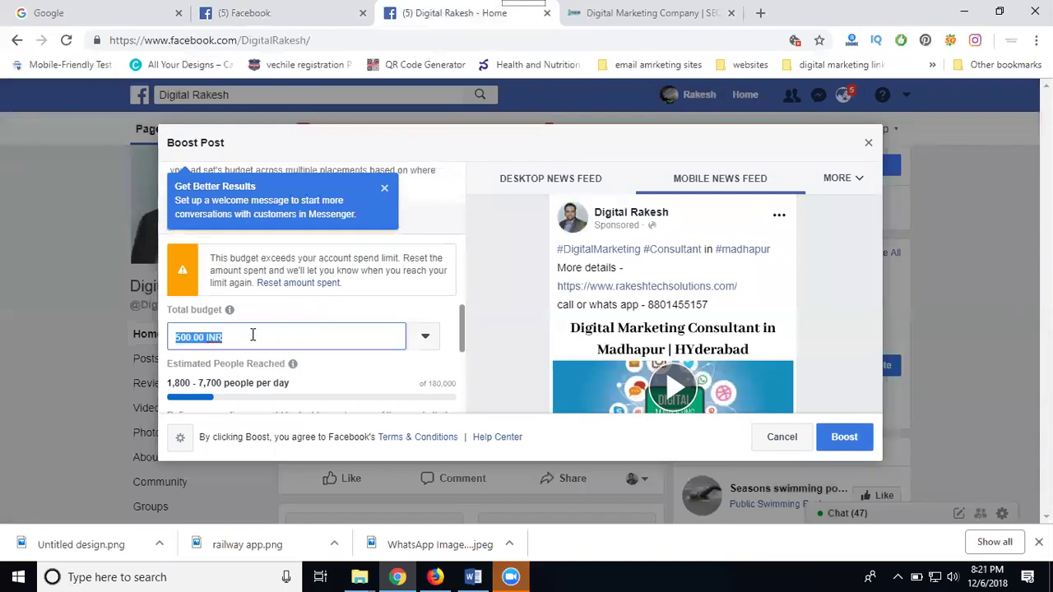
text(10000)
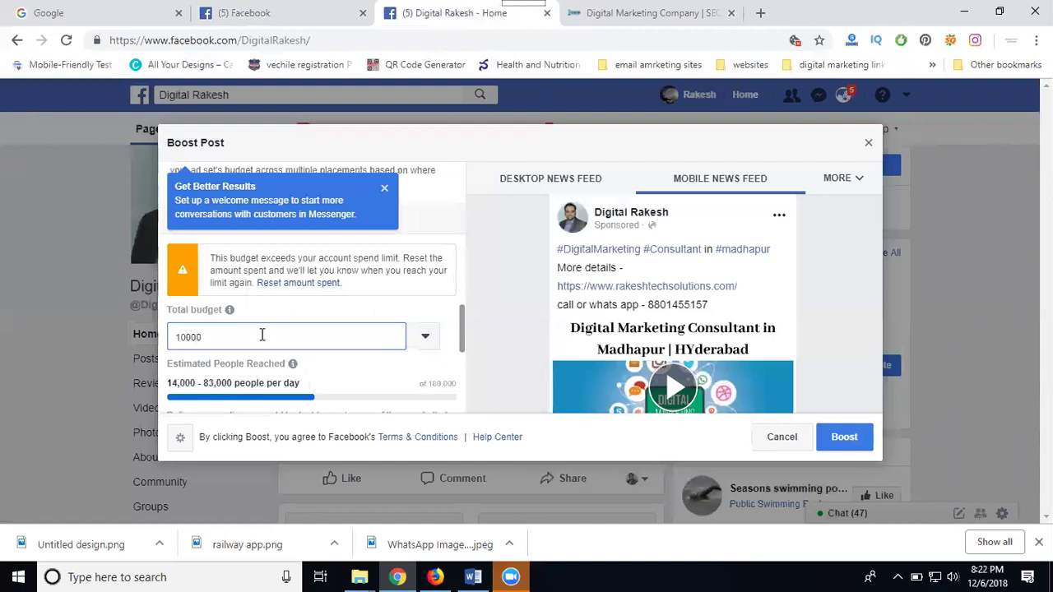
Run the boost for 7 days, ending Dec 13, 2018 at ₹1,428.57 per day
scroll(264, 325, down, 2)
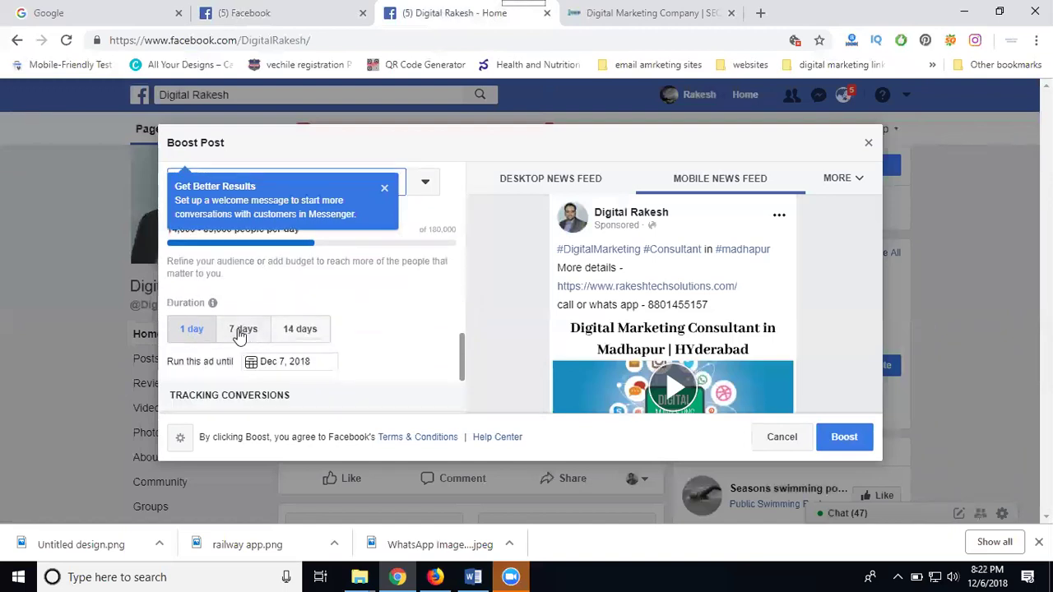
click(244, 329)
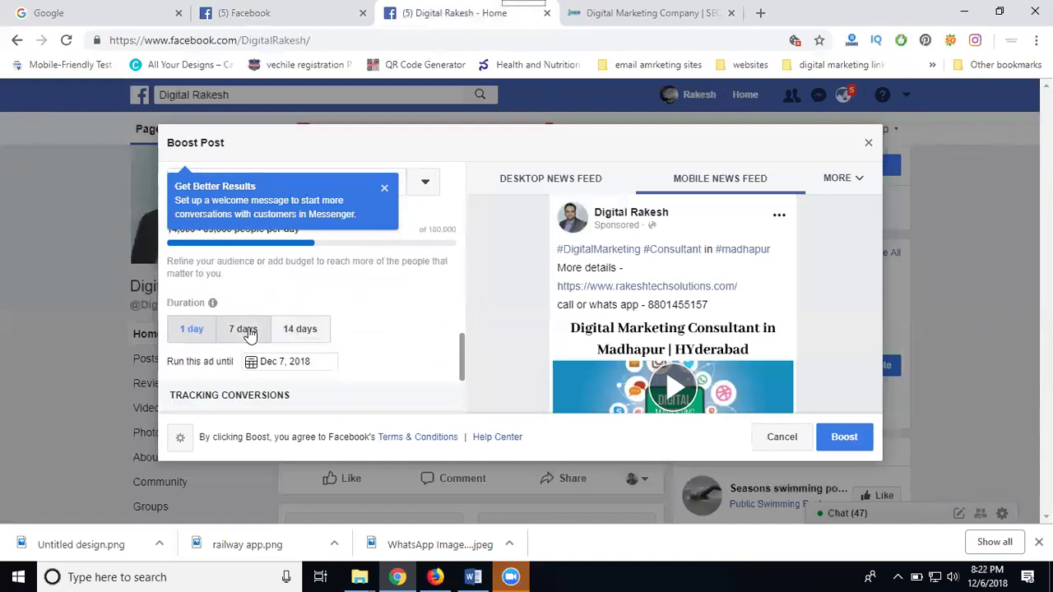
scroll(357, 335, up, 1)
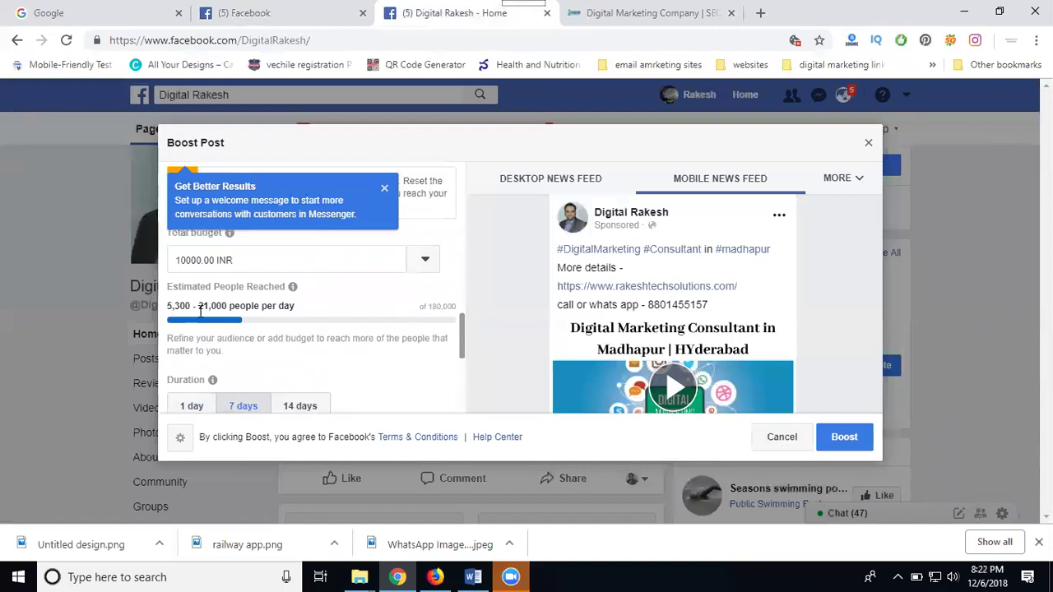
scroll(197, 317, up, 2)
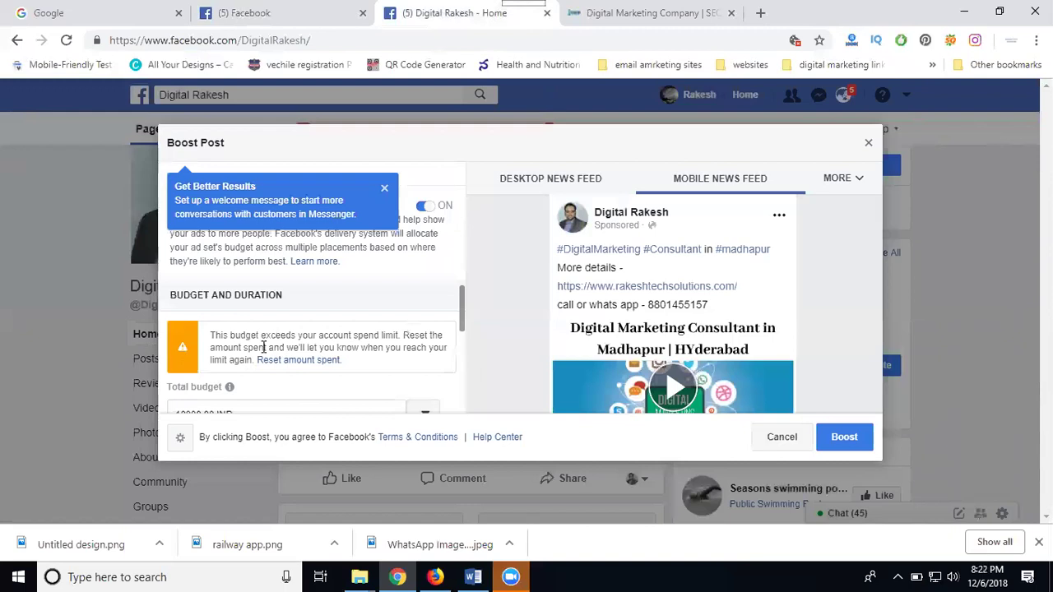
scroll(263, 348, down, 3)
scroll(263, 348, up, 1)
scroll(265, 351, down, 2)
scroll(263, 350, down, 1)
mouse_move(271, 362)
scroll(362, 337, up, 1)
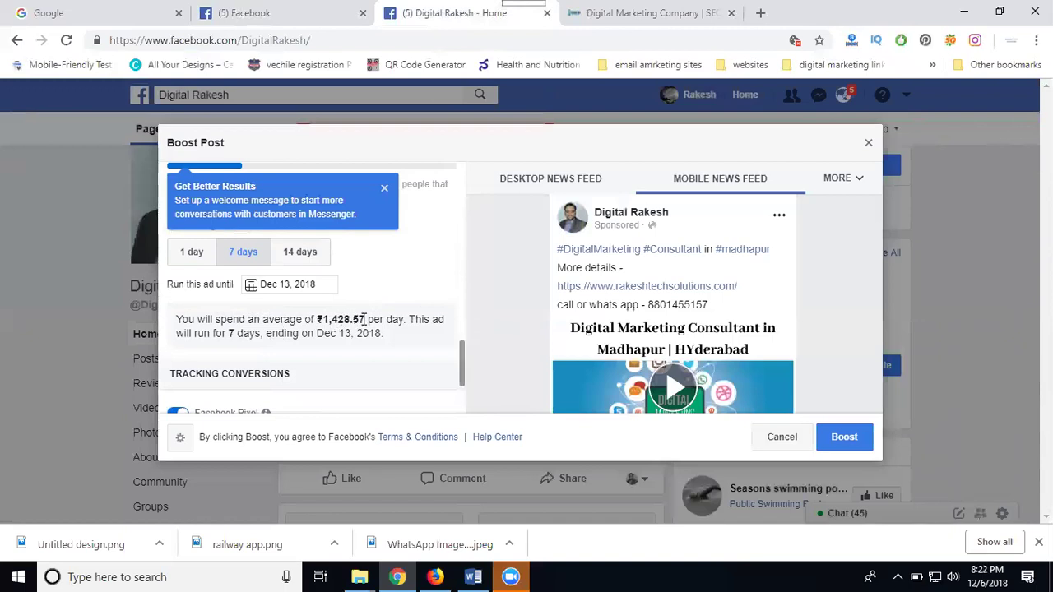
scroll(351, 332, up, 3)
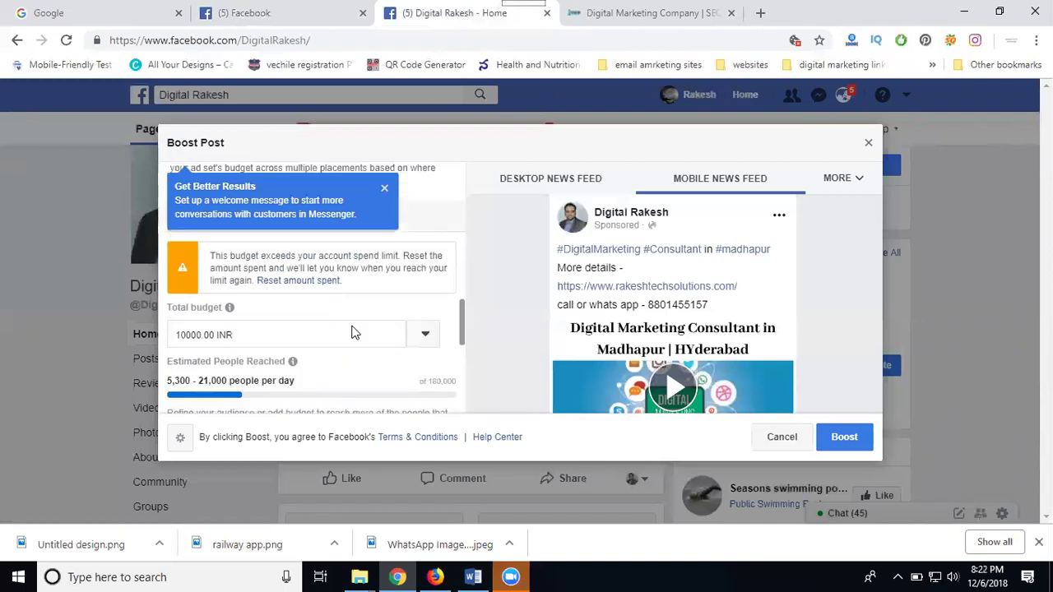
Replace the total budget with the 100.00 INR preset amount
triple_click(235, 336)
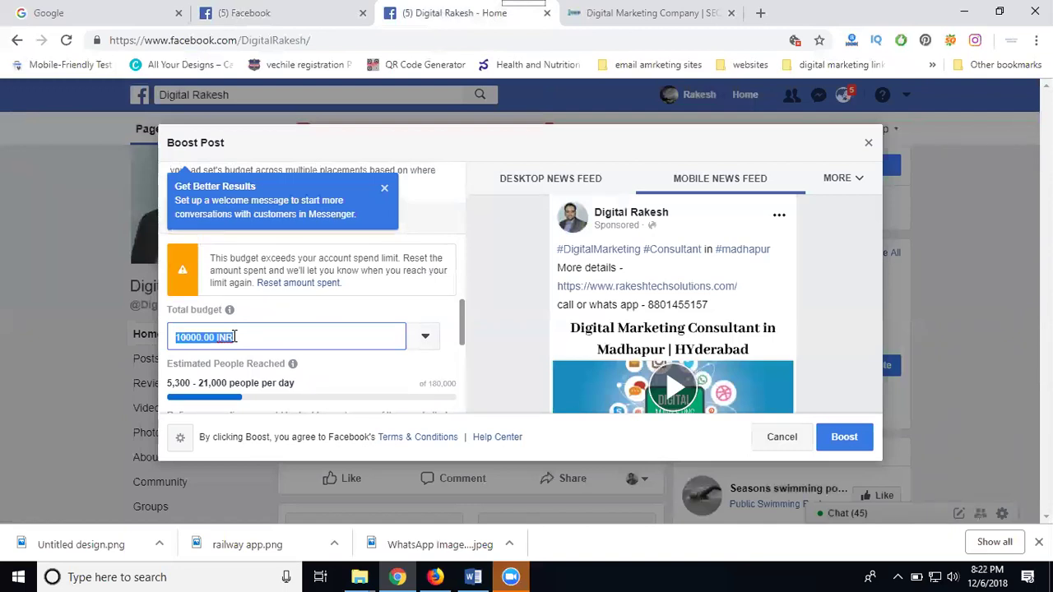
text(50)
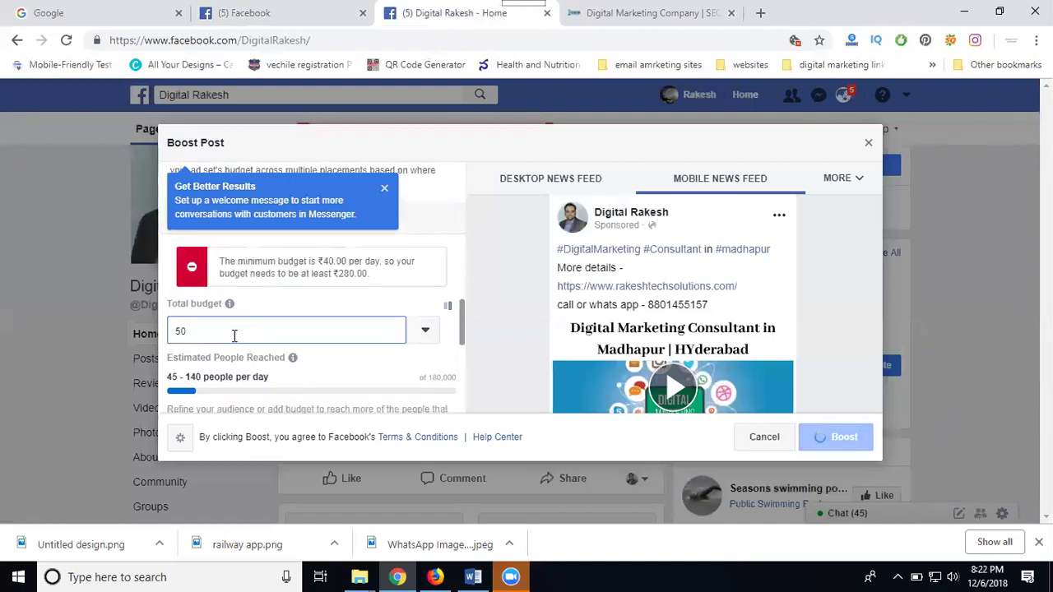
scroll(233, 335, down, 2)
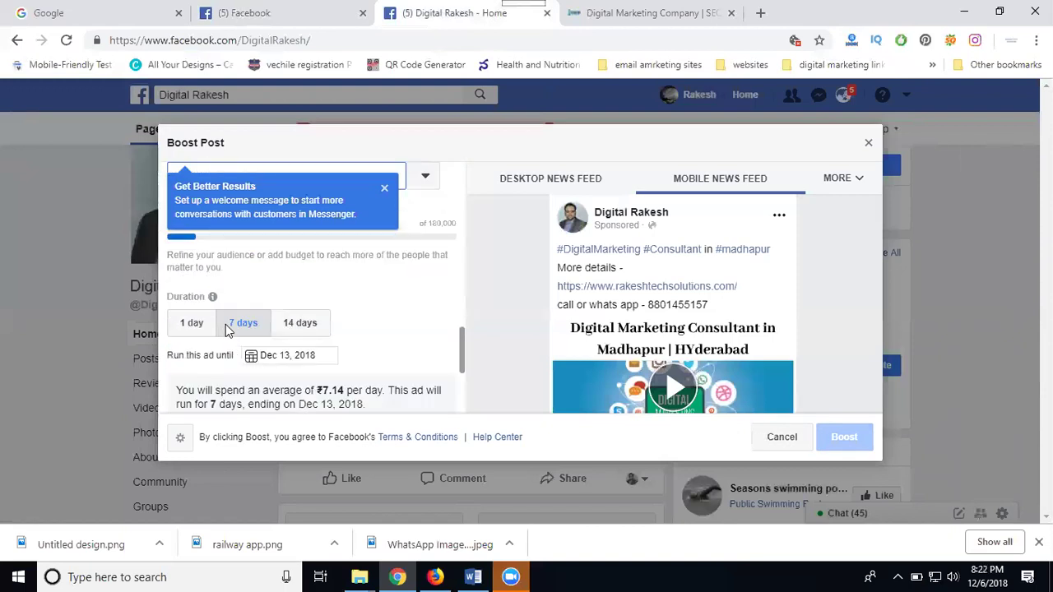
scroll(230, 329, up, 2)
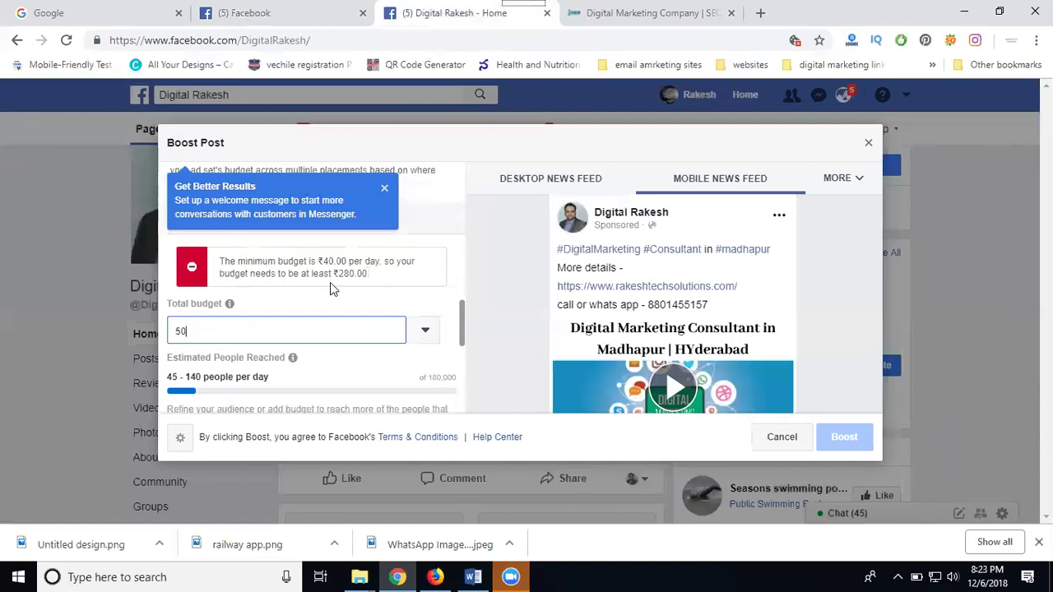
click(426, 338)
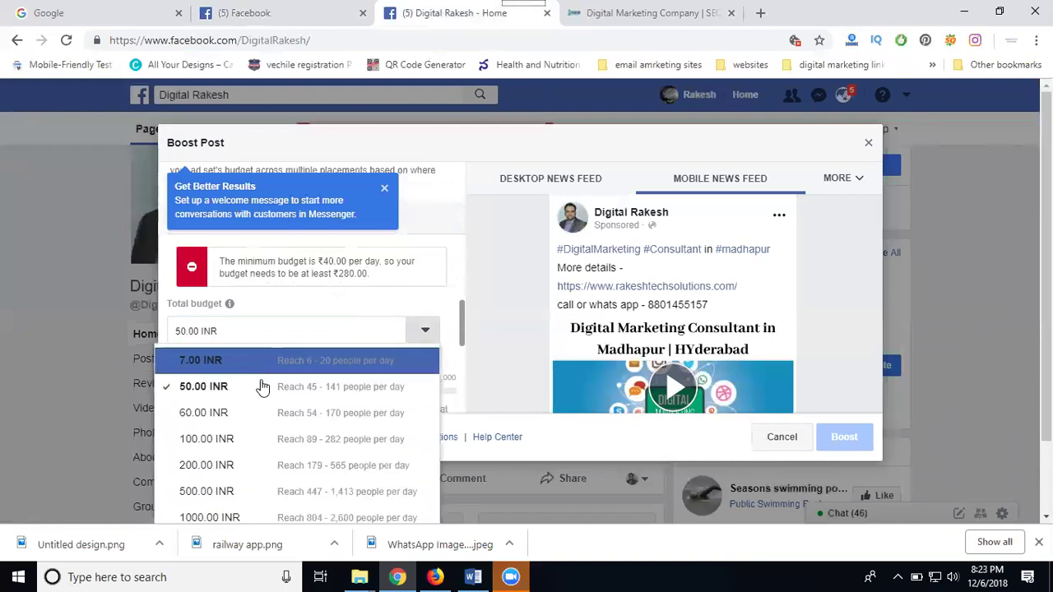
click(257, 451)
Set the duration to 1 day, re-enter the budget as 100, and check the zero payment balance
scroll(258, 444, down, 3)
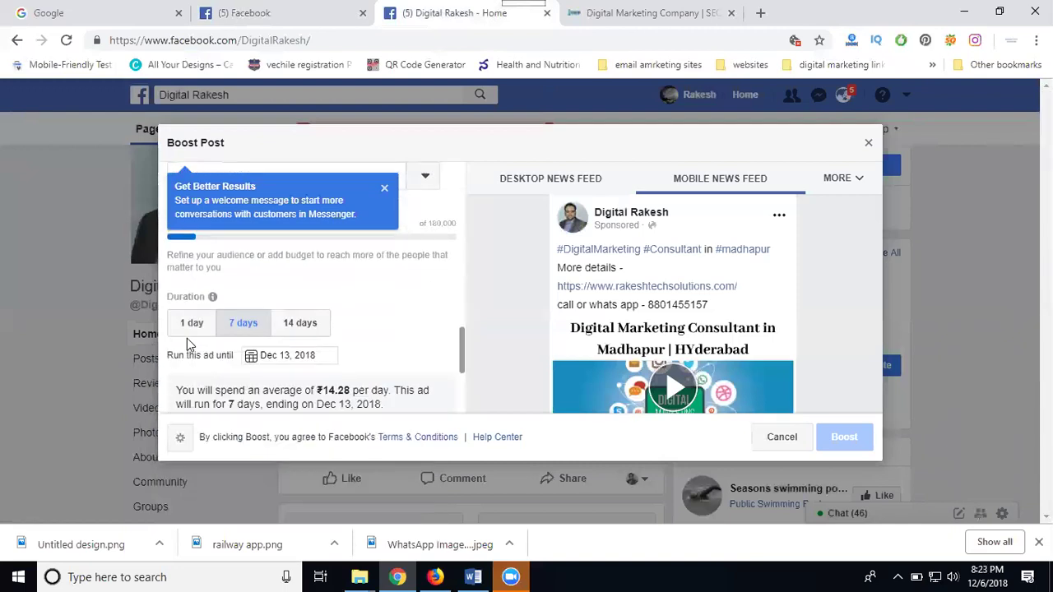
click(189, 327)
scroll(333, 362, up, 4)
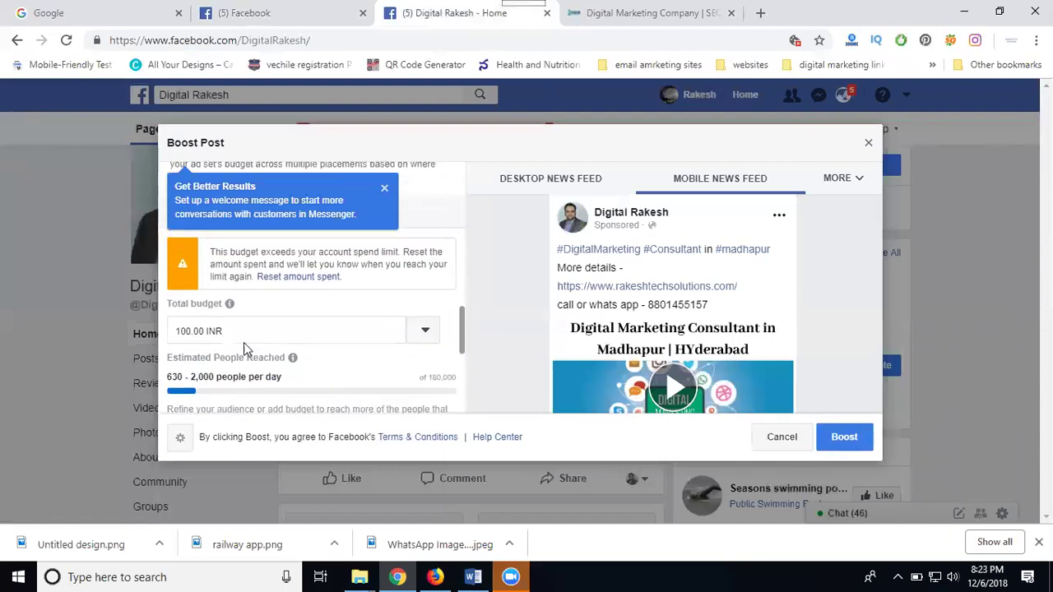
click(196, 333)
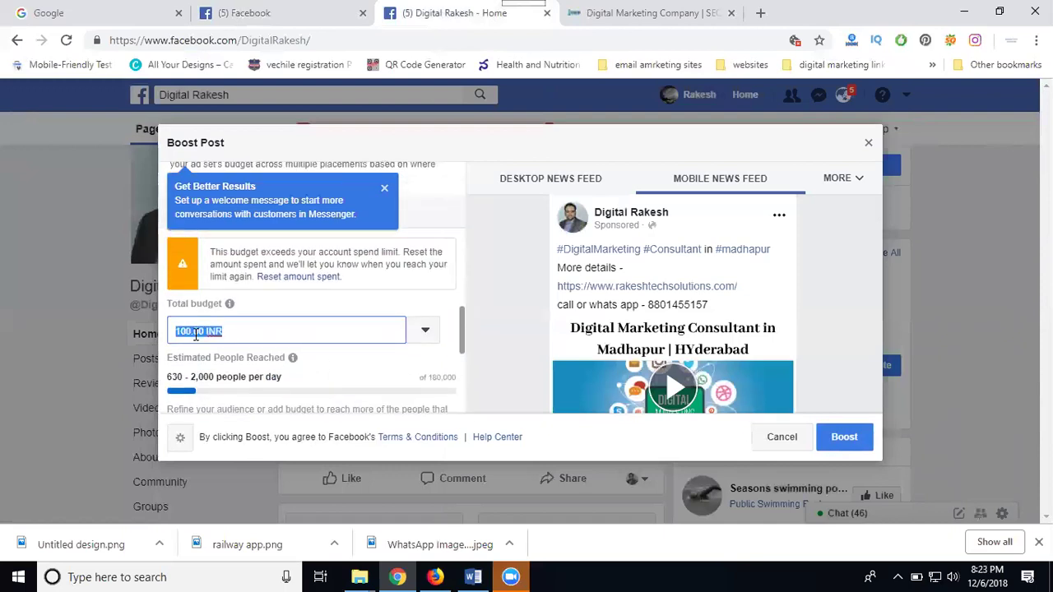
text(20)
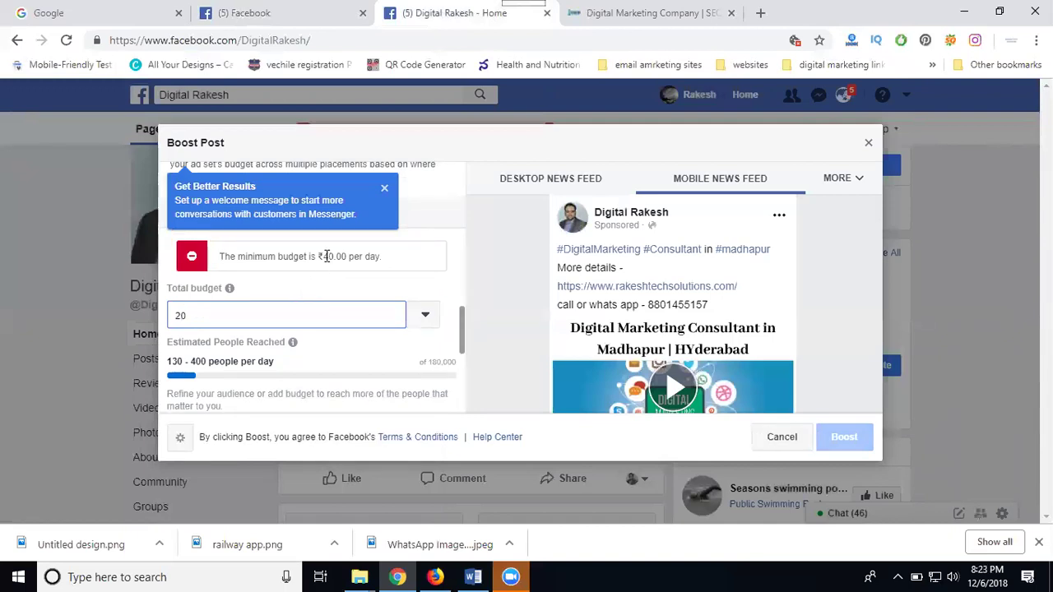
double_click(214, 319)
text(100)
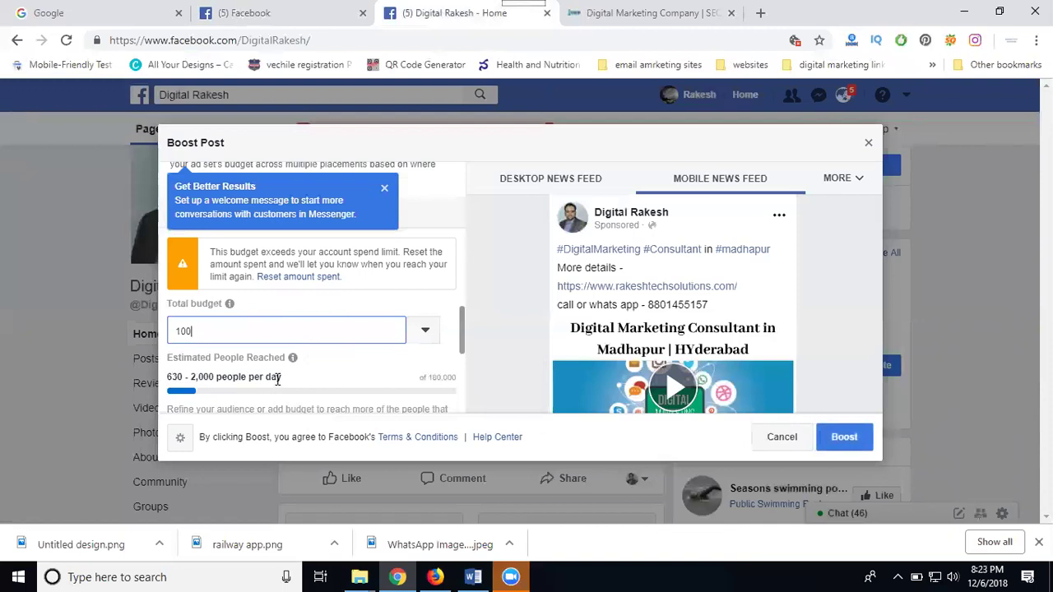
scroll(445, 352, down, 5)
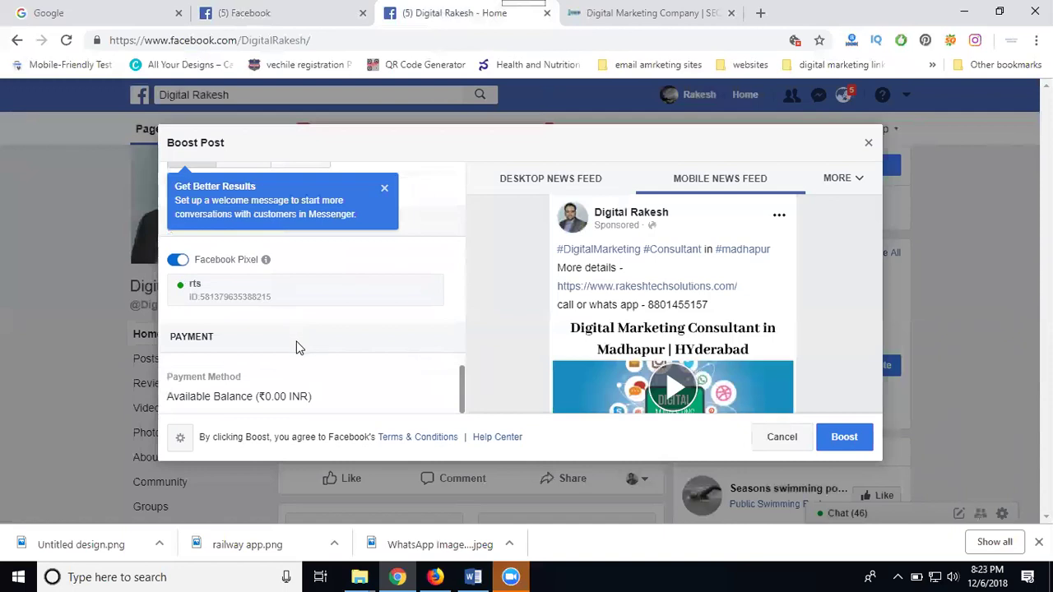
drag(264, 391, 306, 390)
Submit the boost and mark the ads as not for business use in Tax Information
click(844, 439)
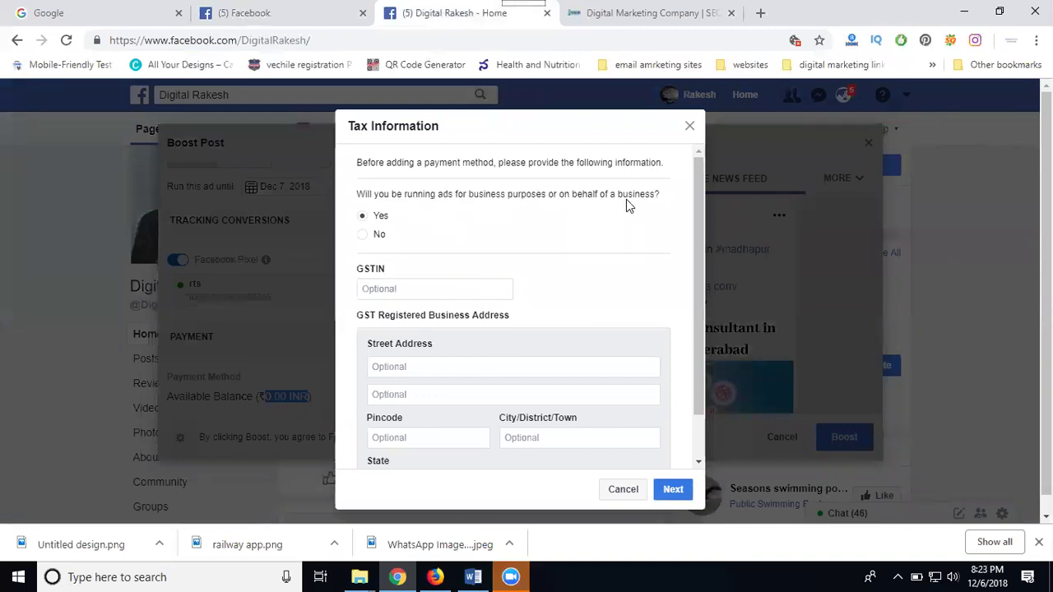
click(379, 236)
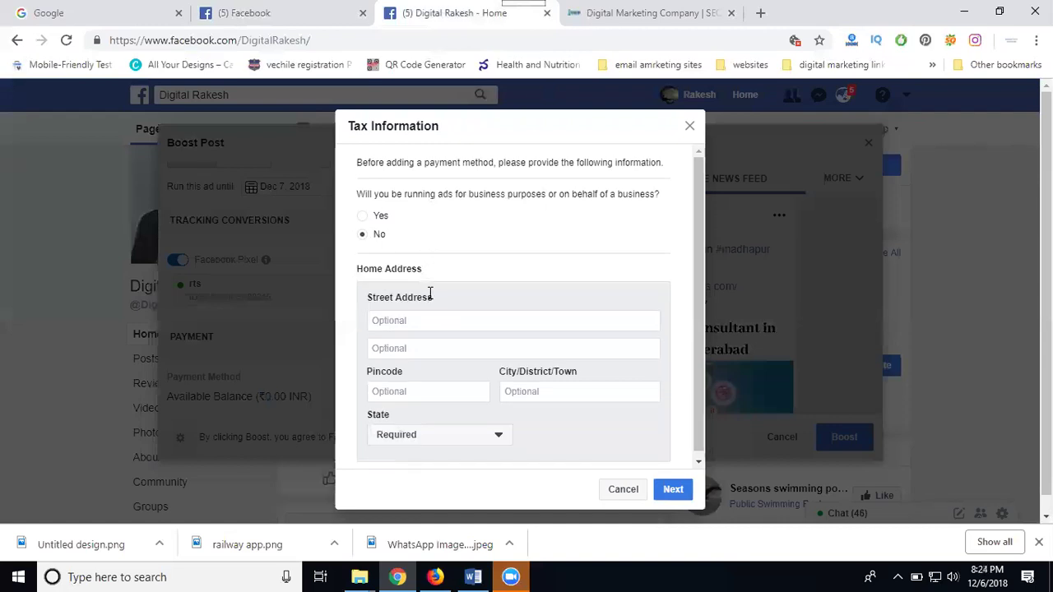
click(383, 215)
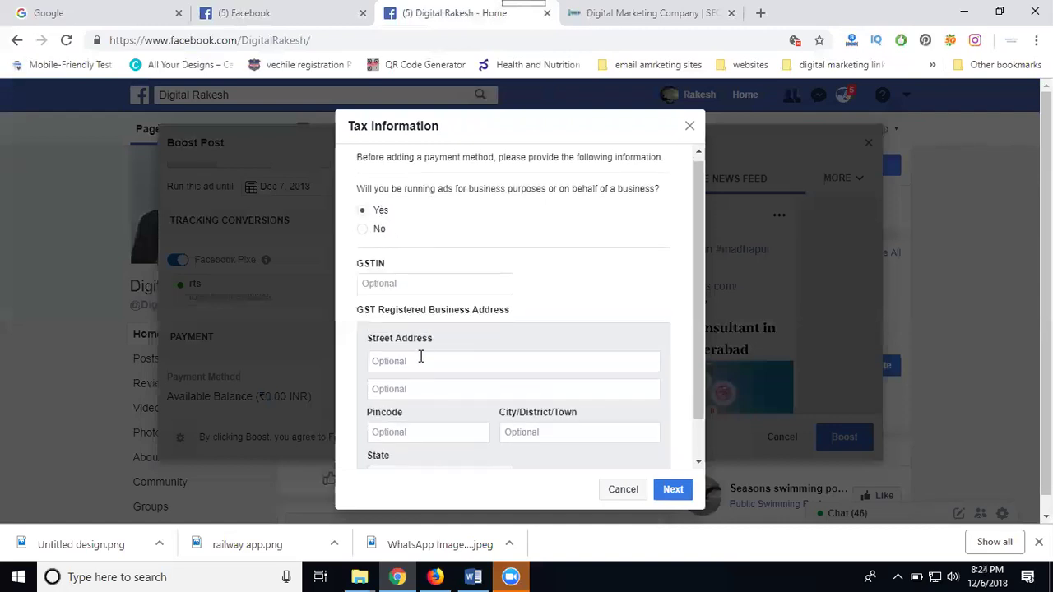
scroll(418, 359, down, 1)
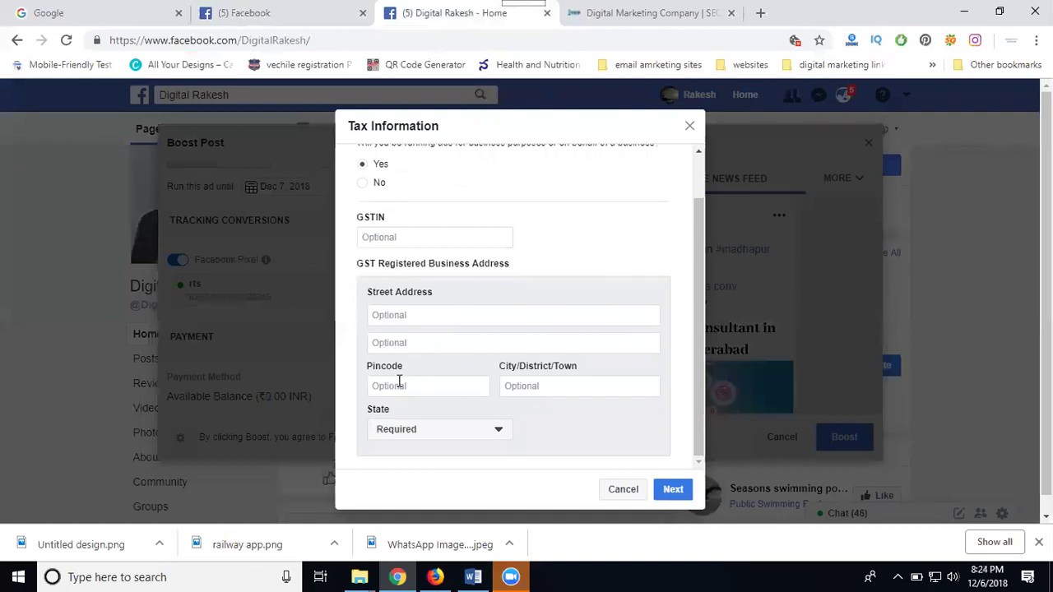
scroll(398, 354, up, 1)
click(379, 237)
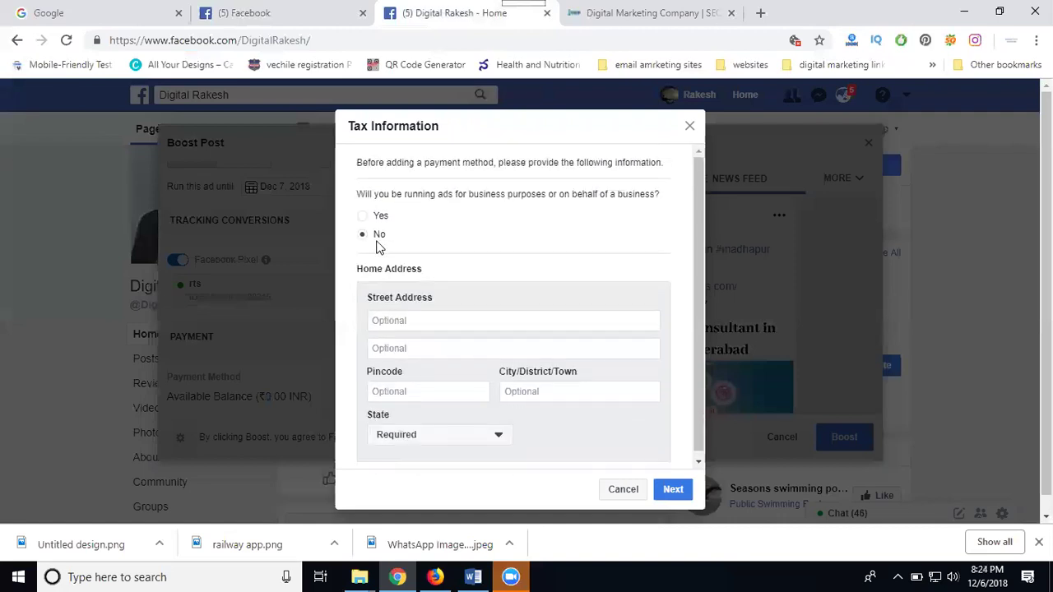
Fill in the street address, second address line, pincode and city on the tax form
click(395, 323)
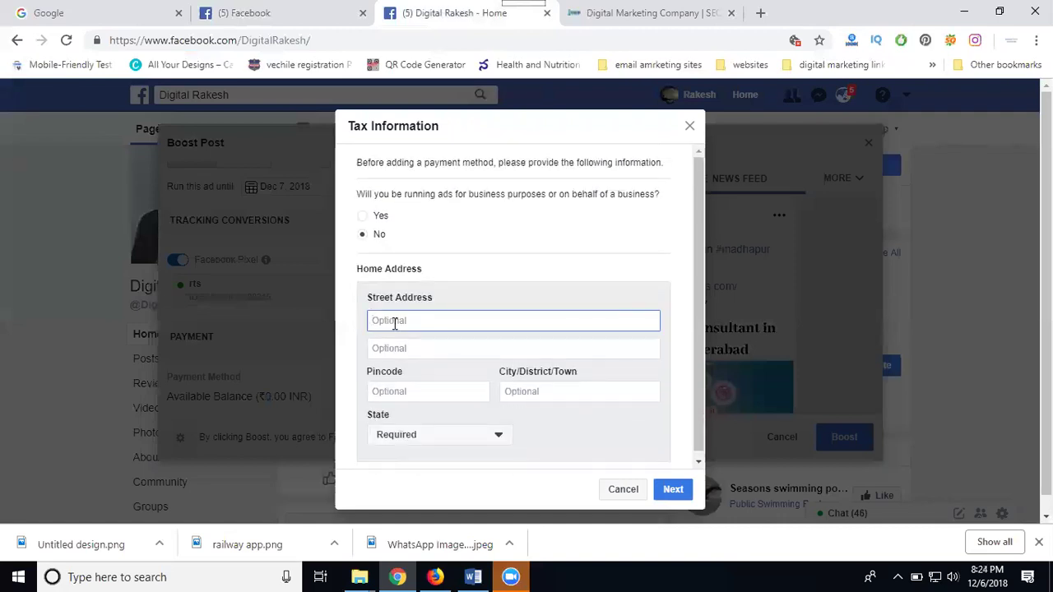
text(madhapurq)
key(BackSpace)
key(Tab)
text(hyderabad)
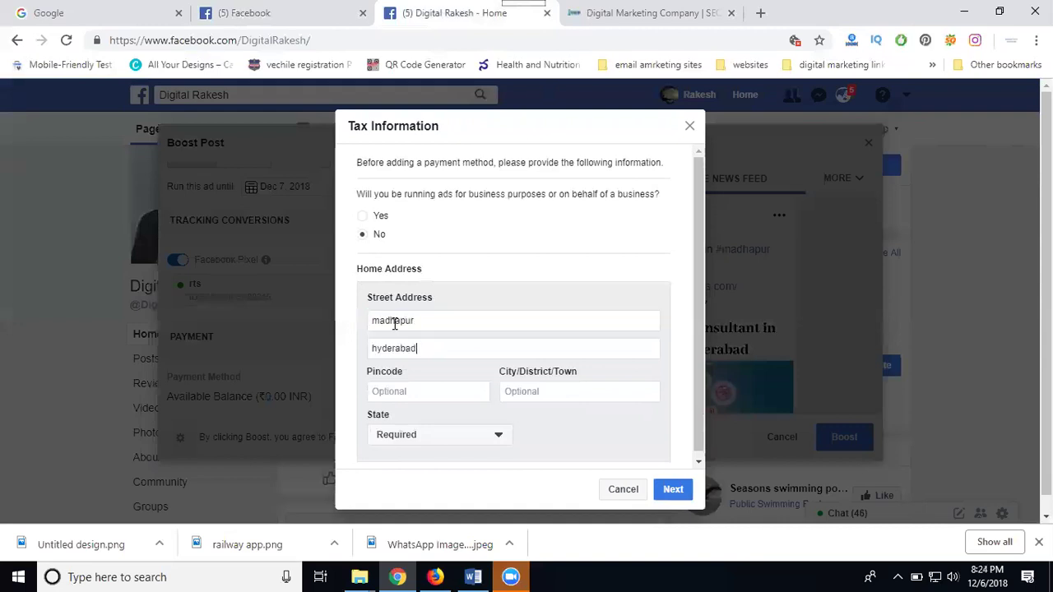
click(390, 387)
text(500081)
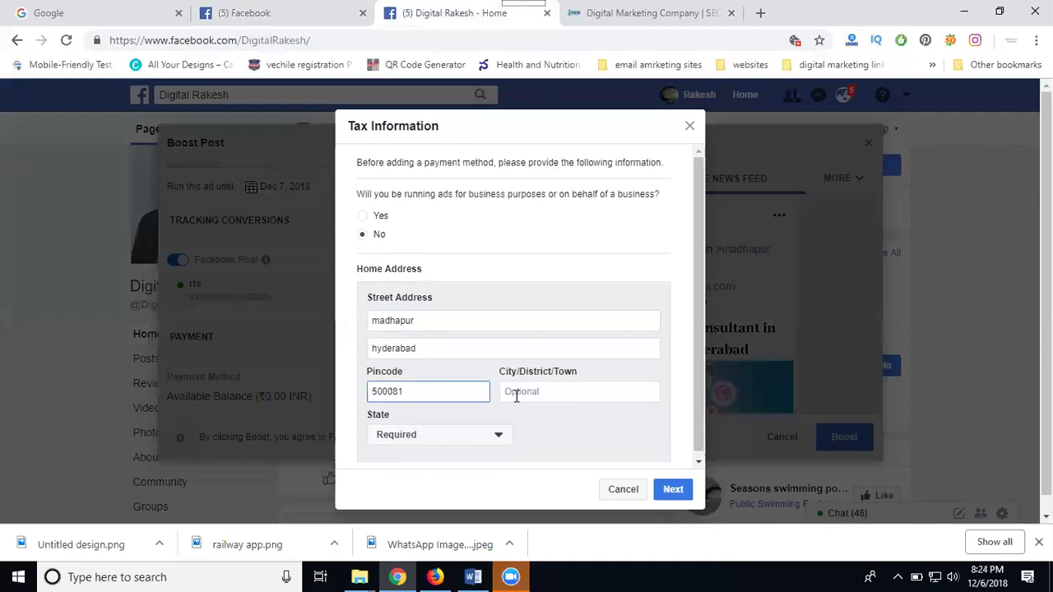
click(518, 394)
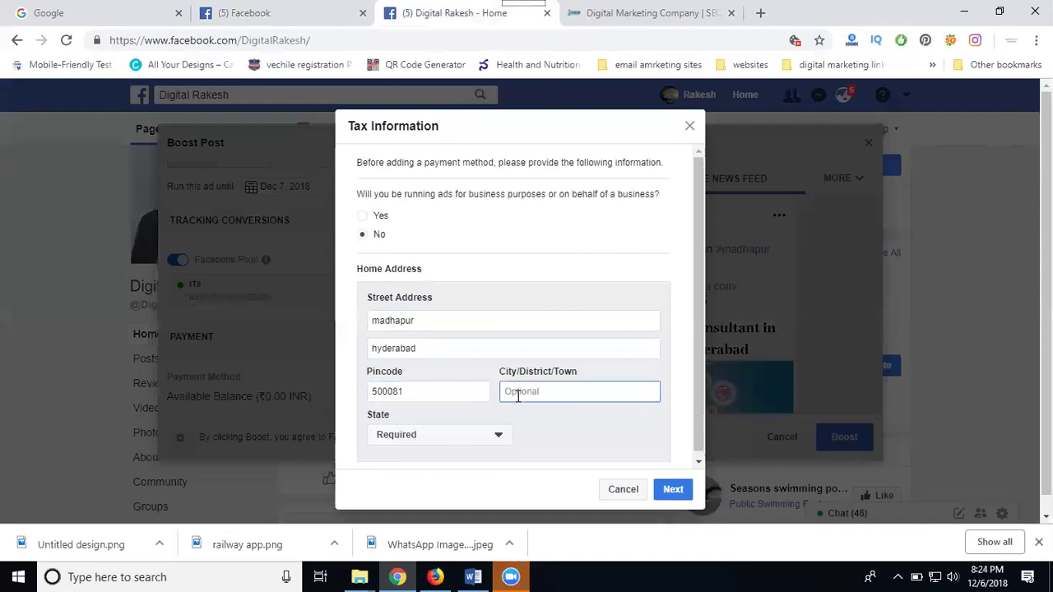
text(hyderabad)
Choose Telangana as the state, then switch business use to Yes and retry continuing
click(426, 434)
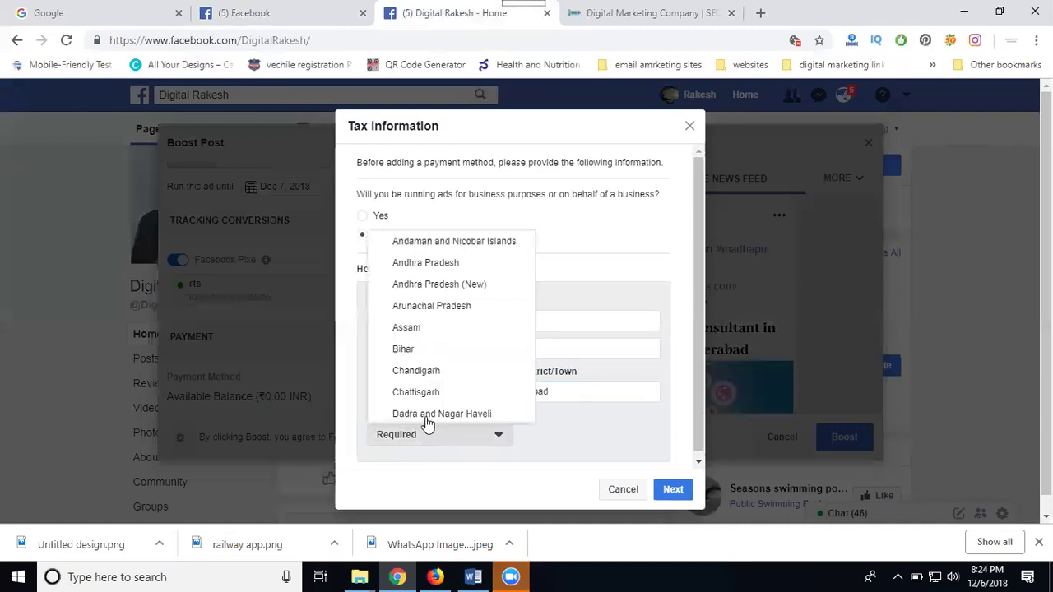
scroll(419, 327, down, 10)
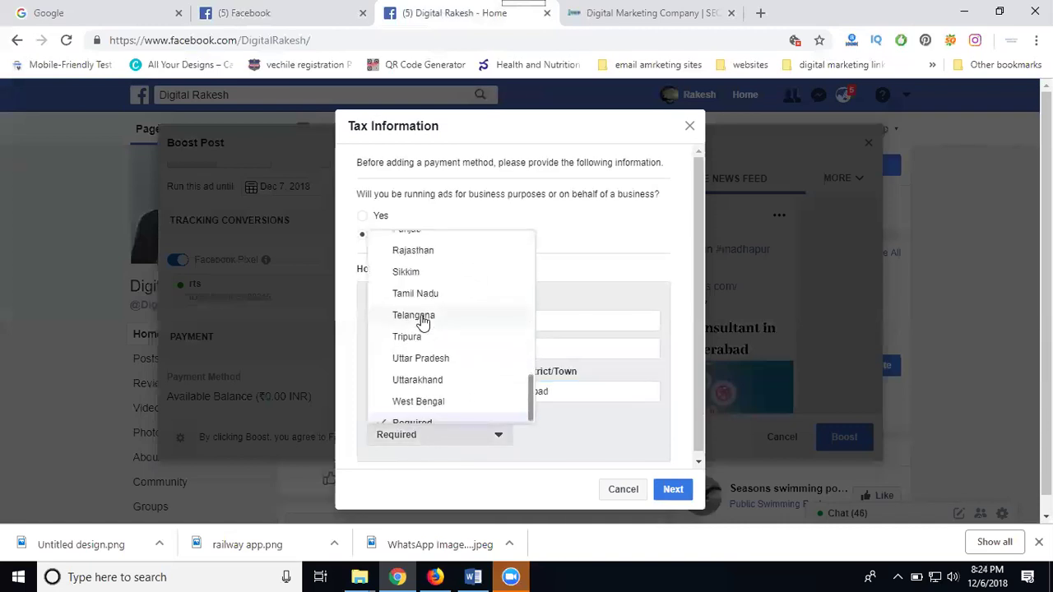
click(418, 319)
click(681, 492)
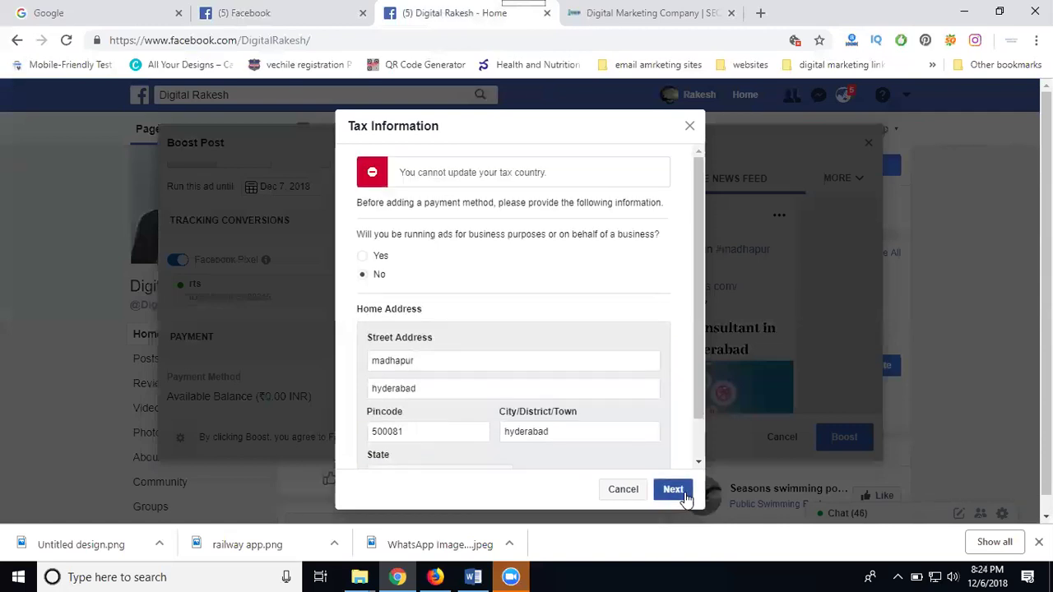
click(382, 257)
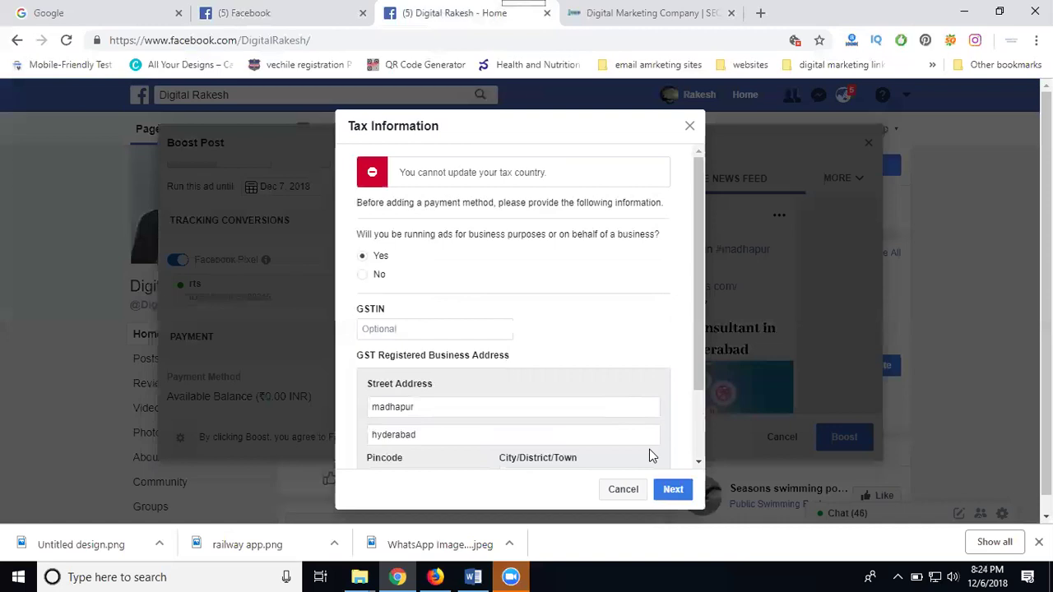
click(681, 492)
scroll(663, 360, down, 2)
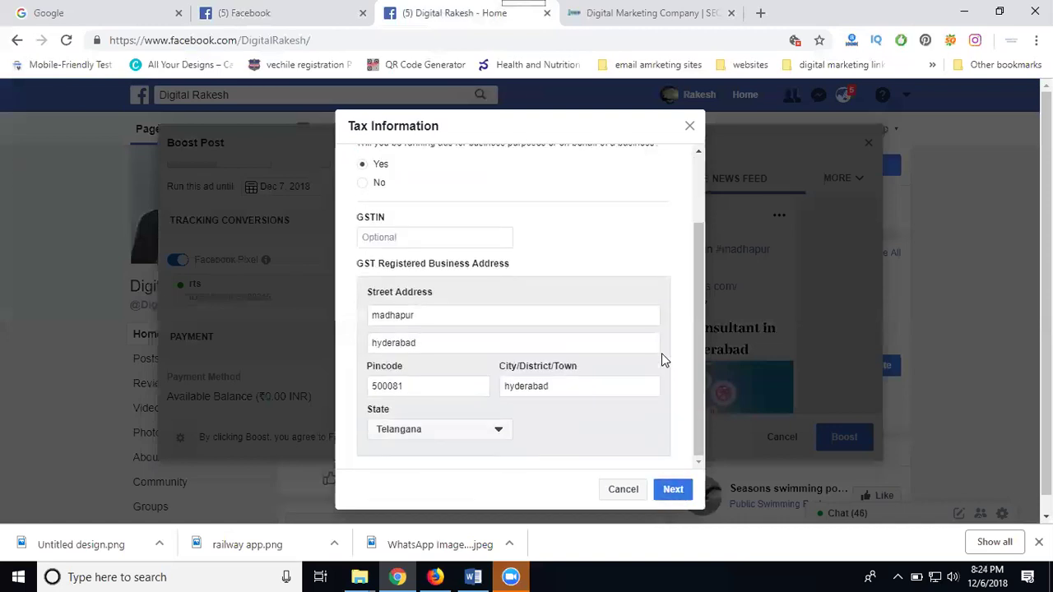
scroll(663, 360, up, 2)
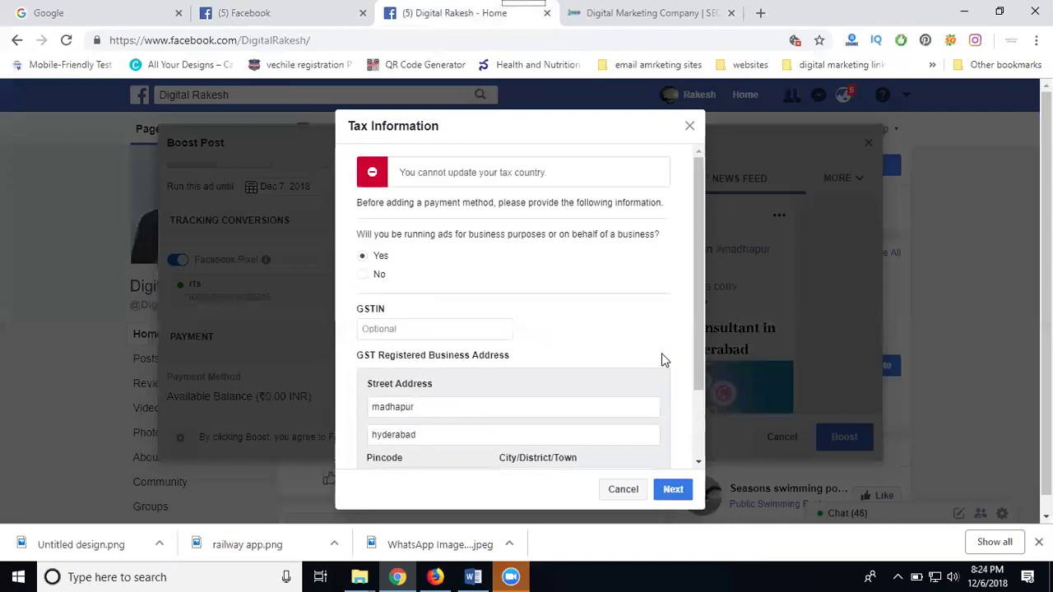
Close the Tax Information form and review the ad In Review, 1 day at 100.00 INR
click(690, 127)
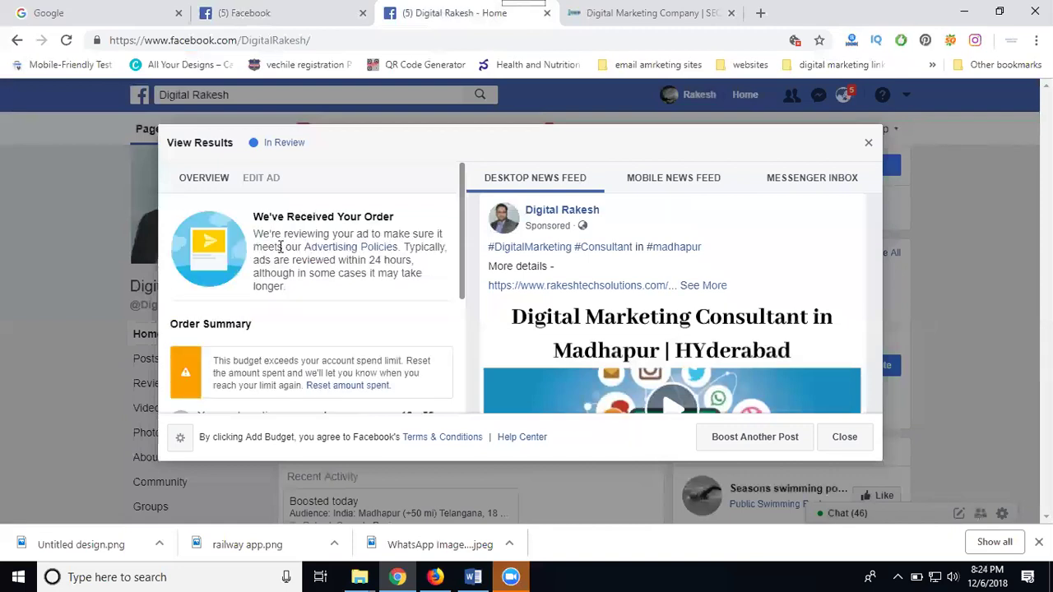
scroll(271, 286, down, 3)
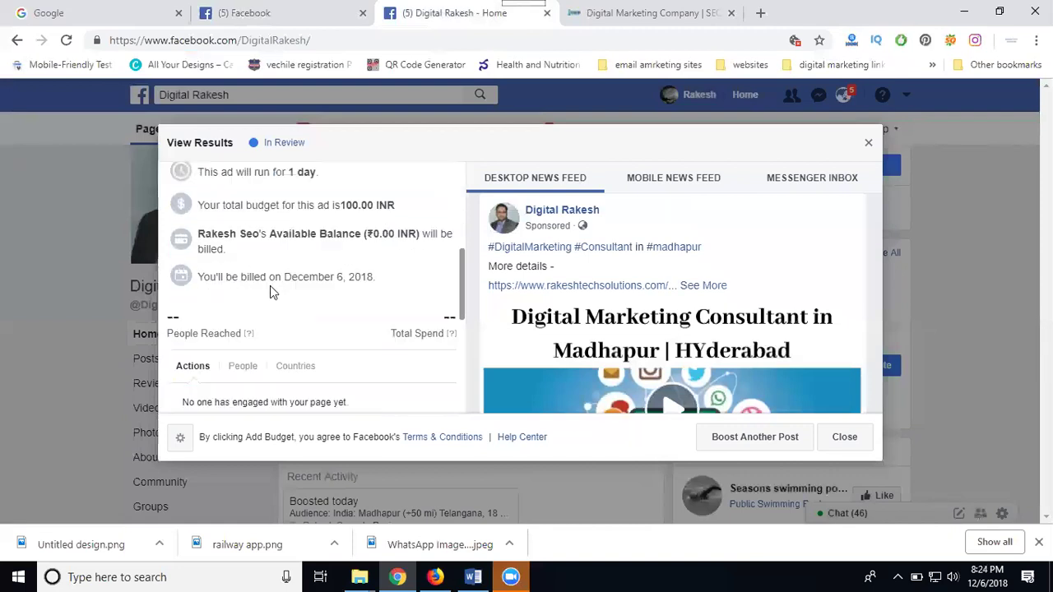
scroll(247, 288, up, 1)
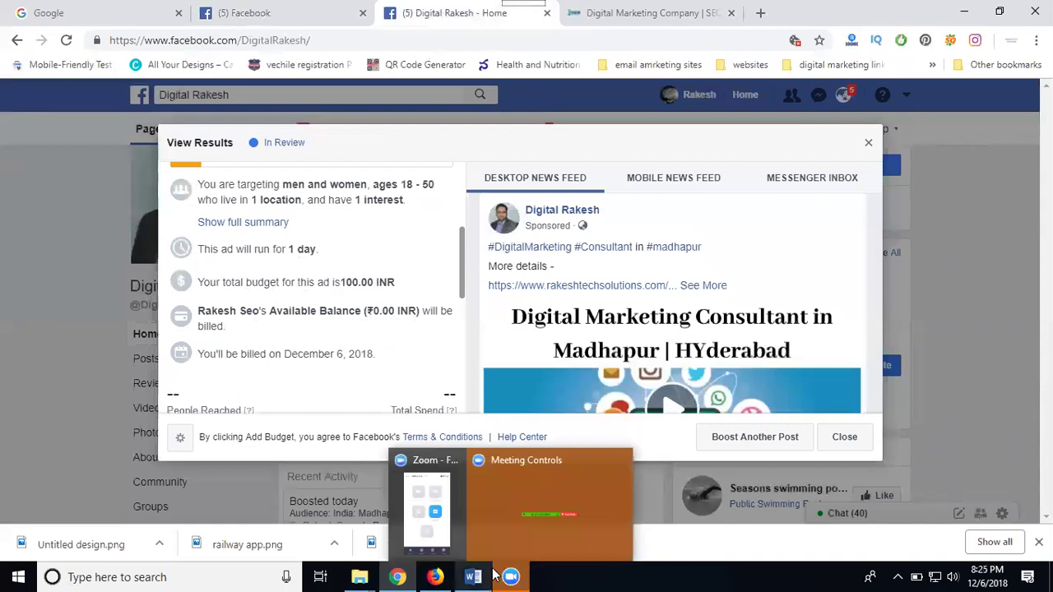
mouse_move(494, 576)
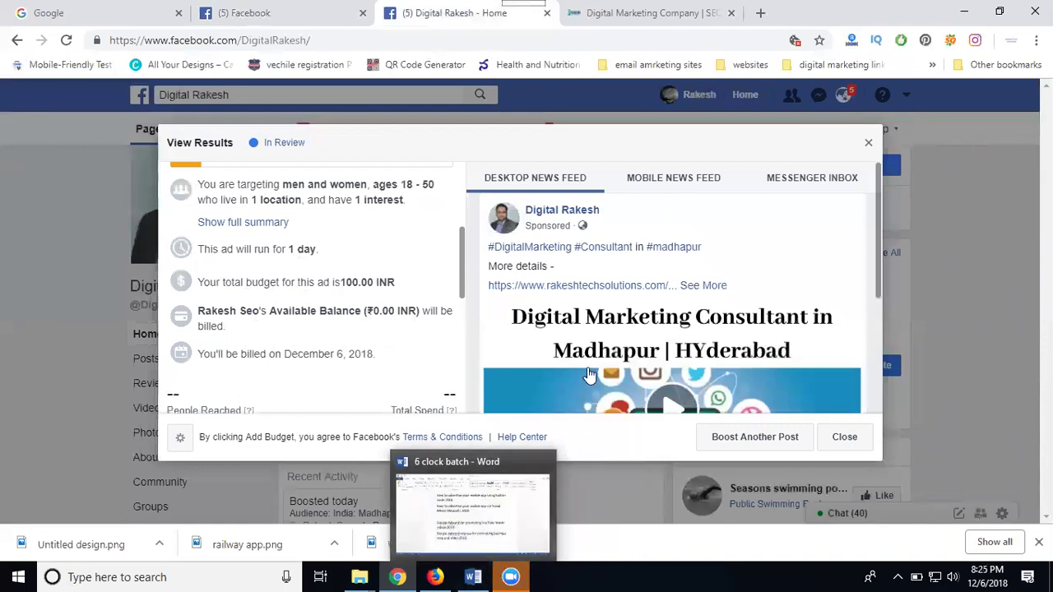